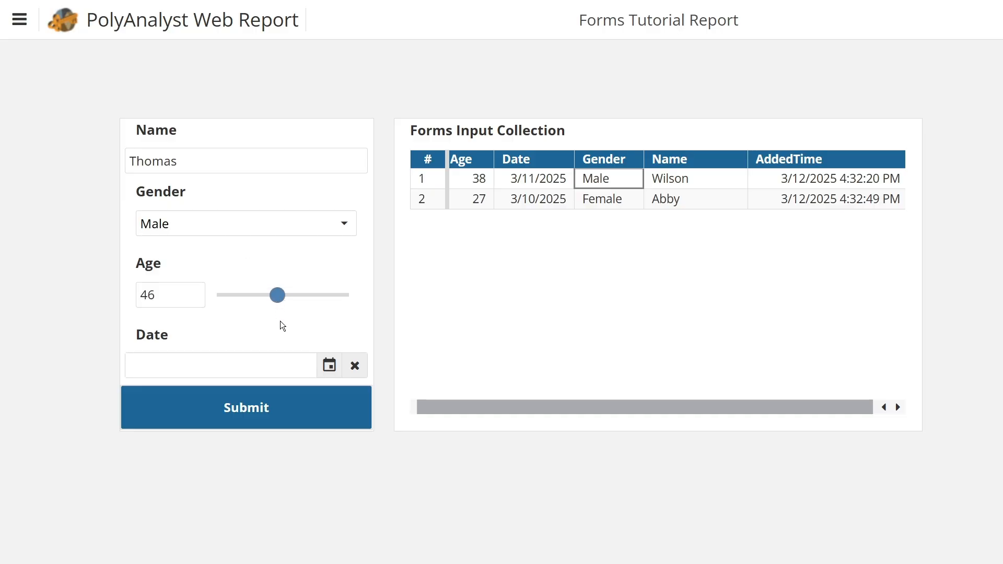
Step: Set the form's date to 3/12/2025, submit the entry, and reload the report to refresh the Forms Input Collection table
left_click(329, 365)
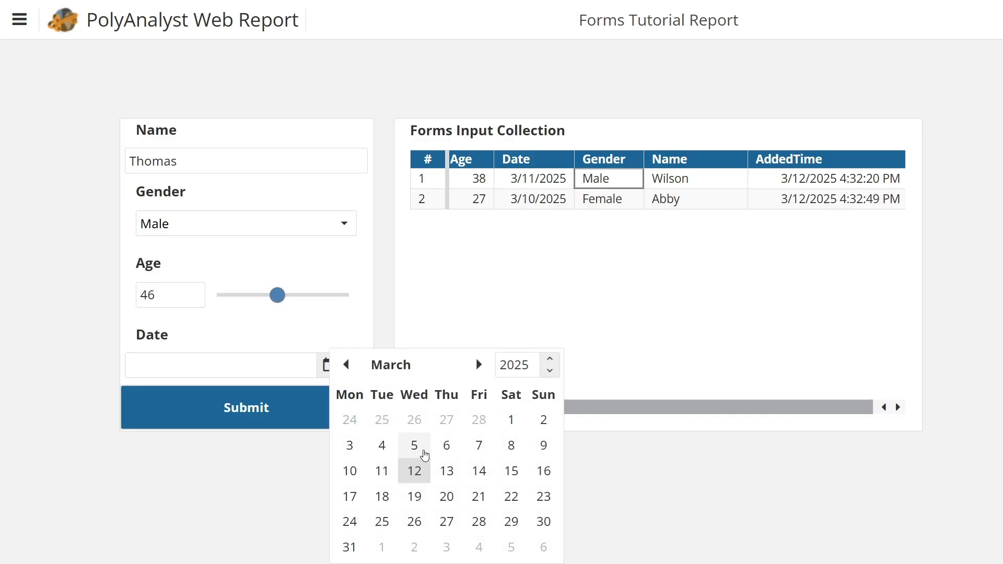
left_click(423, 469)
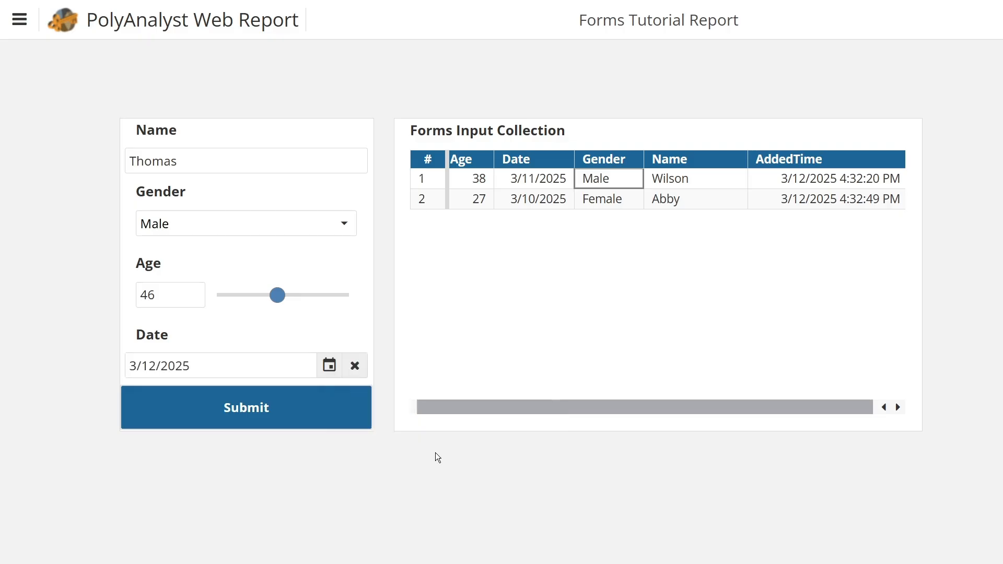
left_click(302, 410)
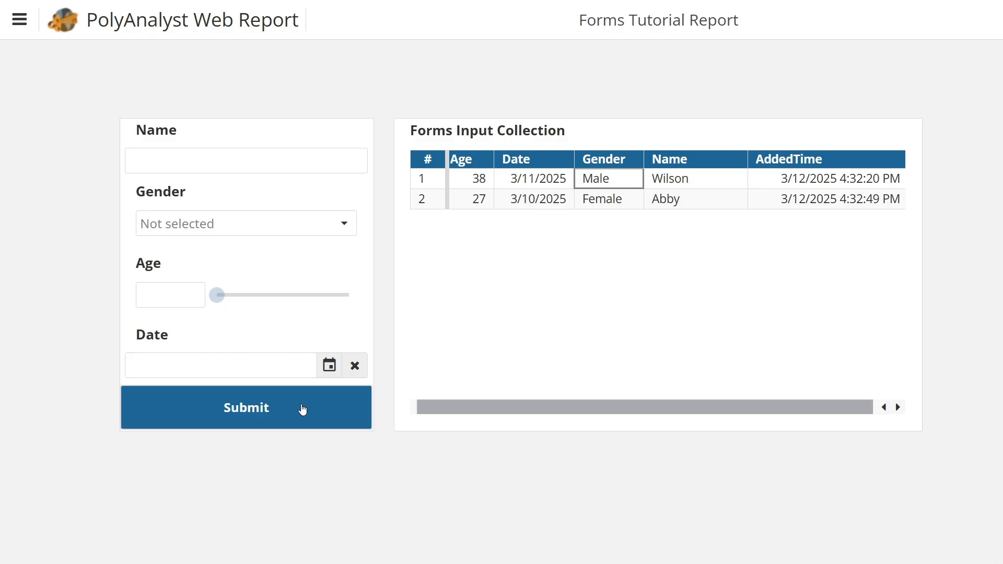
key("F5")
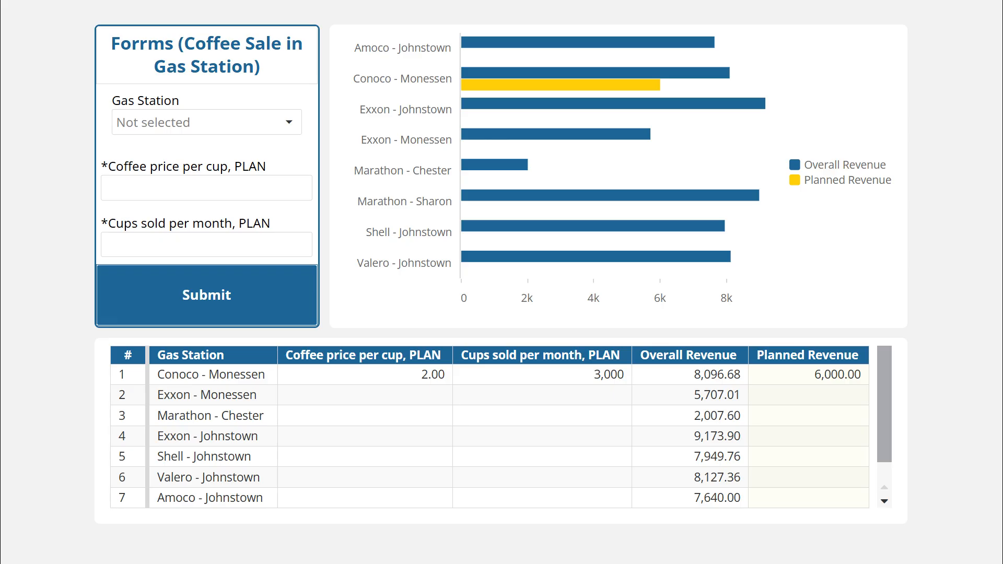
Step: Submit a plan for Marathon - Chester with a coffee price of 2 per cup and 3000 cups sold per month
left_click(808, 436)
left_click(275, 124)
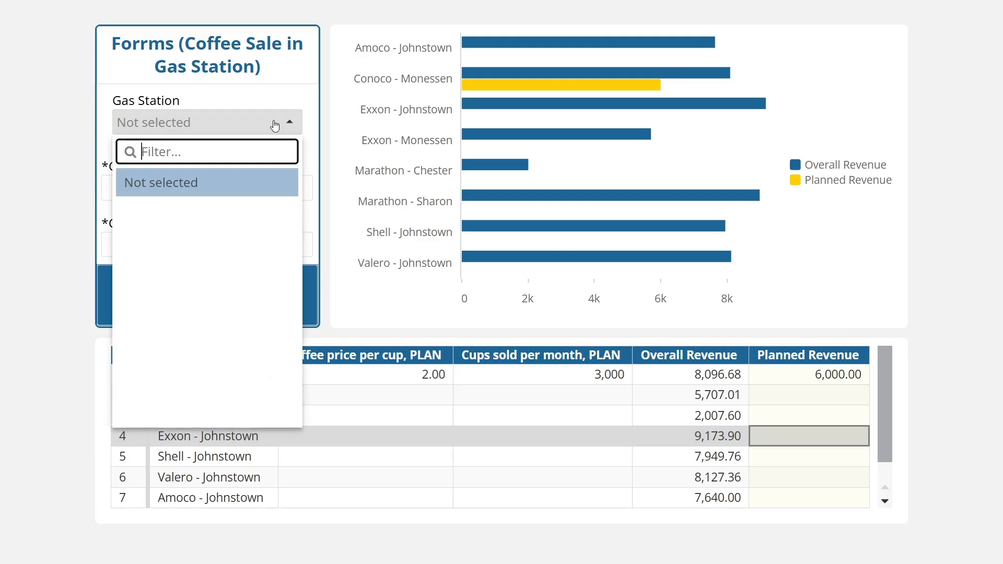
left_click(229, 267)
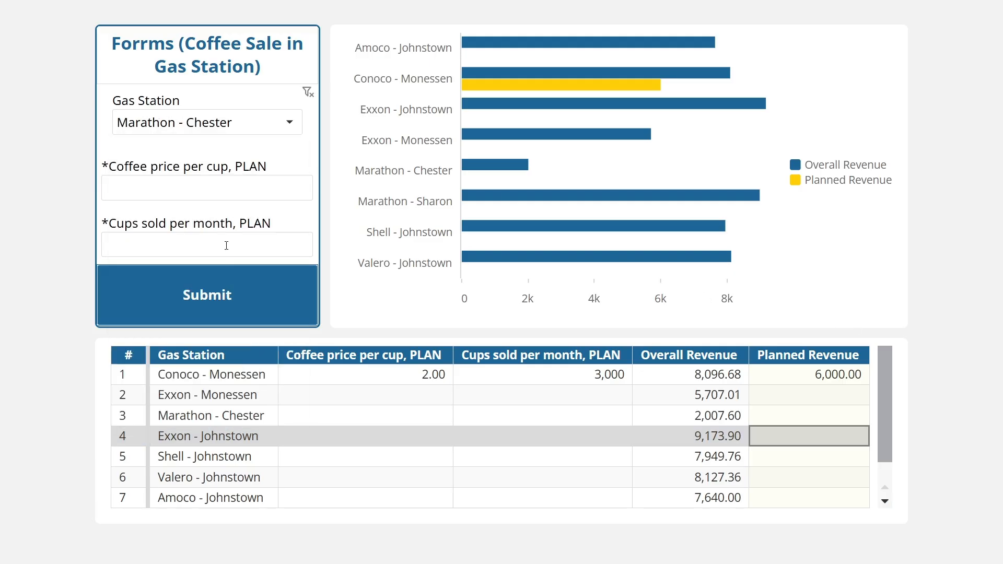
left_click(236, 190)
type("2")
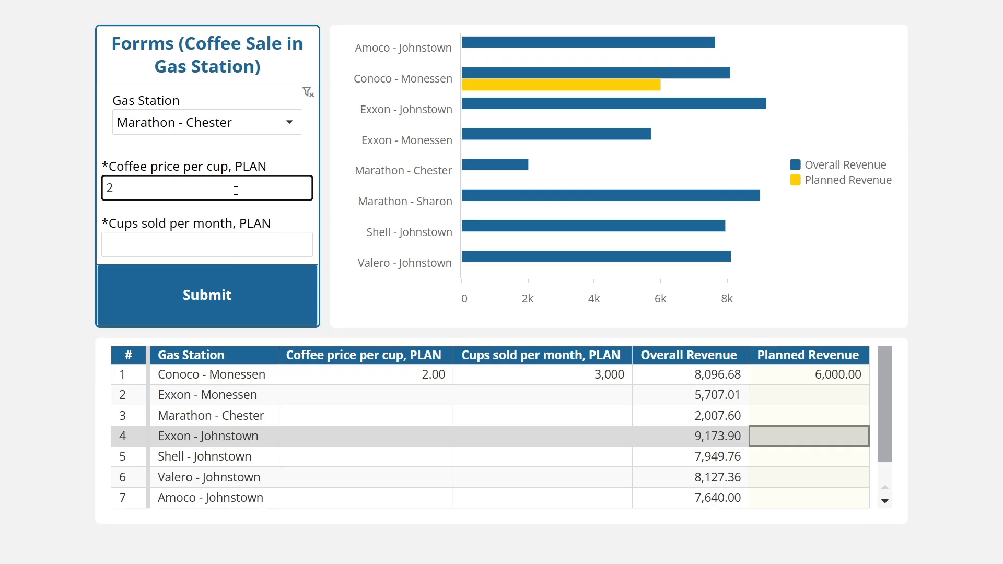
left_click(207, 245)
type("3000")
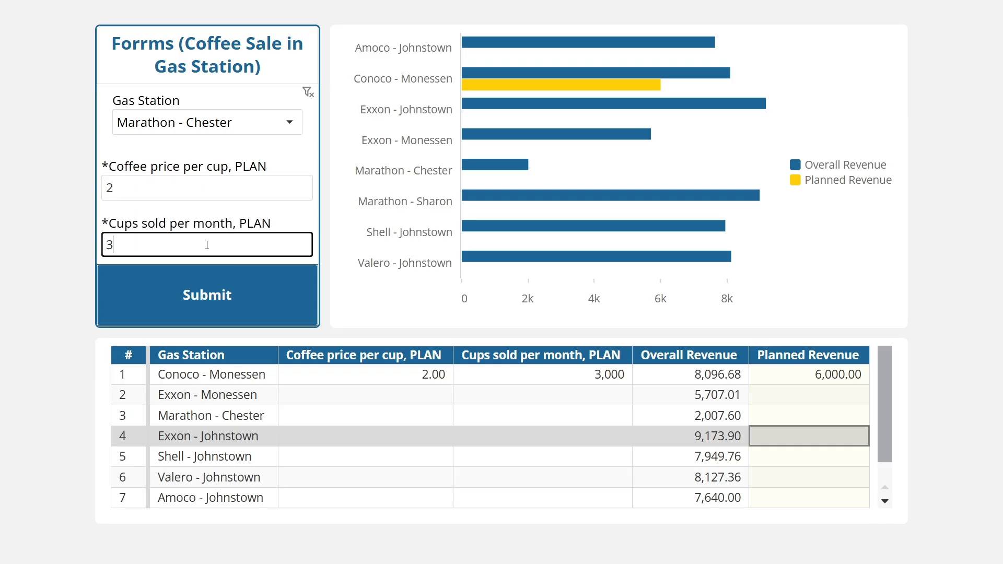
left_click(196, 292)
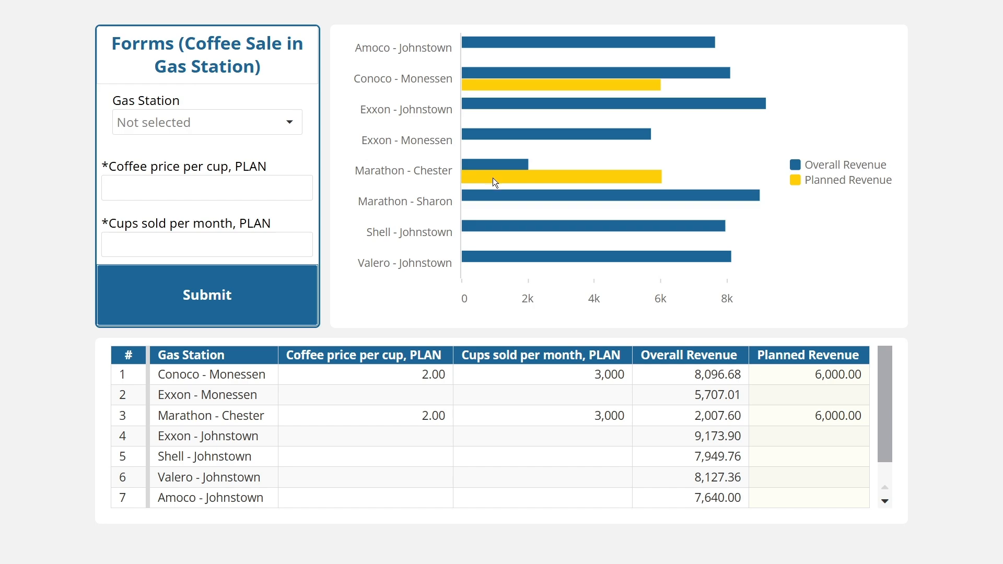
Step: Check the Marathon - Chester bar in the chart and its planned price, cups and Planned Revenue in the table
mouse_move(494, 179)
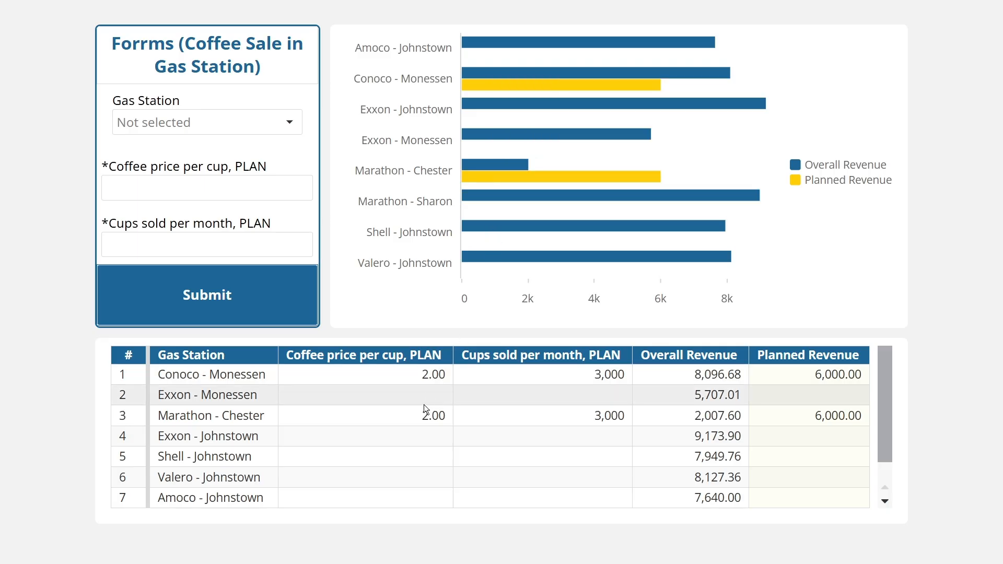
left_click(406, 417)
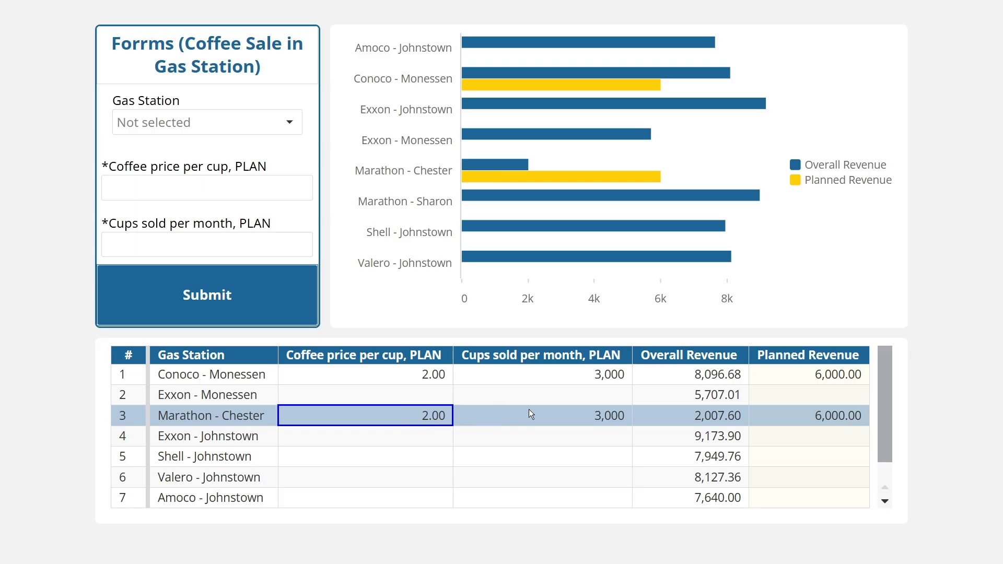
left_click(543, 413)
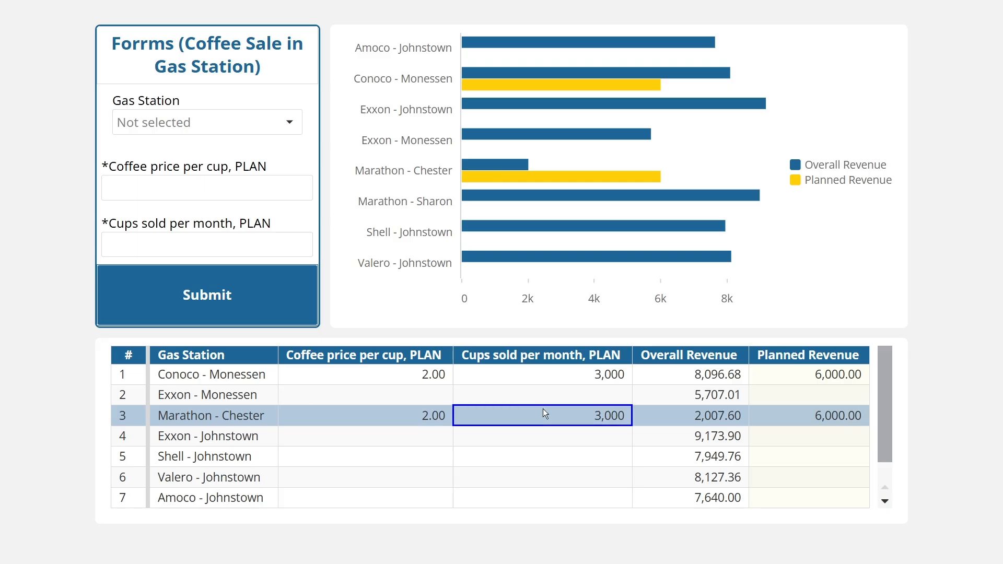
left_click(789, 416)
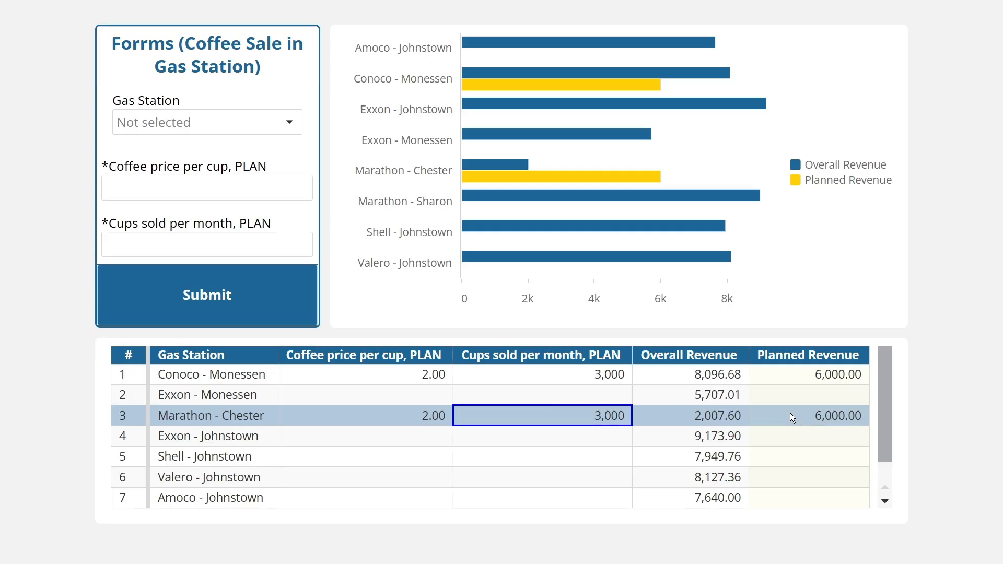
left_click(790, 413)
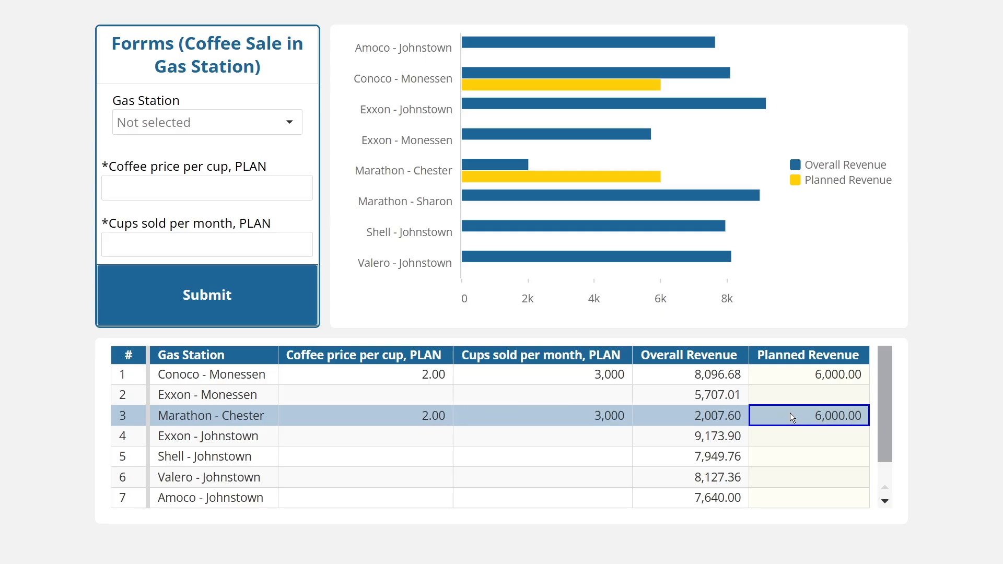
Step: Submit a plan for Shell - Johnstown with a coffee price of 1.5 per cup and 4000 cups sold per month
left_click(269, 123)
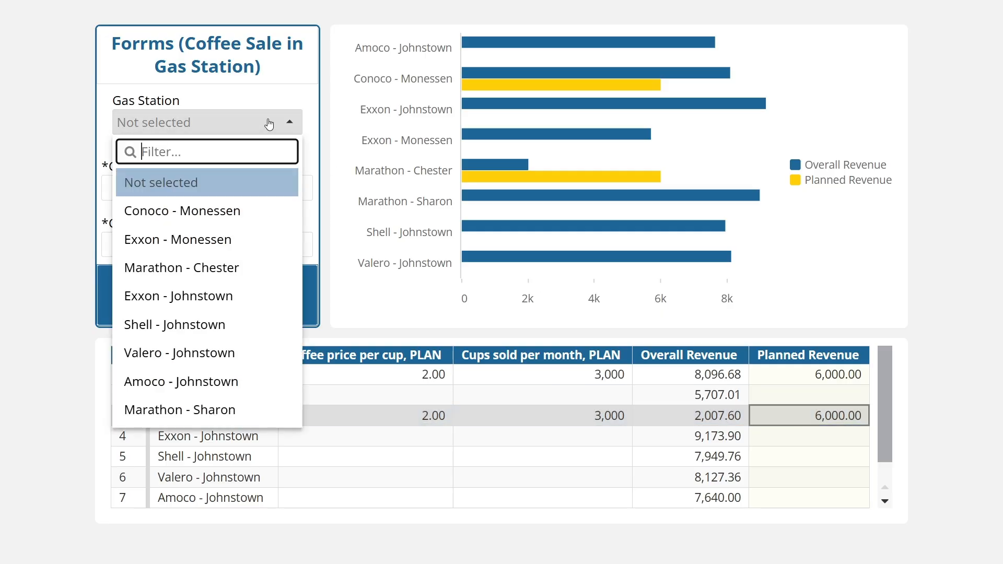
left_click(198, 325)
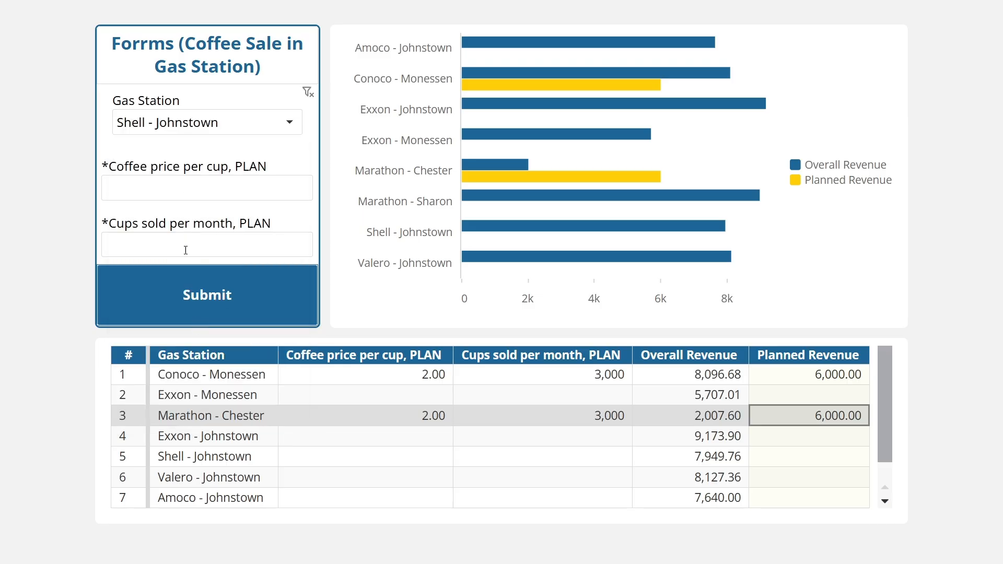
left_click(185, 192)
type("1.")
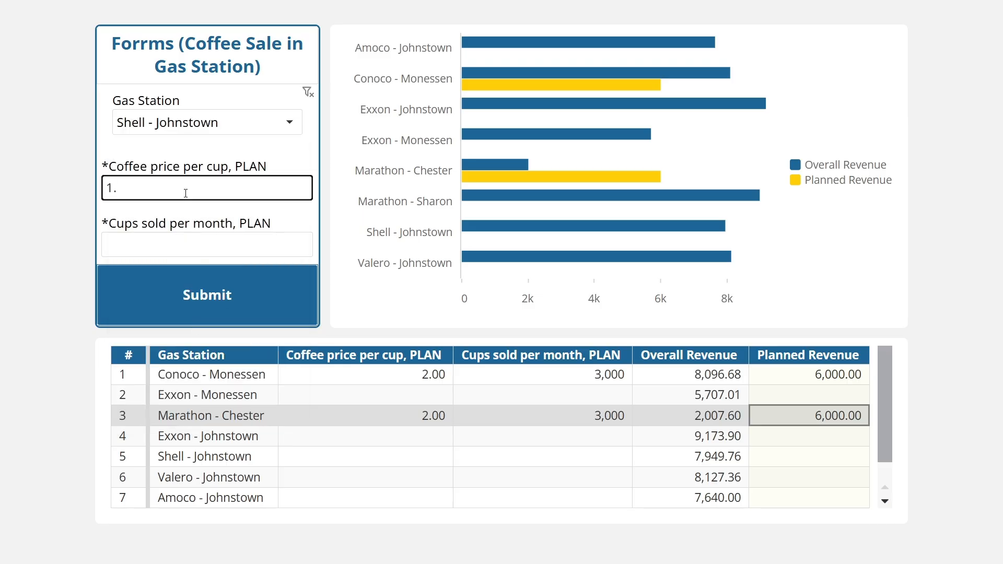
type("5")
left_click(168, 246)
type("40")
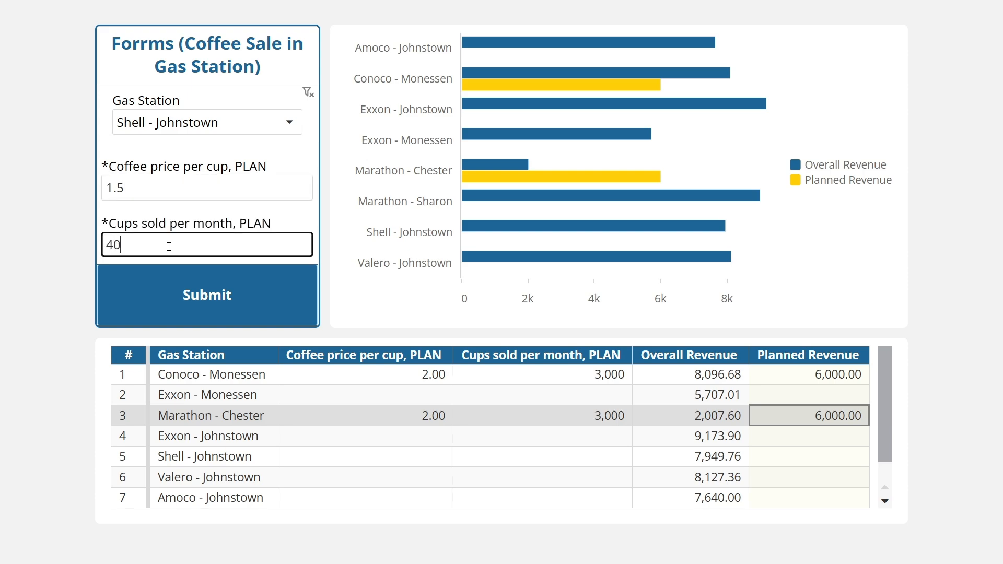
type("00")
left_click(199, 298)
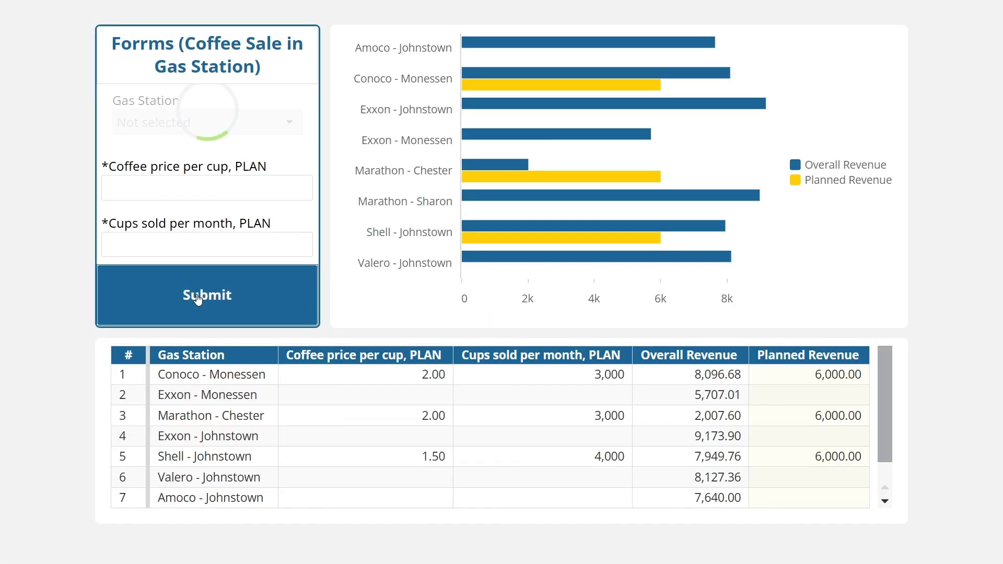
Step: Check the Shell - Johnstown bar in the chart and its planned price, cups and Planned Revenue in the table
mouse_move(473, 236)
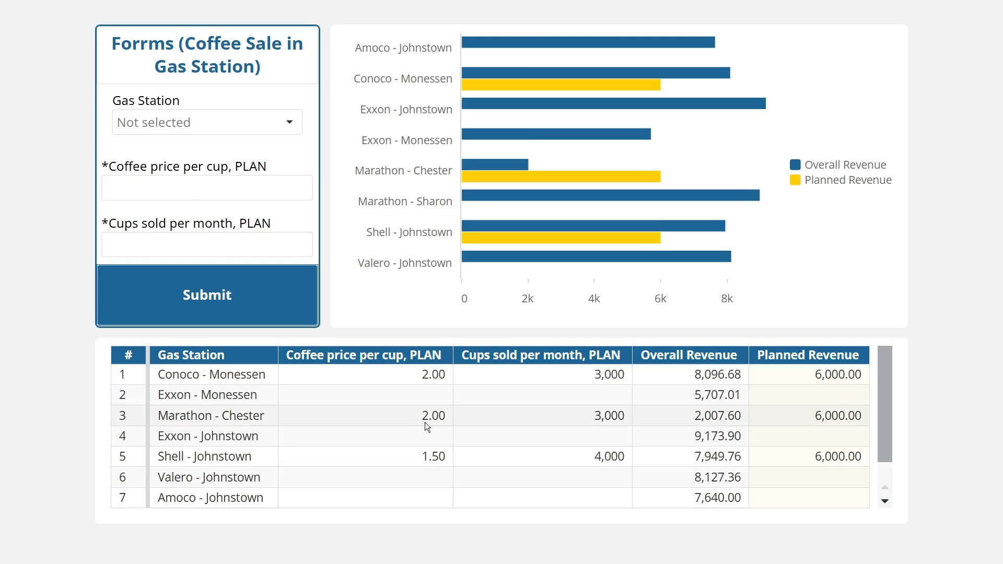
left_click(417, 456)
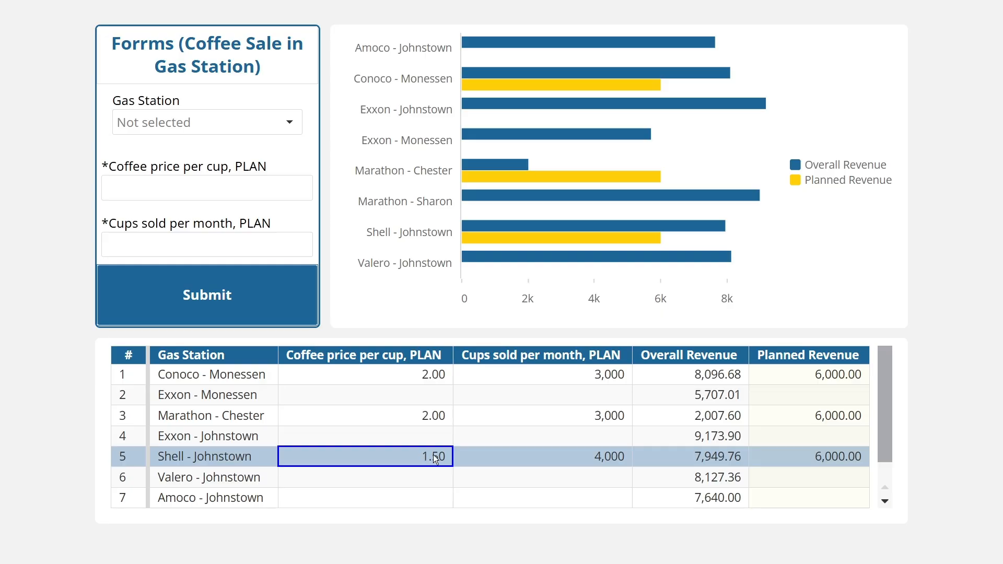
left_click(586, 457)
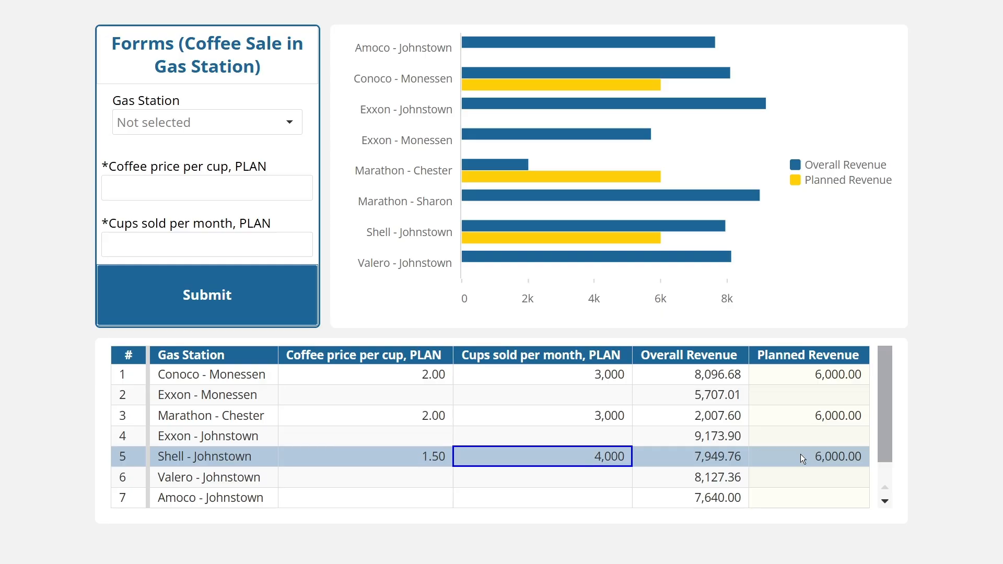
left_click(826, 449)
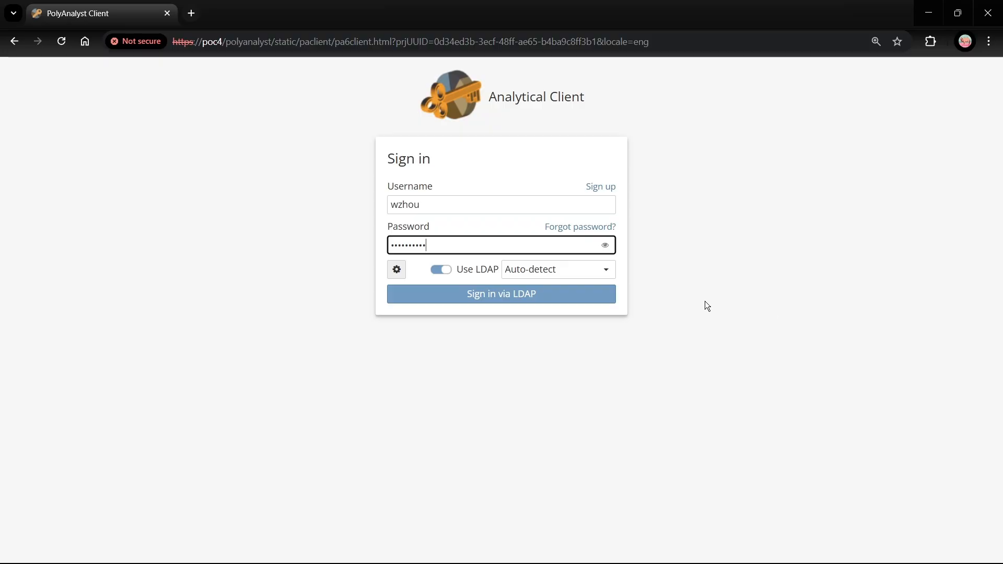
Step: Enable the use of explicit user credentials and sign in to the PolyAnalyst Analytical Client via LDAP
left_click(396, 270)
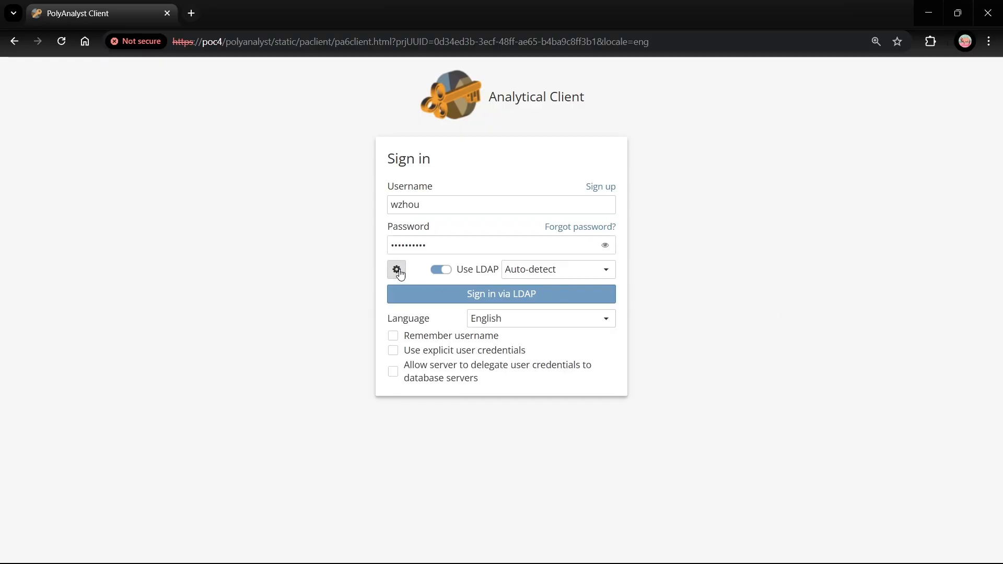
left_click(424, 352)
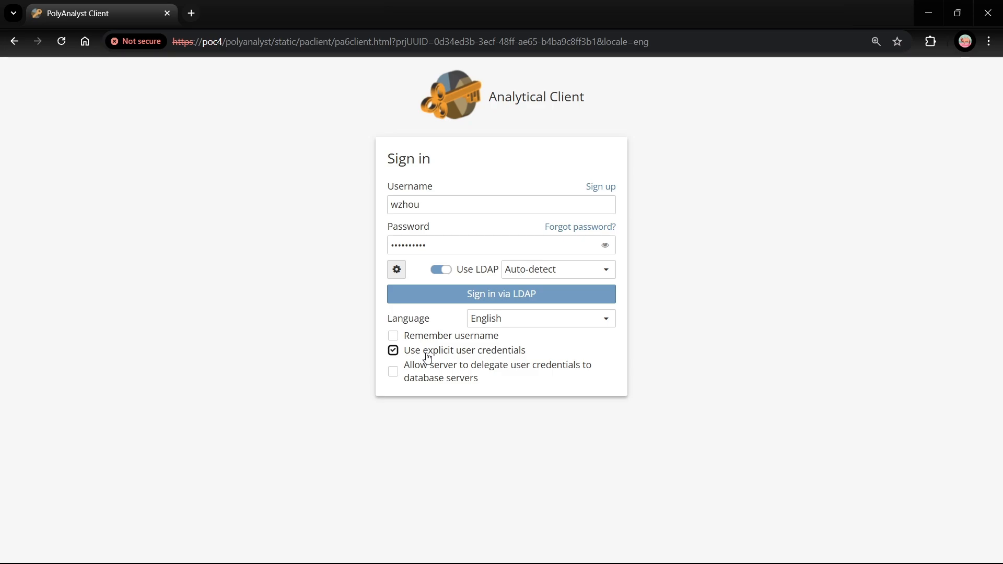
left_click(480, 294)
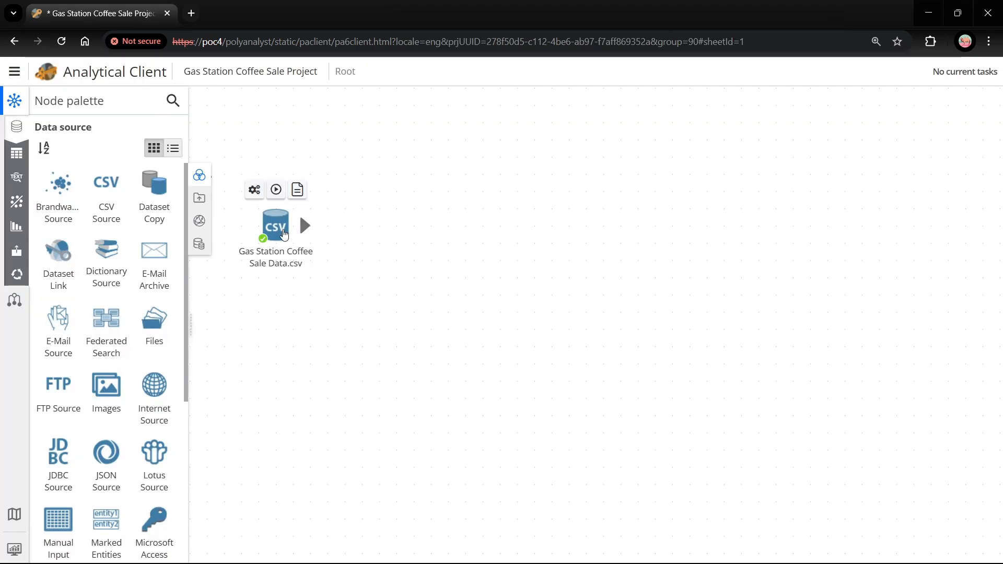
Step: View the Gas Station and Overall Revenue columns of the Gas Station Coffee Sale Data.csv node and close the dataset
double_click(283, 233)
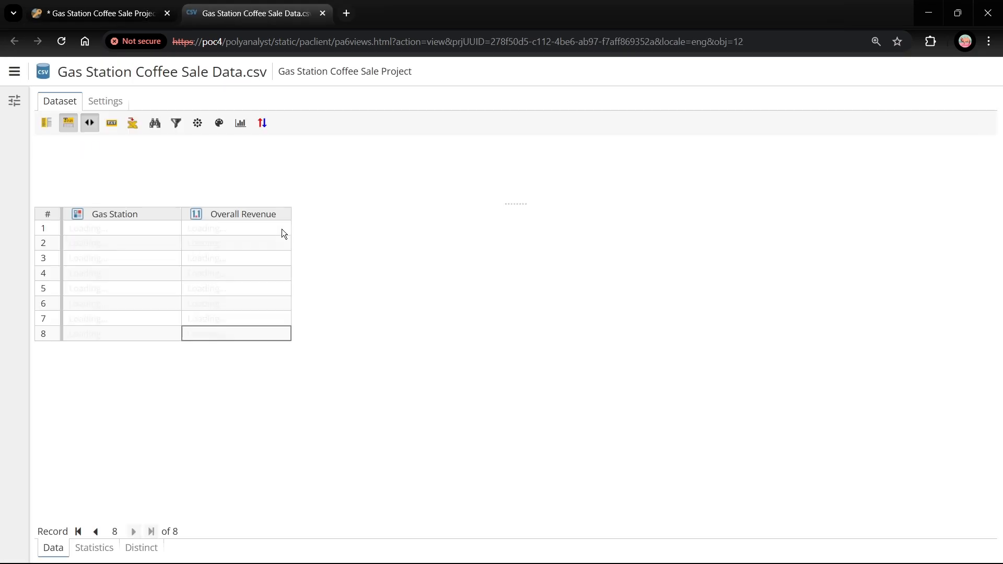
left_click(139, 212)
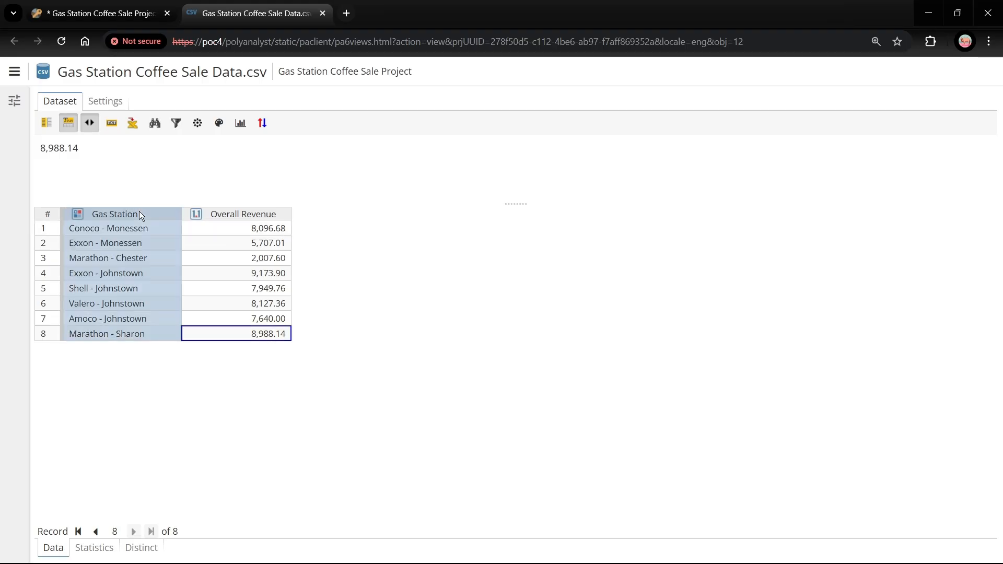
left_click(248, 213)
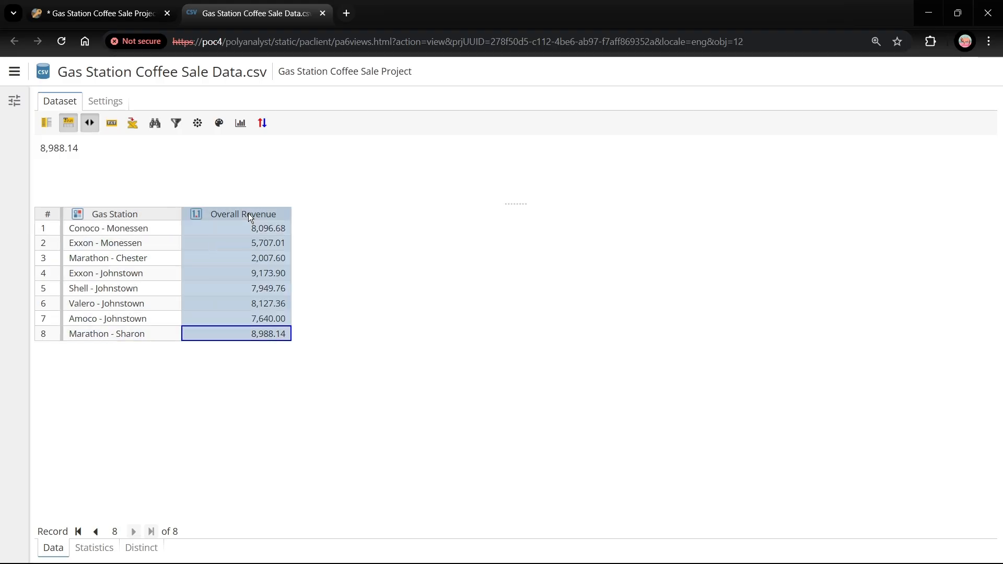
left_click(324, 14)
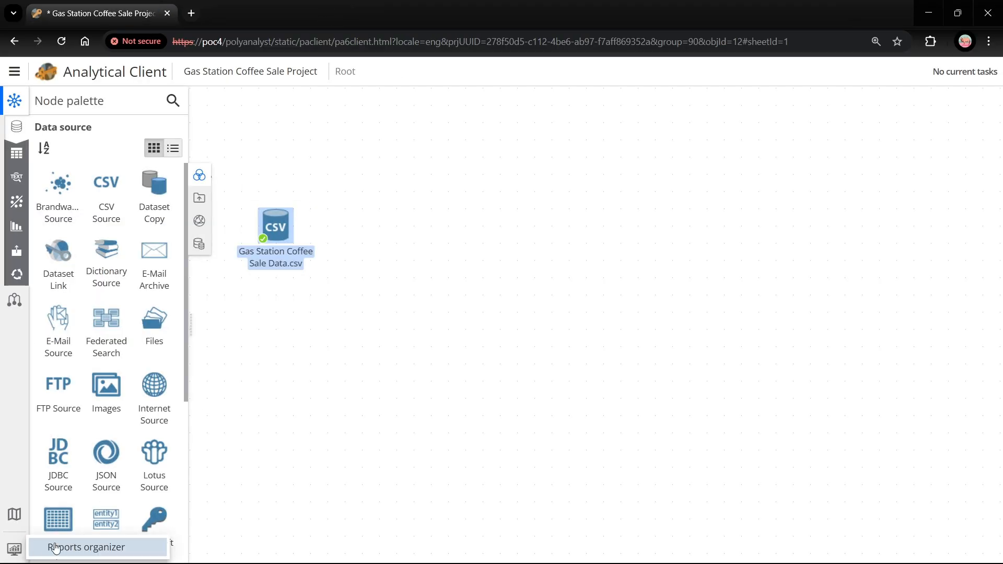
Step: Create a new report named "Gas Station Coffee Sale Report" in the Reports organizer and close the organizer
left_click(100, 547)
left_click(413, 442)
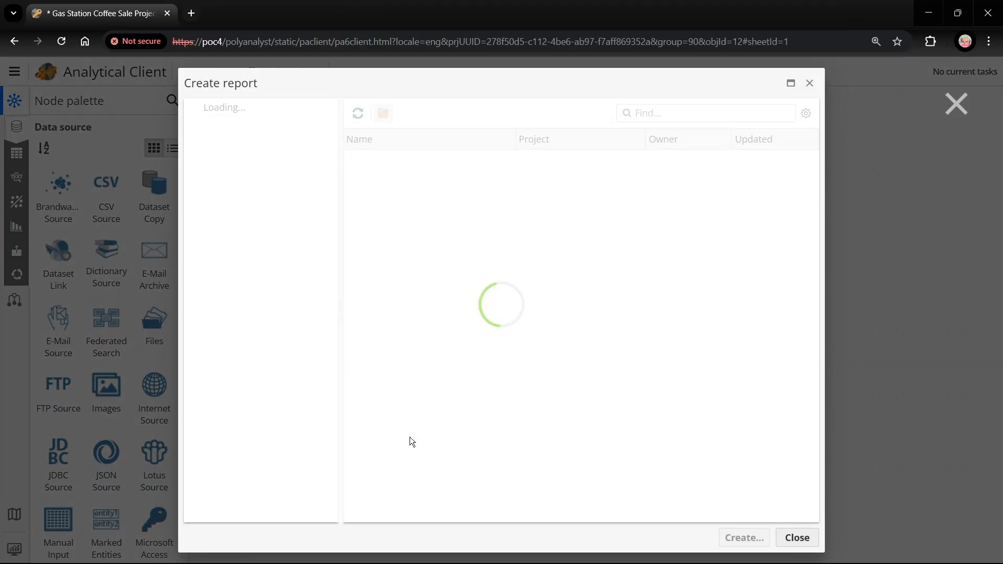
left_click(735, 537)
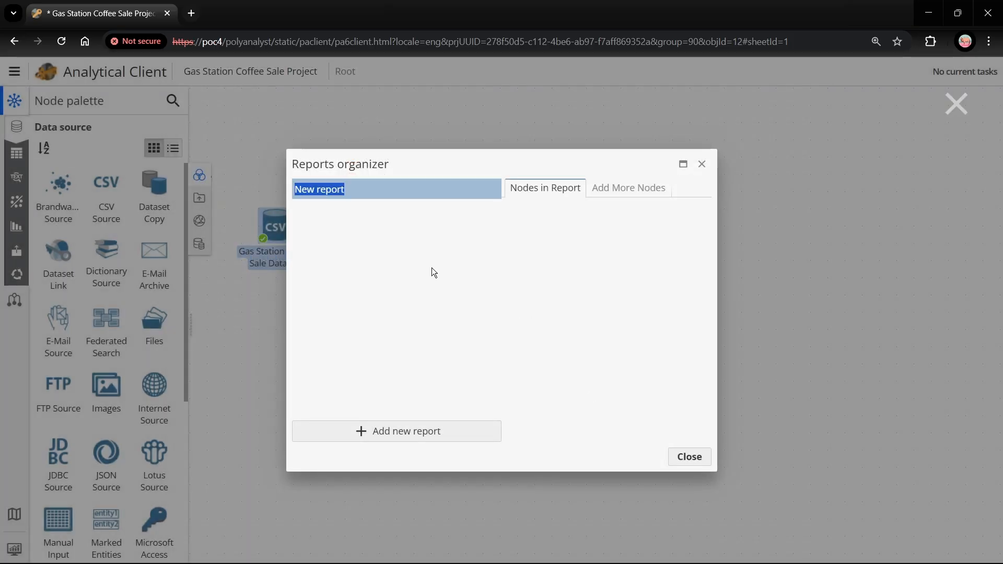
type("Gas ")
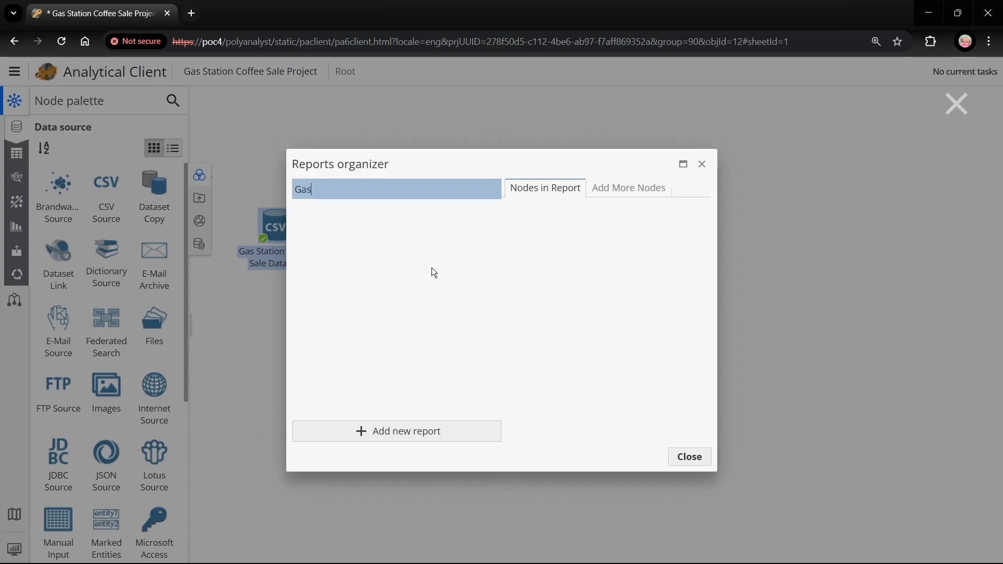
type("Station Coffee Sale Report")
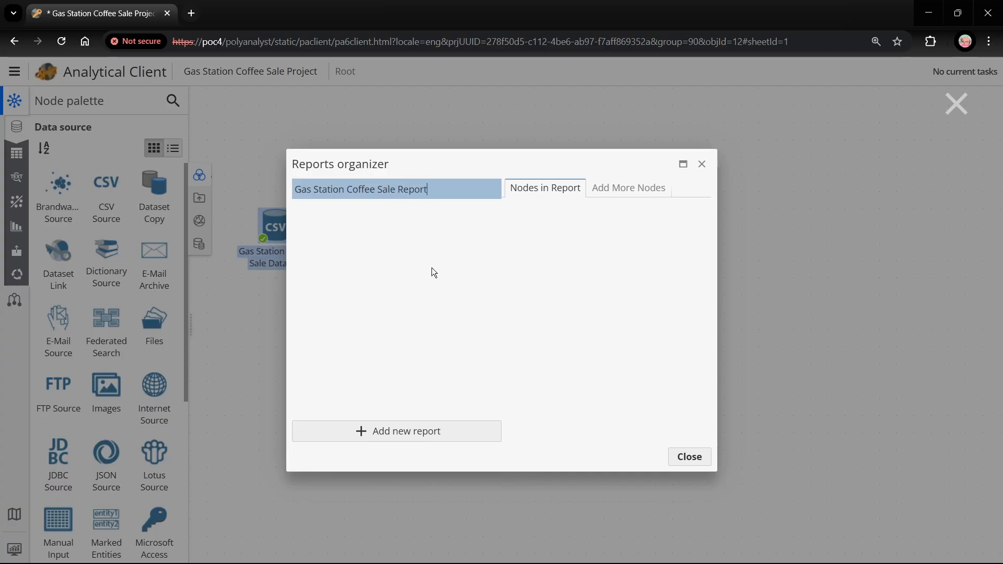
key("Return")
left_click(697, 168)
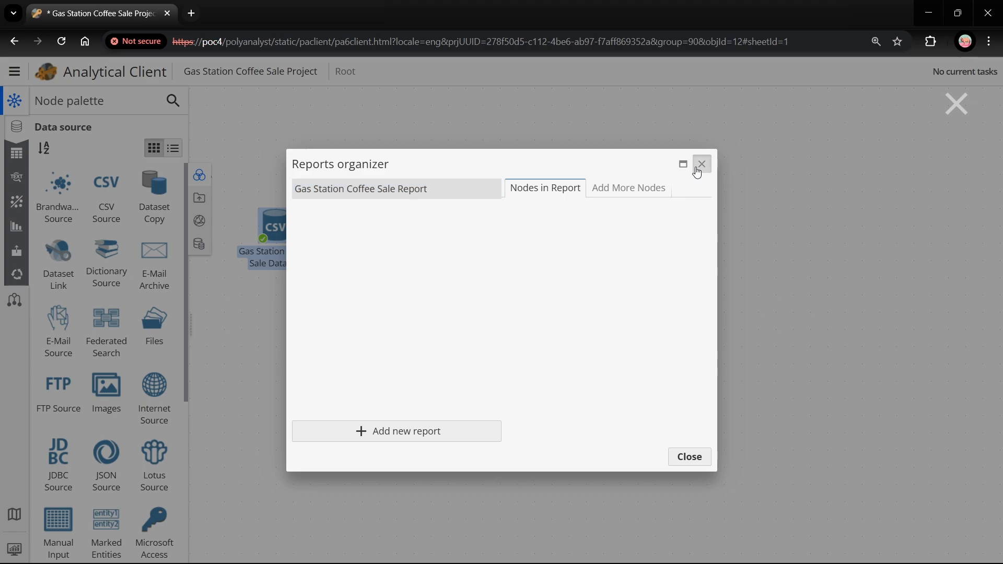
Step: Add the Gas Station Coffee Sale Data.csv node to the Gas Station Coffee Sale Report and open that report for editing
right_click(286, 236)
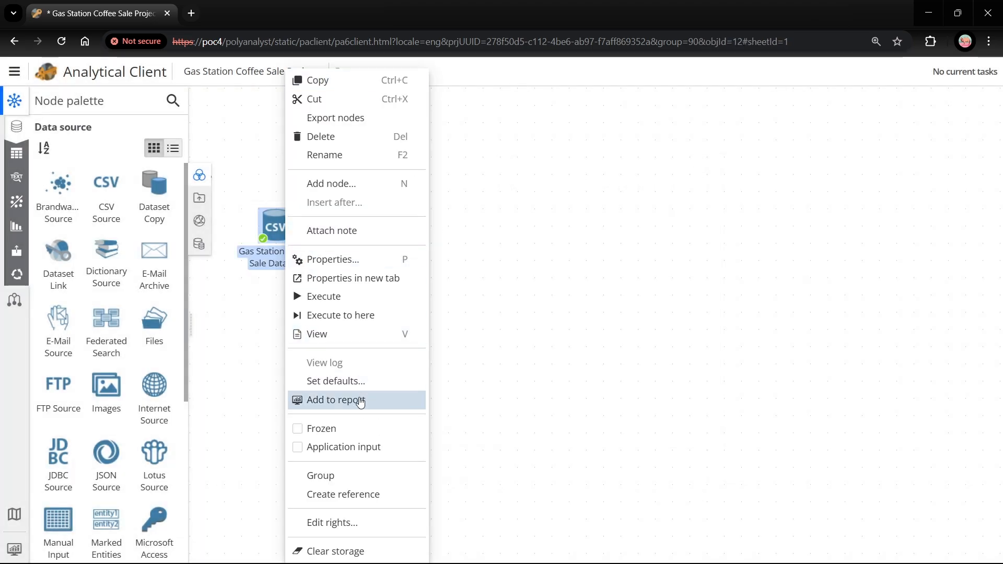
left_click(362, 399)
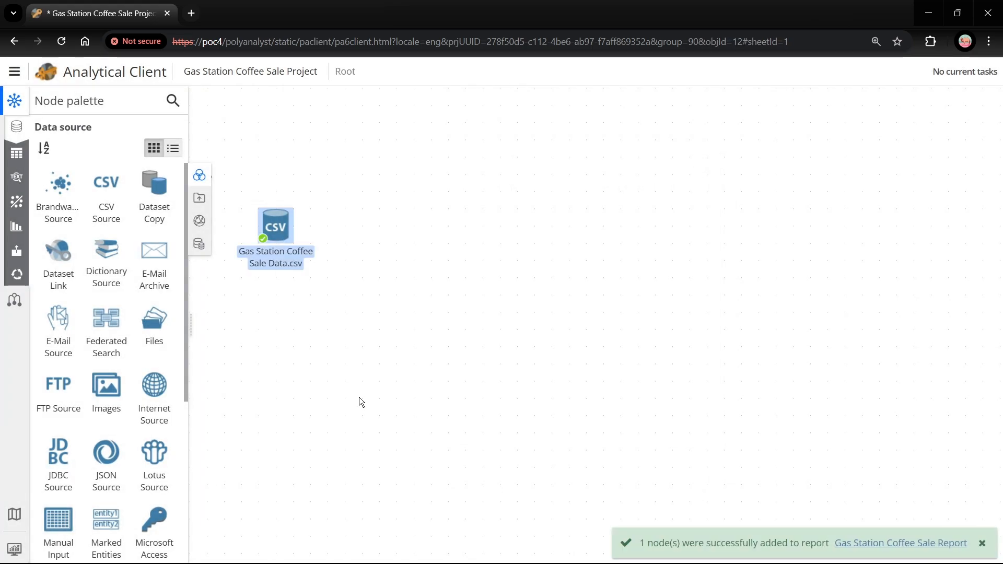
left_click(853, 544)
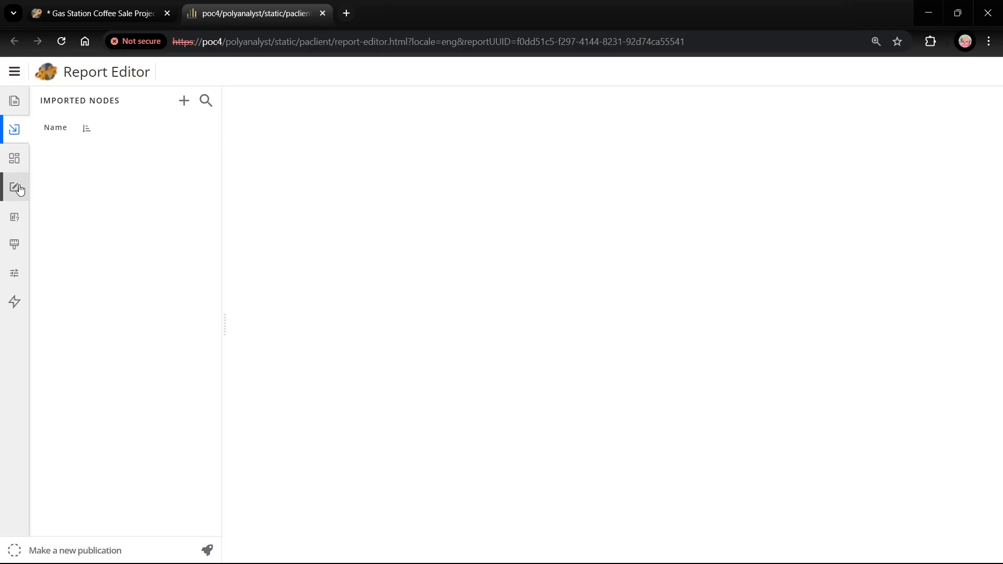
Step: Start a new form in the report and set its submit path to the GasStationData folder
left_click(16, 188)
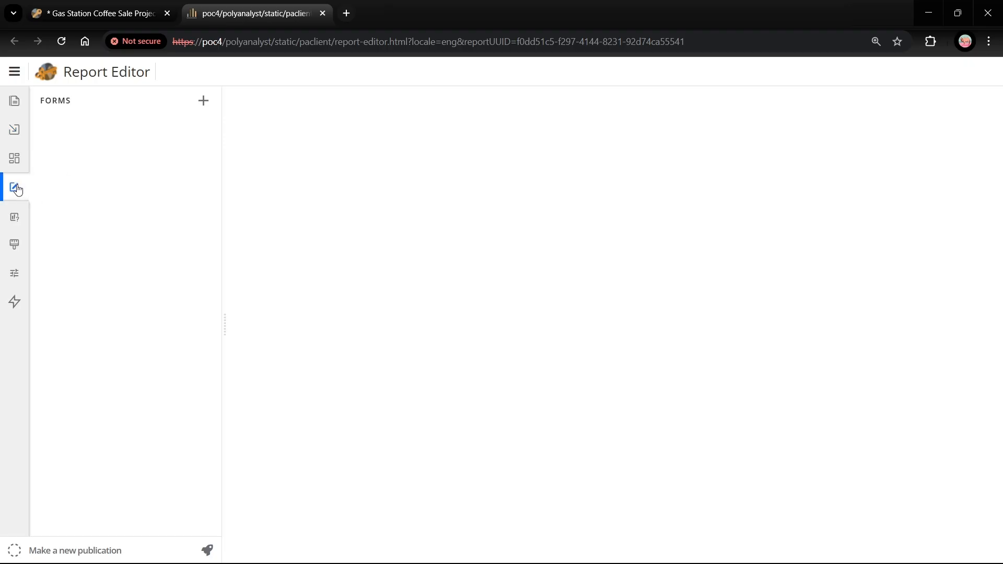
left_click(203, 100)
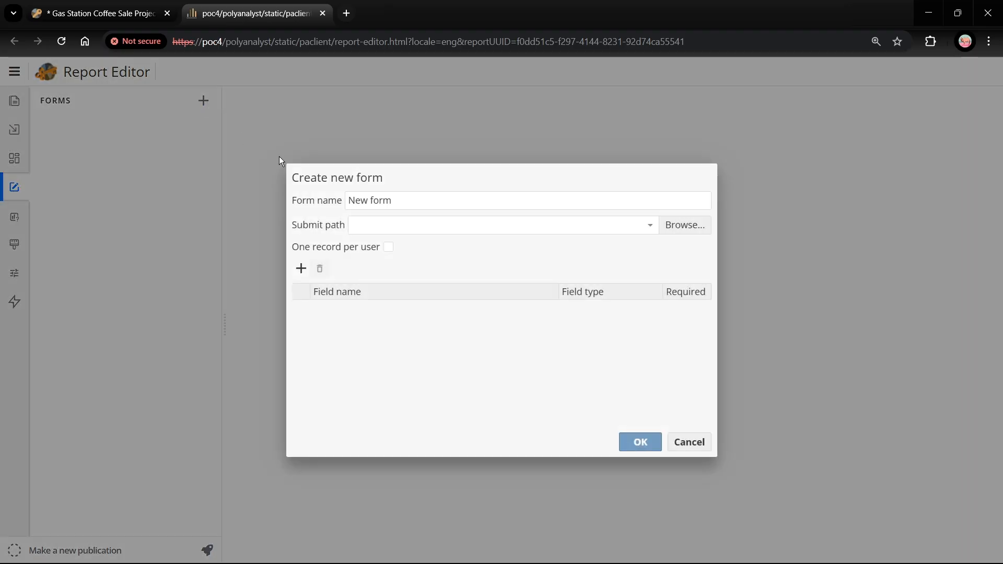
left_click(675, 228)
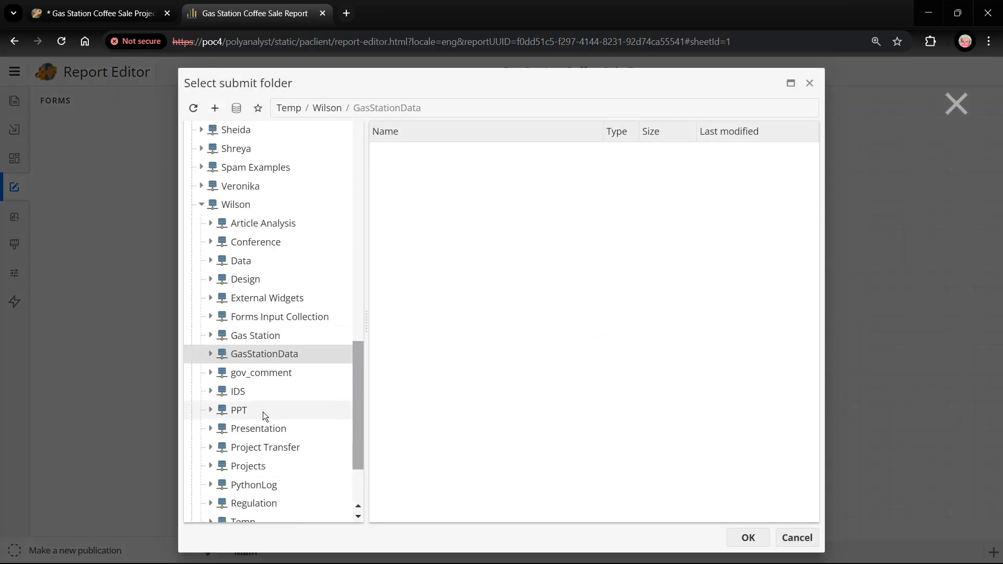
left_click(278, 354)
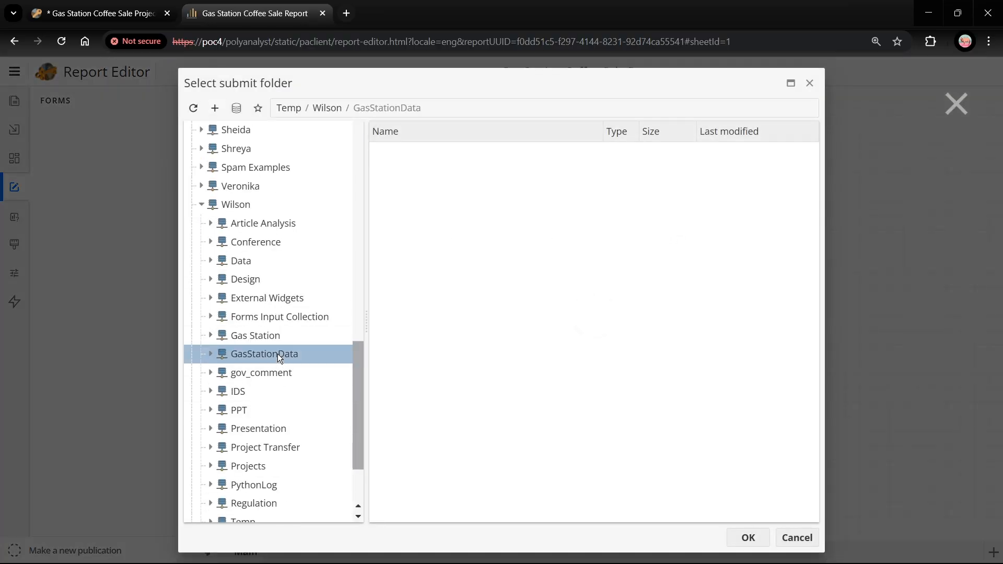
left_click(752, 538)
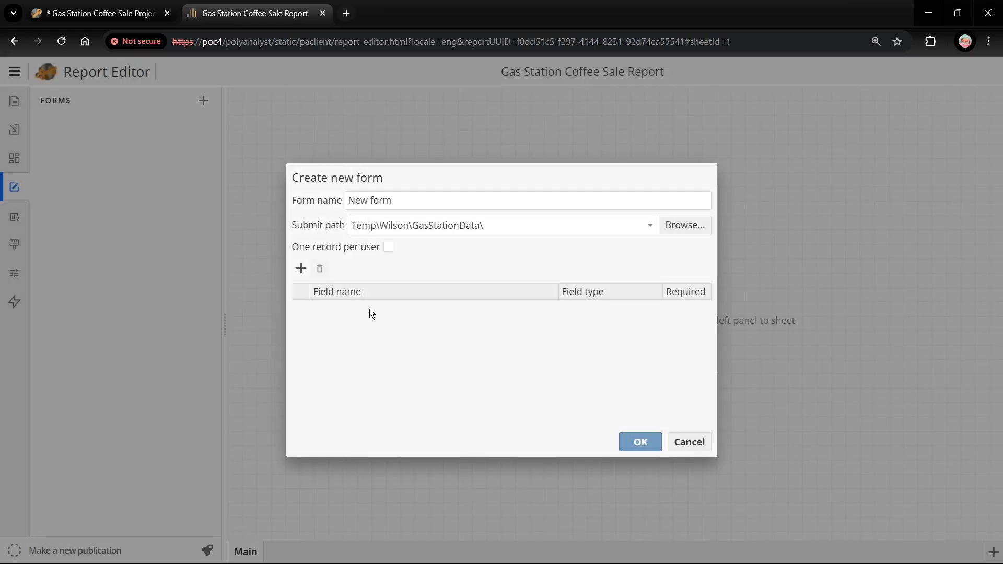
Step: Add a form field named "Gas Station" with the String type
left_click(301, 269)
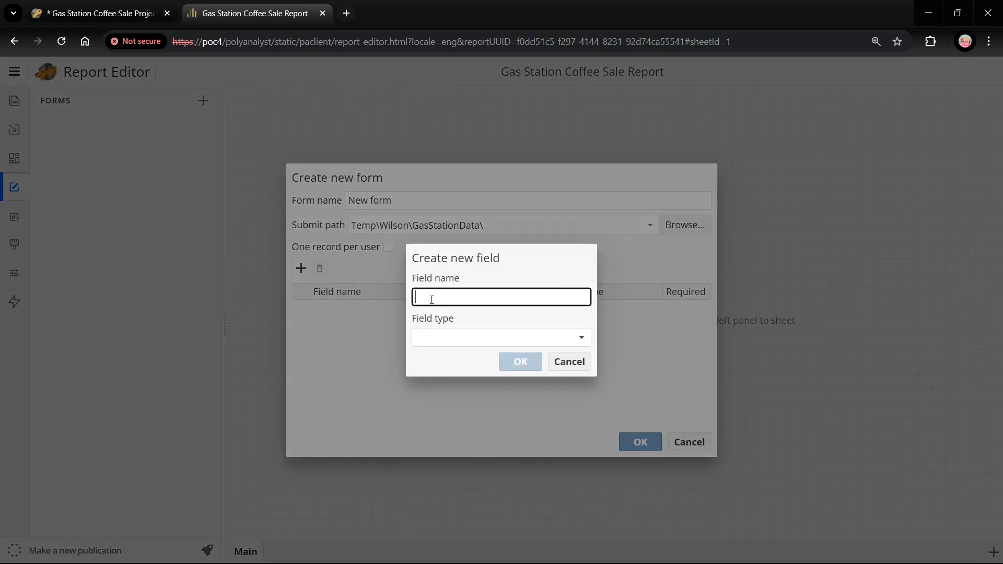
type("GasStation")
left_click(434, 334)
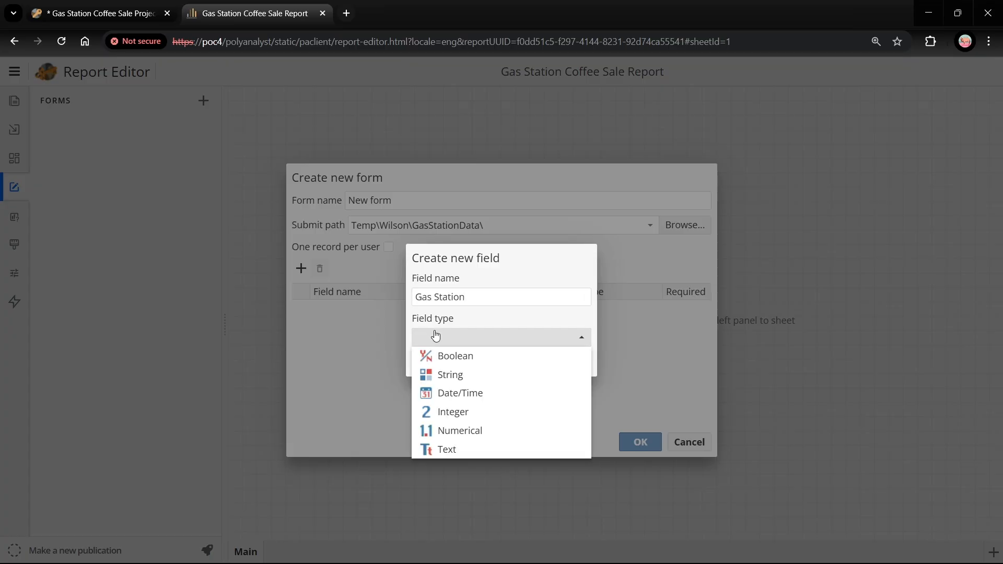
left_click(457, 376)
left_click(519, 364)
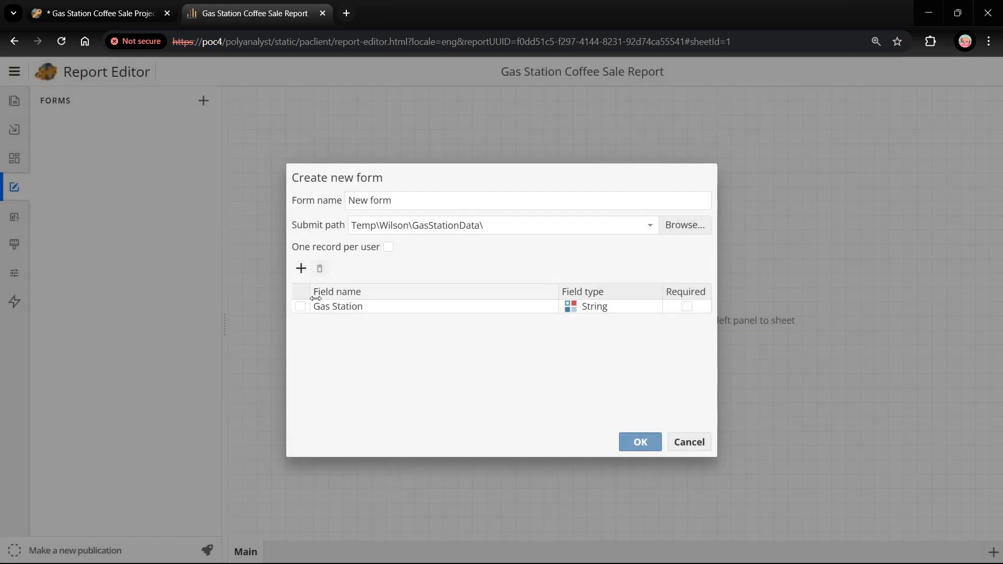
Step: Add a form field named "Coffee price per cup, PLAN" with the Numerical type
left_click(302, 270)
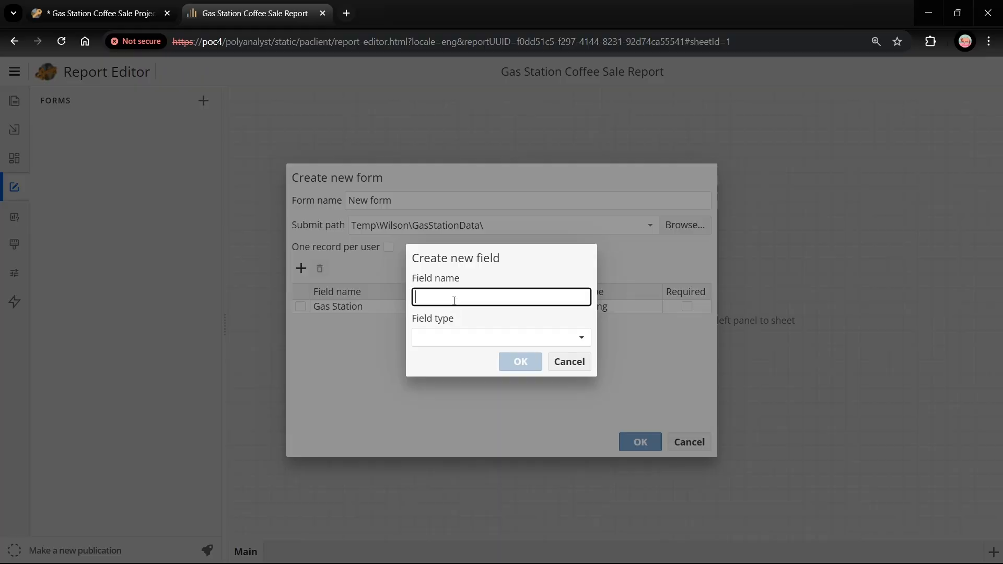
type("Coffee price per cup, PLAN")
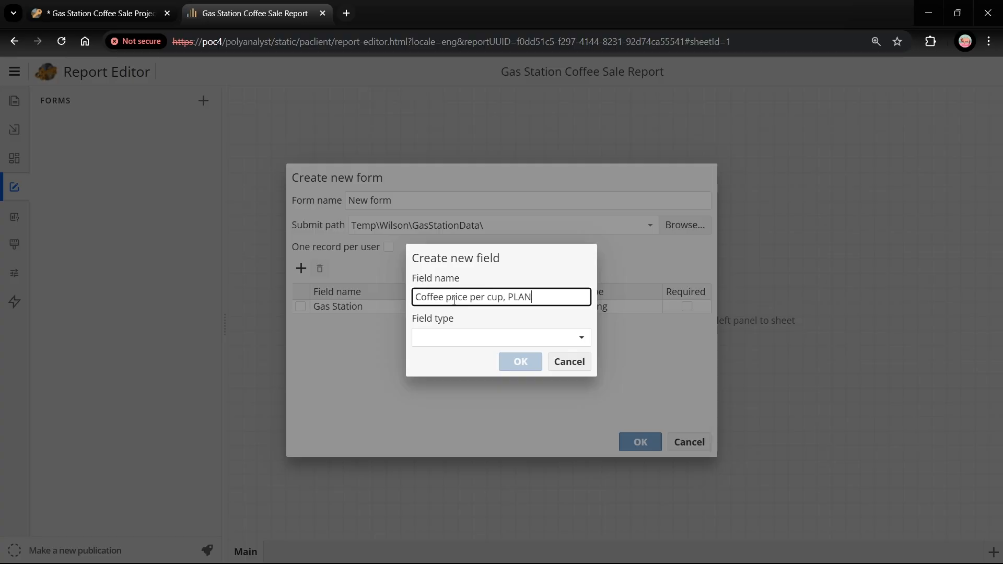
left_click(444, 338)
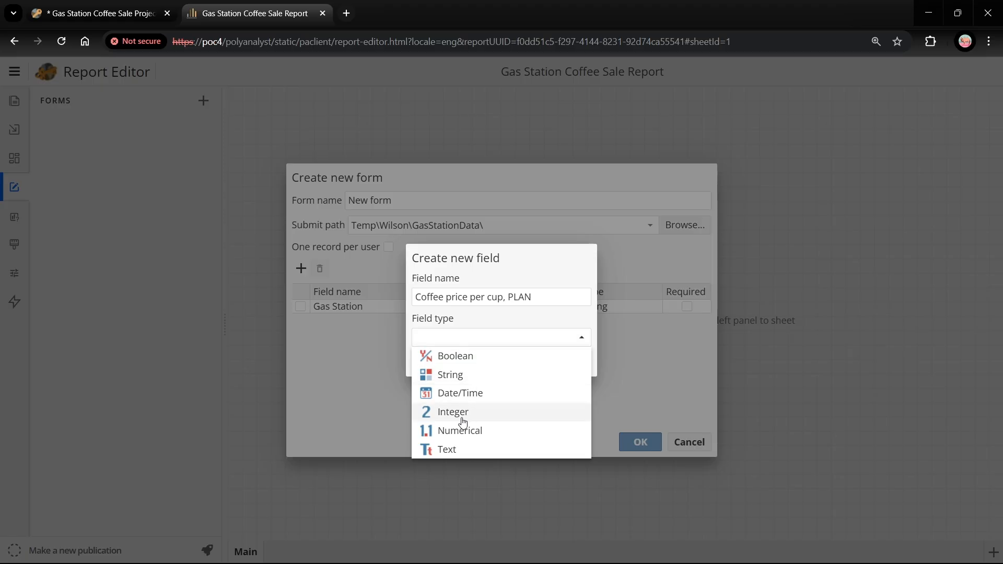
left_click(446, 429)
left_click(517, 362)
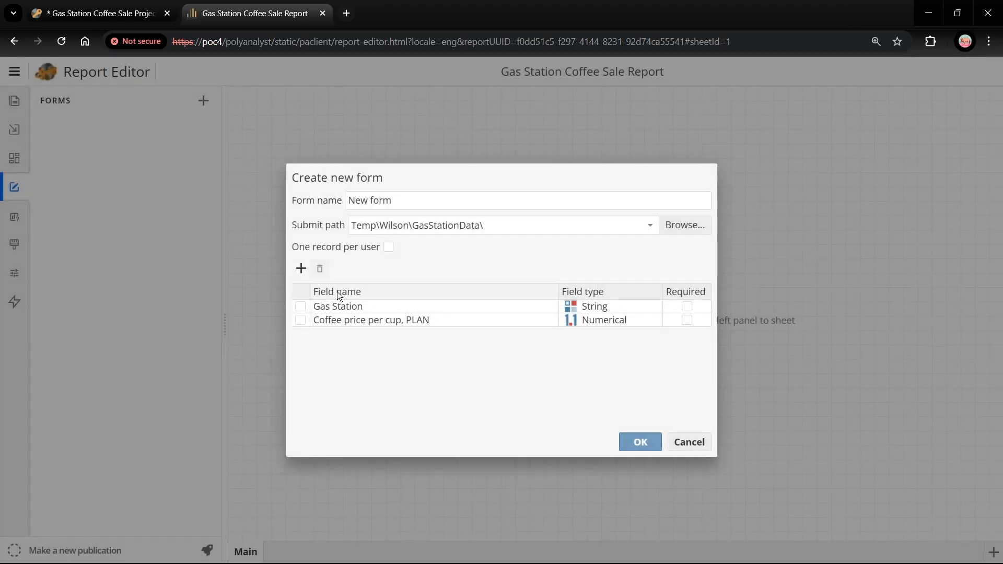
Step: Add a form field named "Cups sold per month, PLAN" with the Integer type
left_click(300, 268)
type("C")
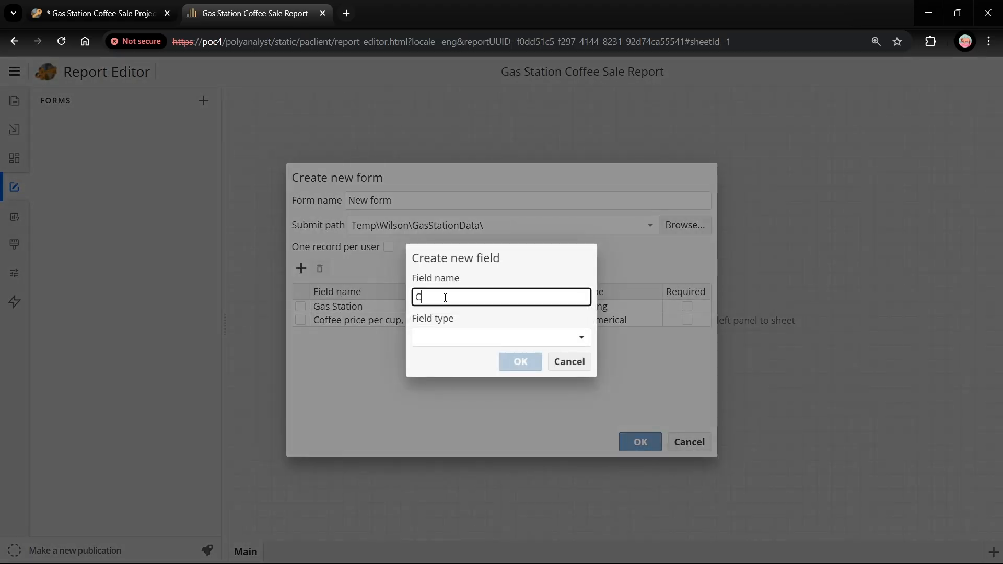
type("ups sold per month")
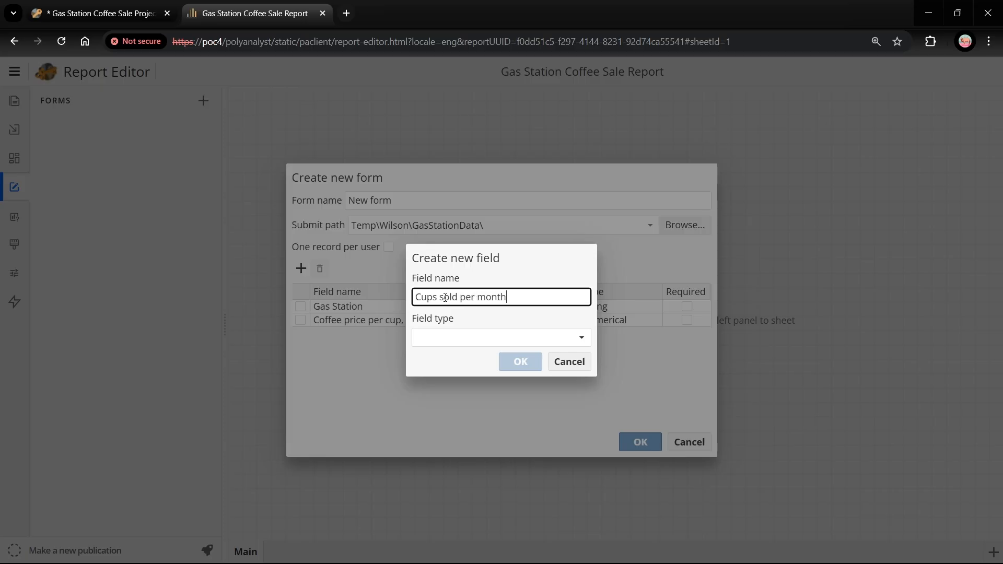
type(", PLAN")
left_click(453, 337)
left_click(453, 409)
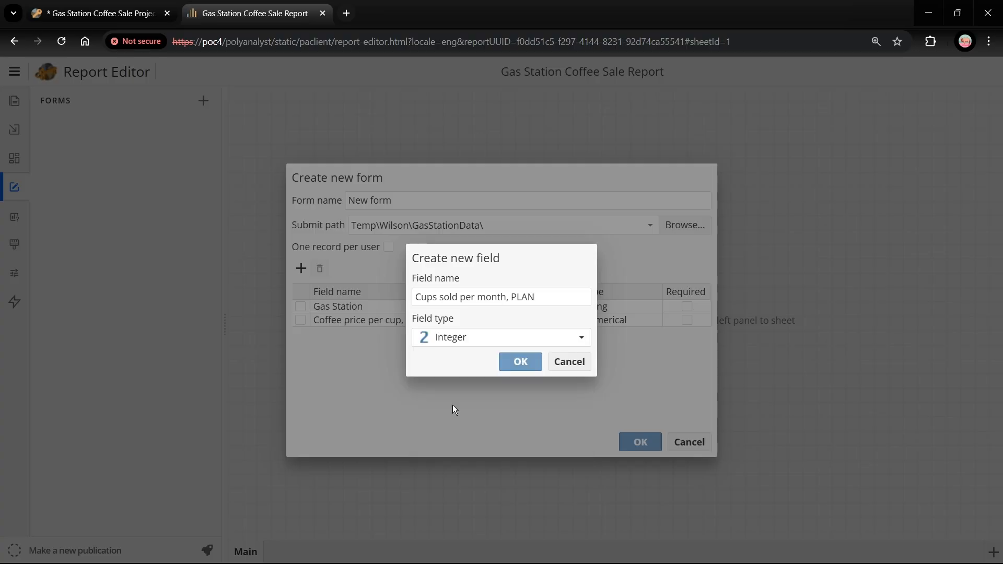
left_click(517, 362)
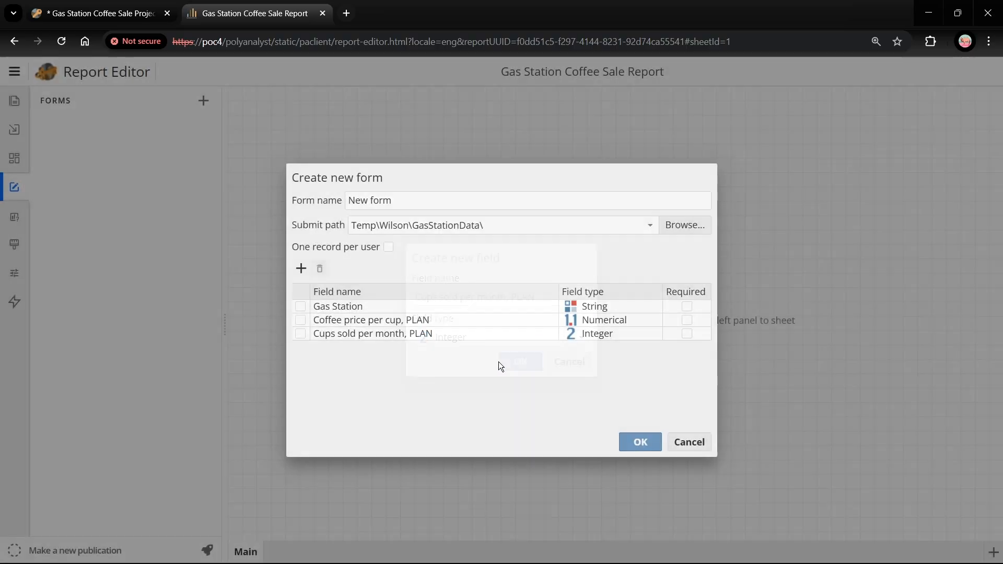
Step: Mark all three form fields as required and create the form
left_click(686, 307)
left_click(686, 320)
left_click(687, 334)
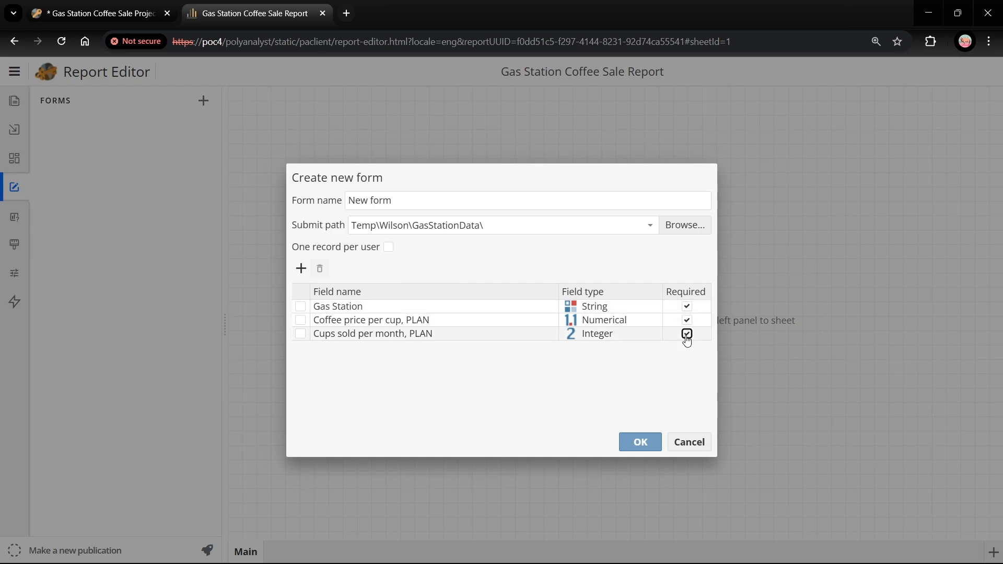
left_click(641, 442)
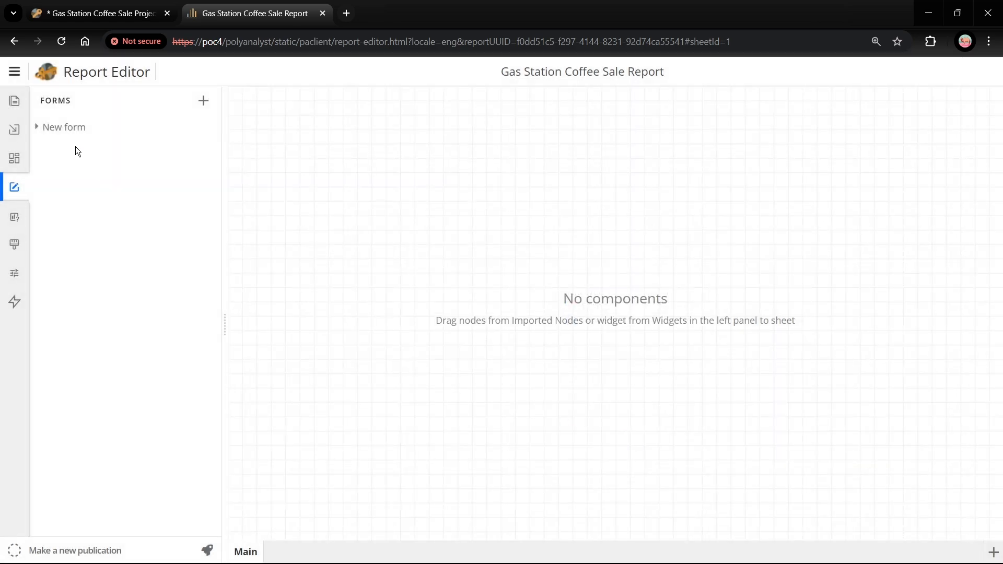
Step: Place the Gas Station field at the top of the sheet as a Combo filter using the Gas Station column of Gas Station Coffee Sale Data.csv
left_click(36, 127)
left_click_drag(95, 144, 243, 108)
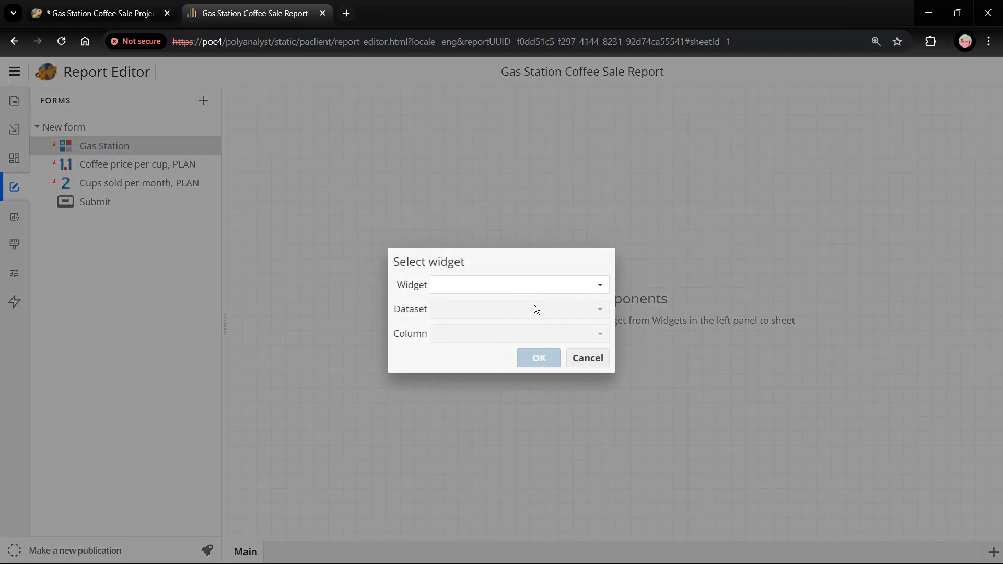
left_click(527, 292)
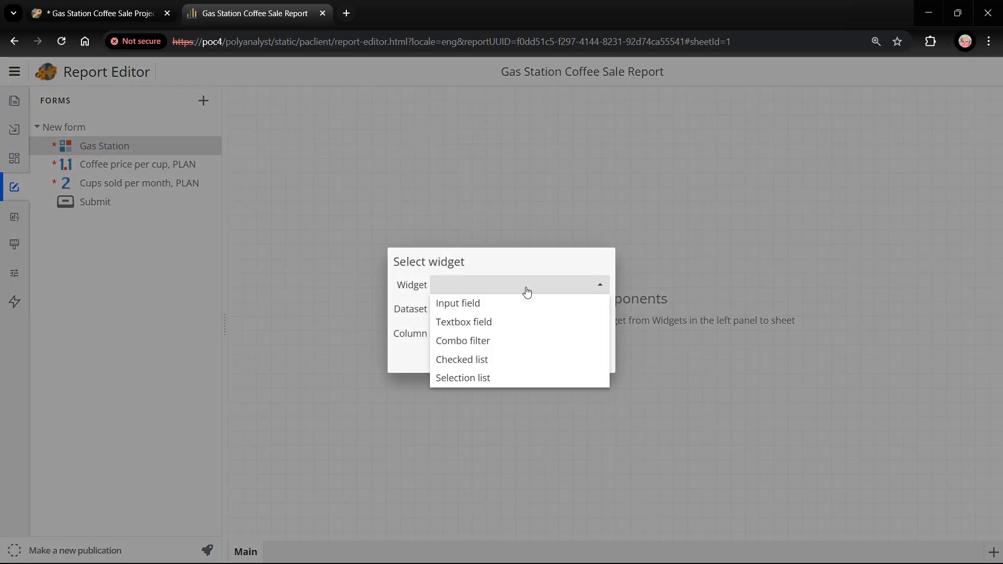
left_click(507, 340)
left_click(496, 313)
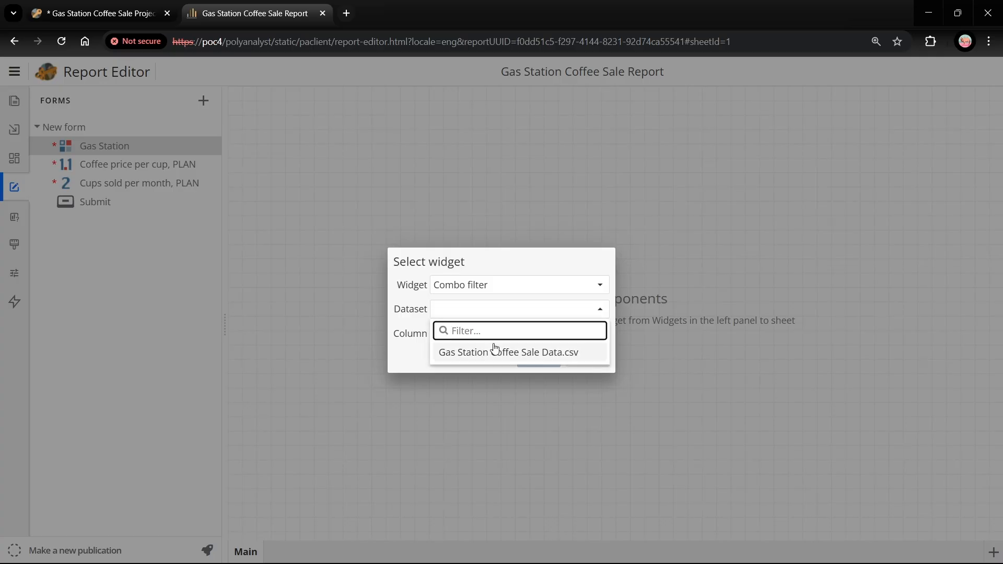
left_click(491, 353)
left_click(492, 334)
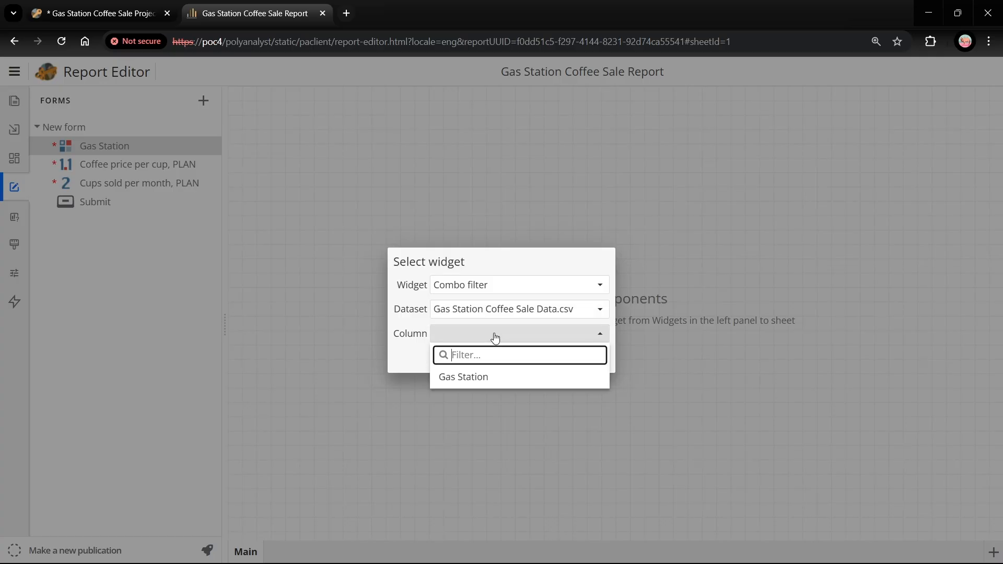
left_click(478, 375)
left_click(544, 360)
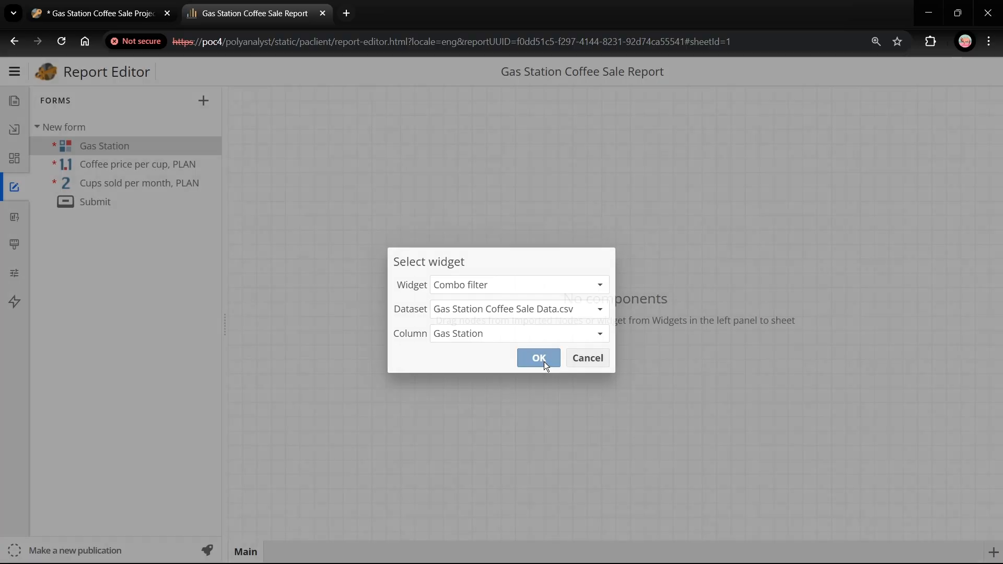
Step: Place the "Coffee price per cup, PLAN" field below the Gas Station filter as an Input field widget
left_click_drag(125, 168, 242, 162)
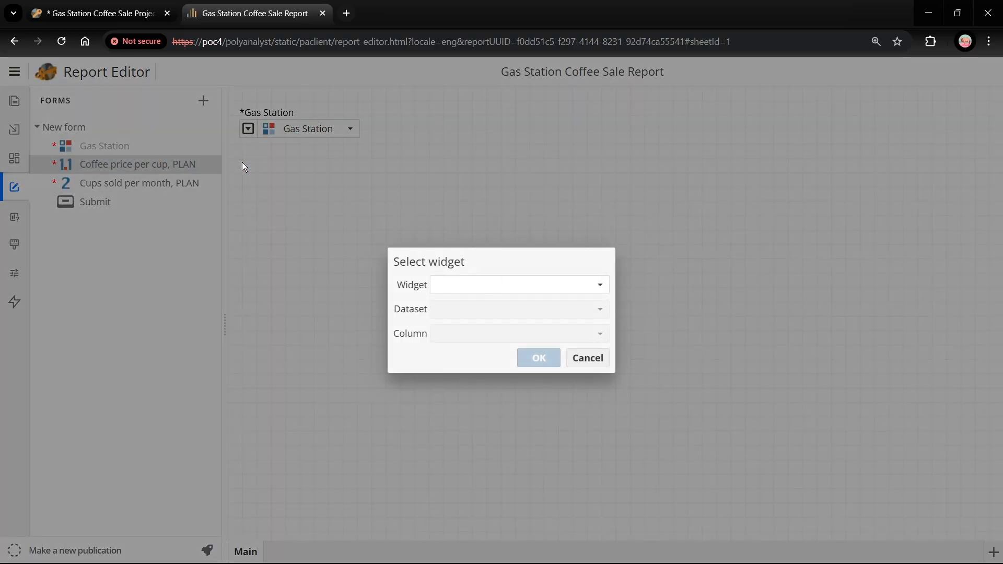
left_click(463, 287)
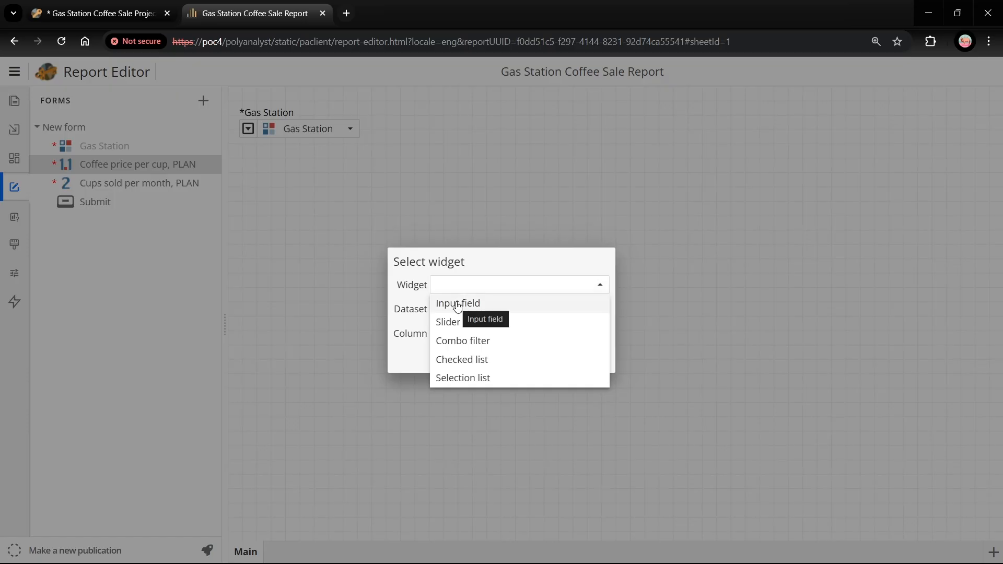
left_click(458, 303)
left_click(538, 359)
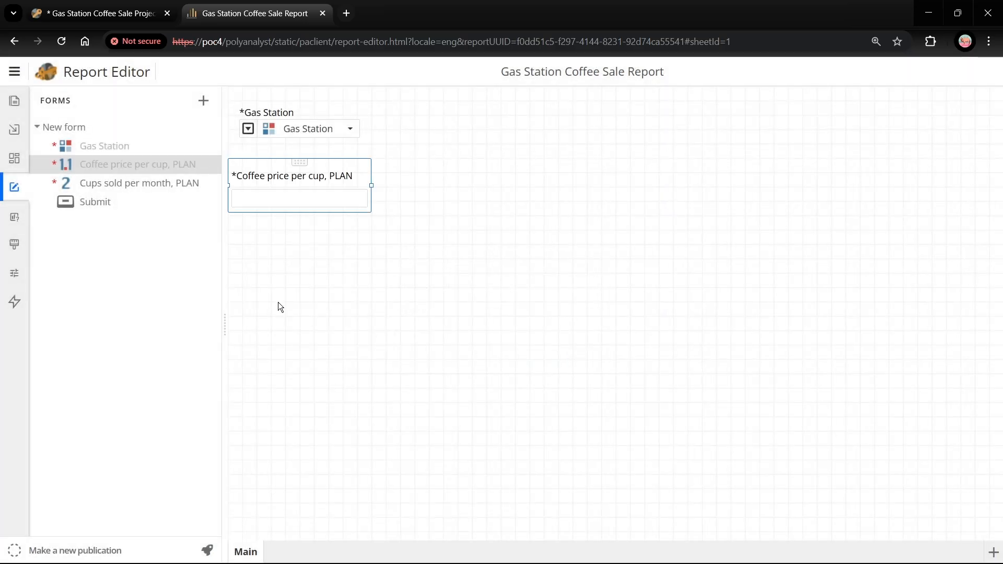
Step: Place the "Cups sold per month, PLAN" field as an Input field below the price field, with the form's Submit button beneath it
left_click_drag(93, 183, 237, 225)
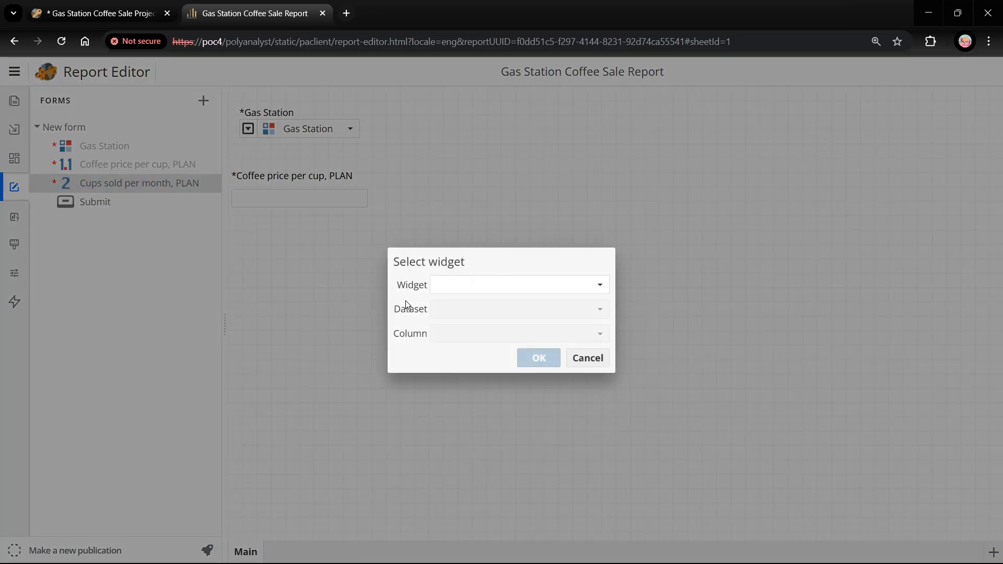
left_click(469, 291)
left_click(466, 303)
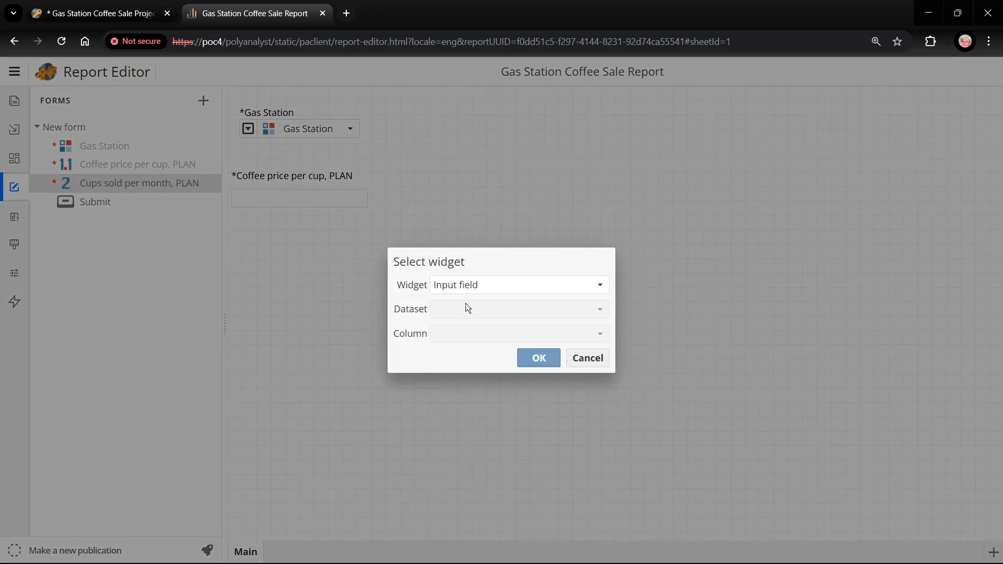
left_click(534, 360)
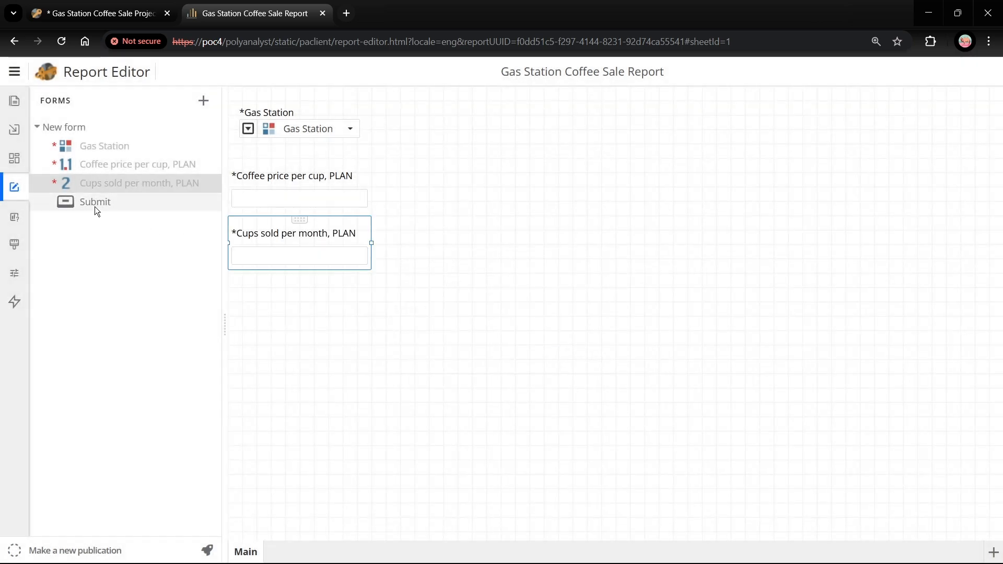
left_click_drag(95, 205, 250, 283)
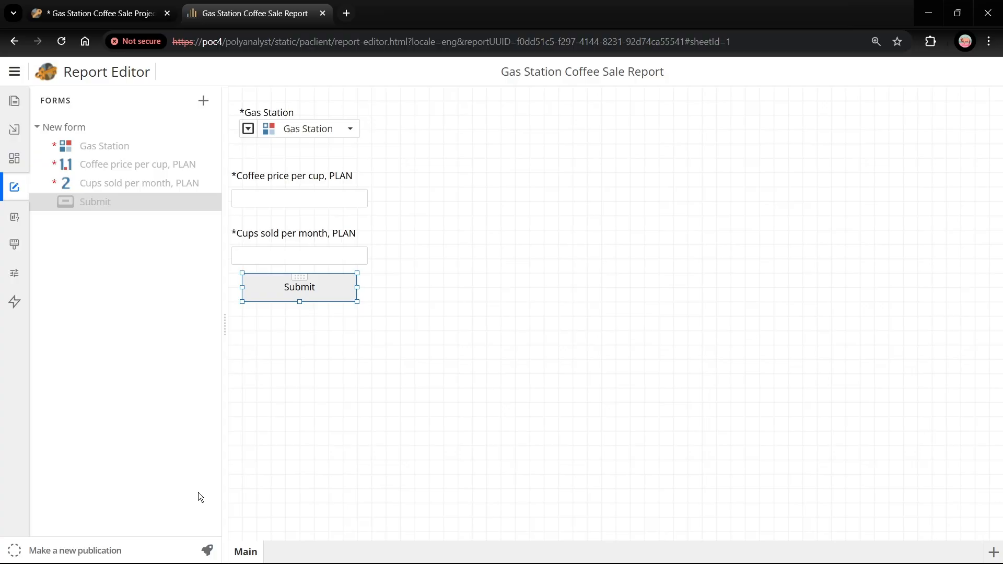
Step: Publish the Gas Station Coffee Sale Report and open the published web report
left_click(208, 550)
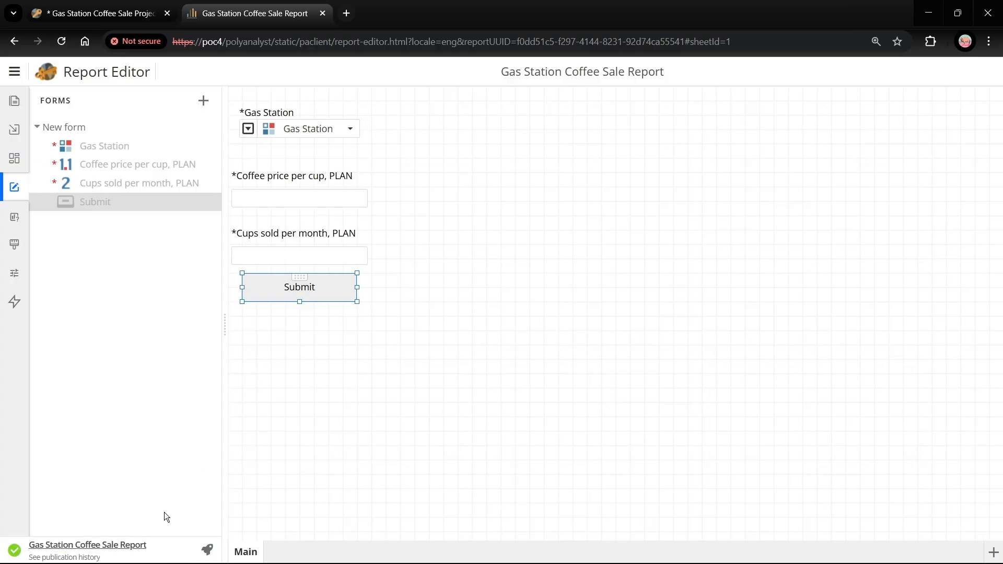
left_click(126, 544)
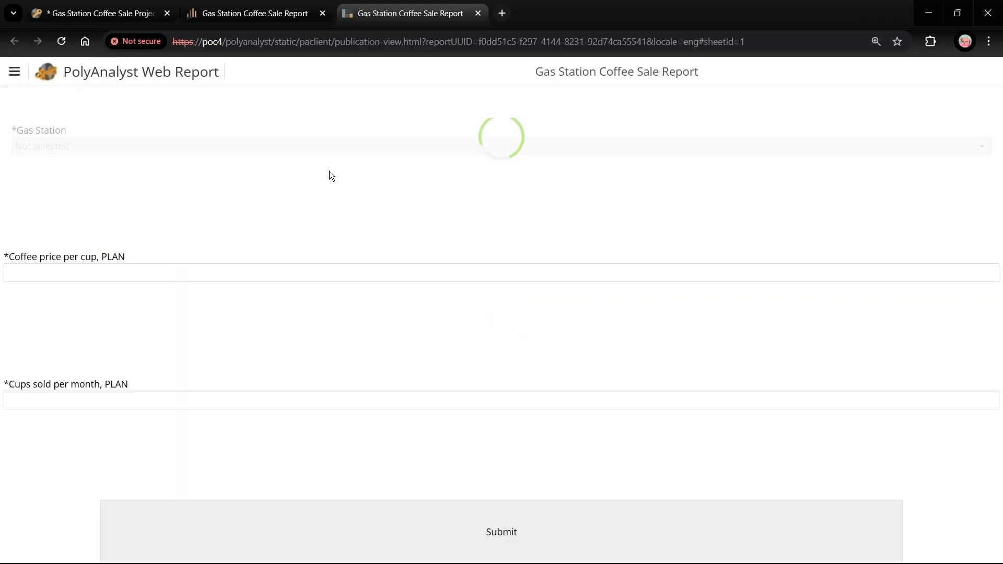
Step: Submit a form record for Conoco - Monessen with a planned coffee price of 2 and 3000 cups sold per month
left_click(376, 153)
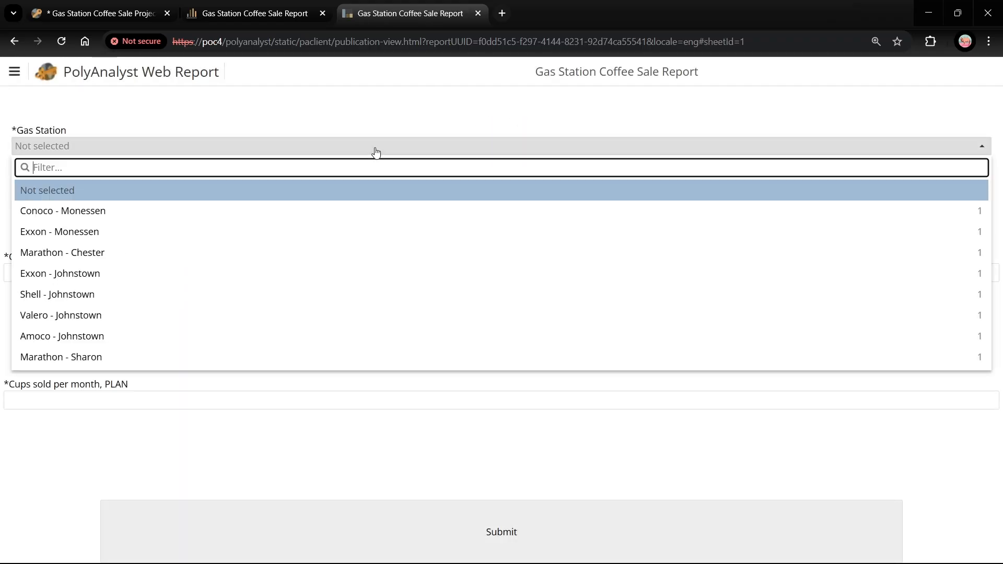
left_click(167, 215)
left_click(162, 273)
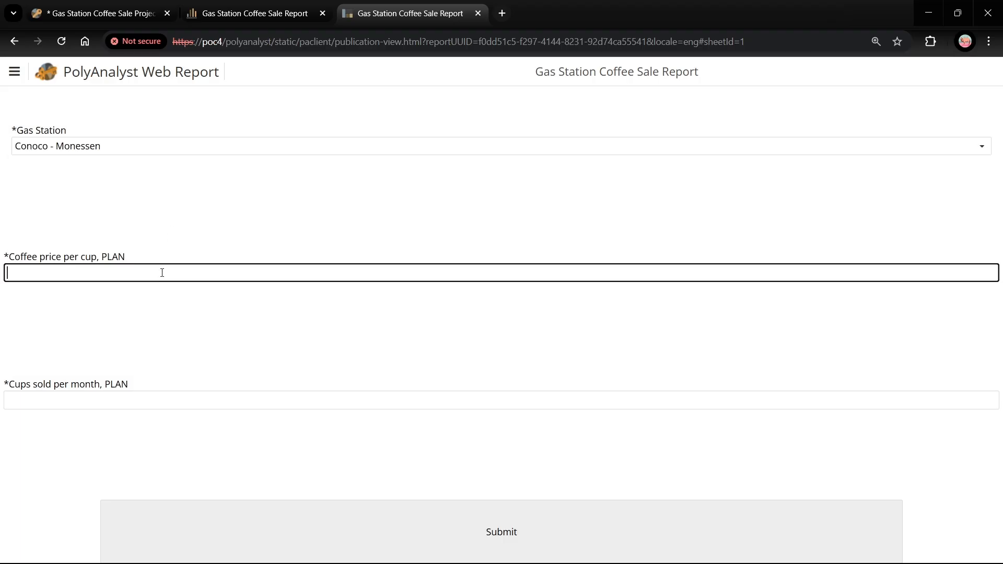
type("2")
left_click(128, 398)
type("3")
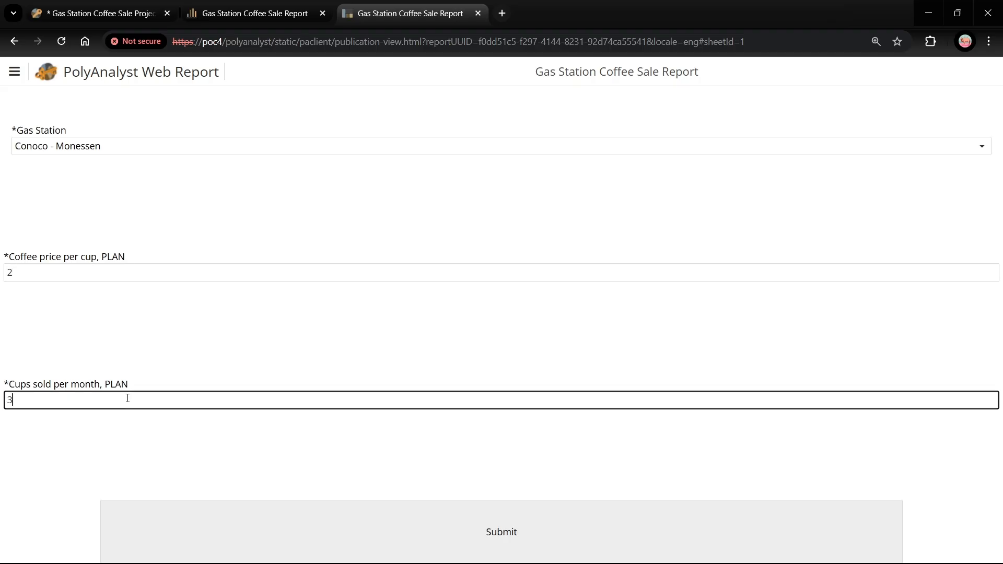
type("000")
left_click(502, 533)
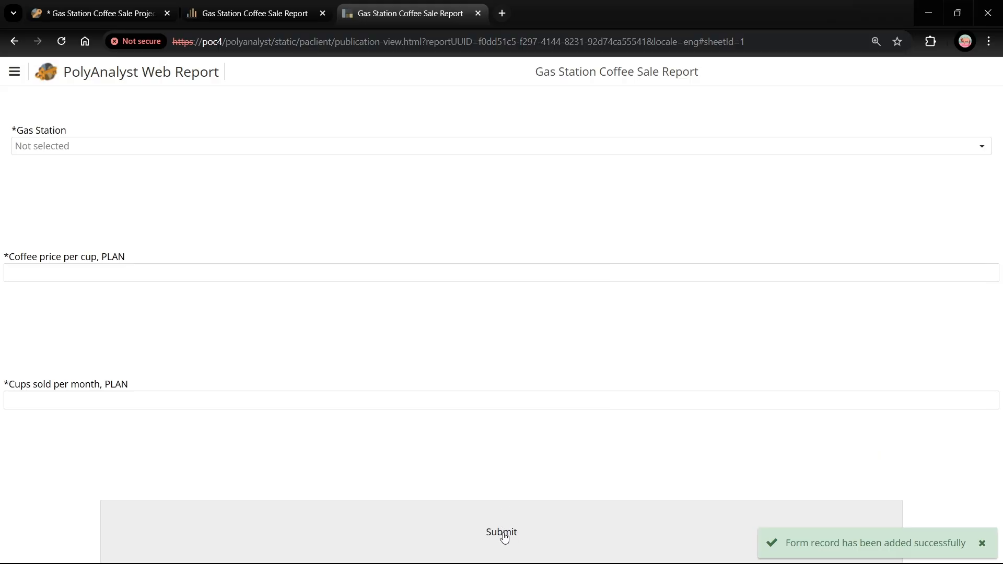
Step: Close the published report, return to the Gas Station Coffee Sale Project, move the CSV node lower and add a JSON Source node above it
left_click(481, 14)
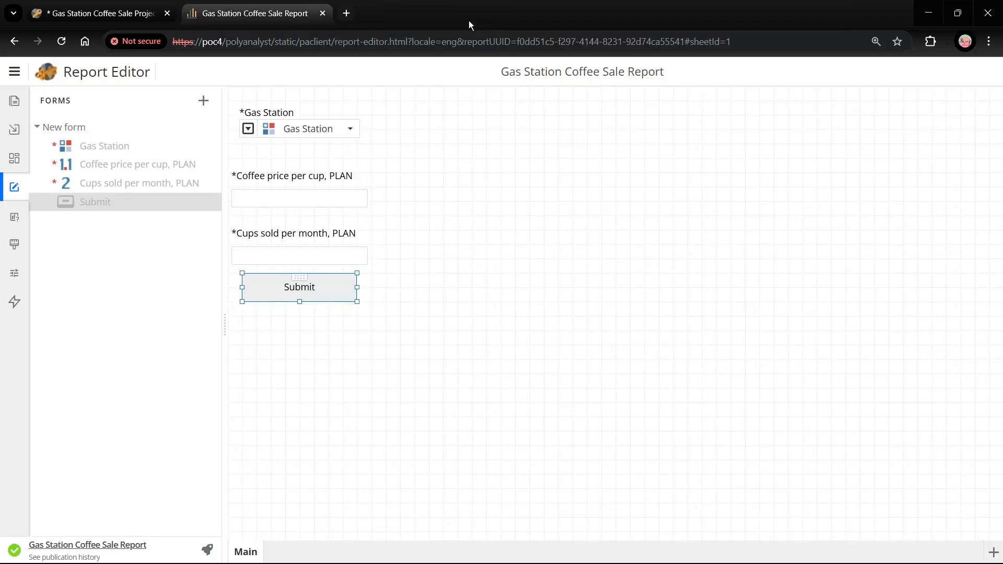
left_click(112, 14)
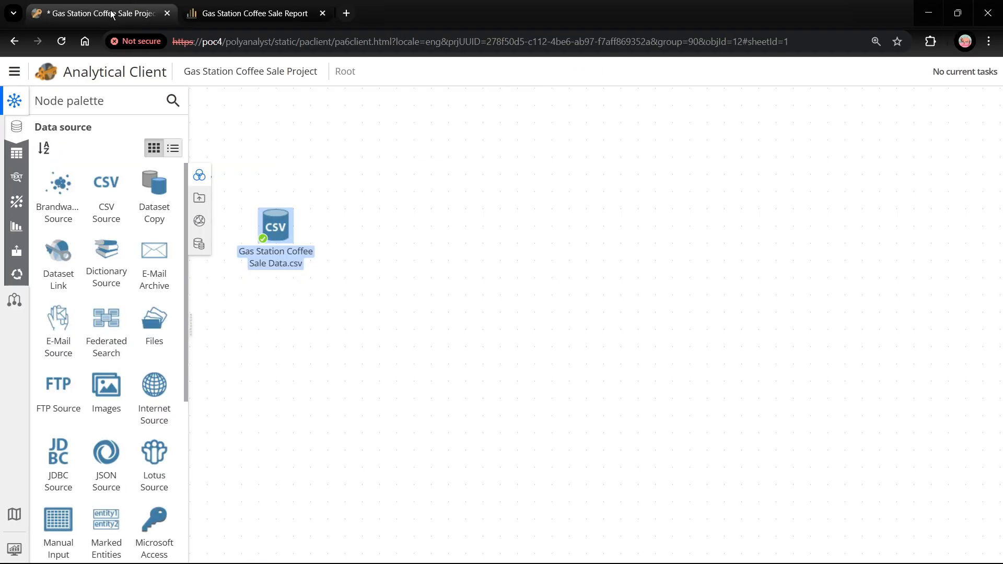
left_click_drag(307, 227, 324, 281)
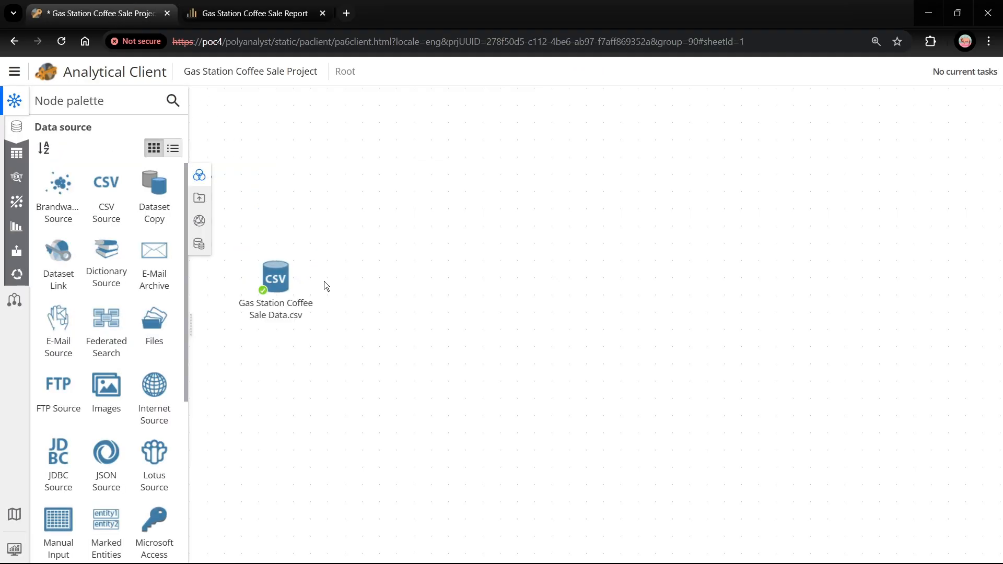
left_click_drag(106, 457, 429, 182)
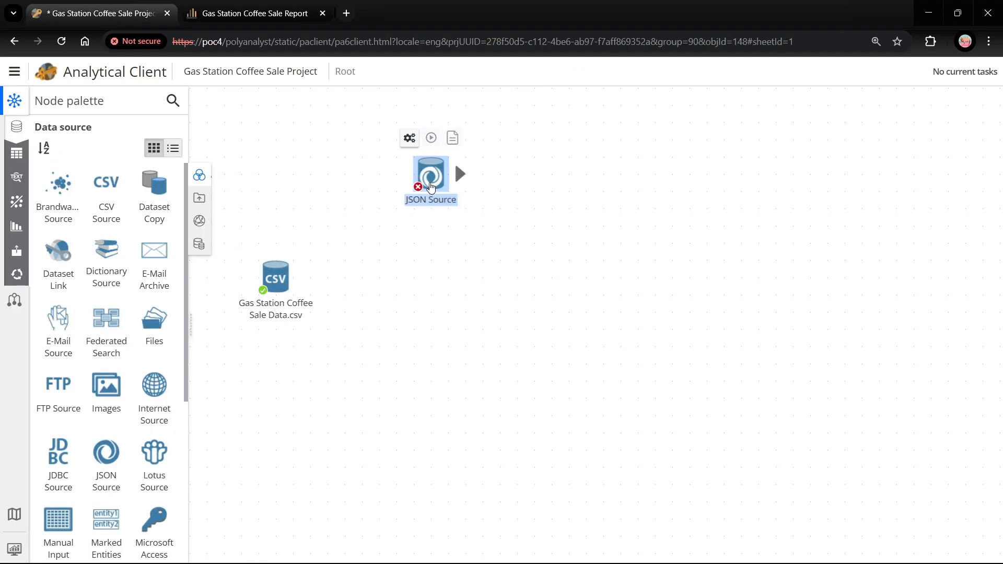
Step: Set the JSON Source node to read the whole GasStationData folder through Browse folder
right_click(429, 177)
left_click(488, 285)
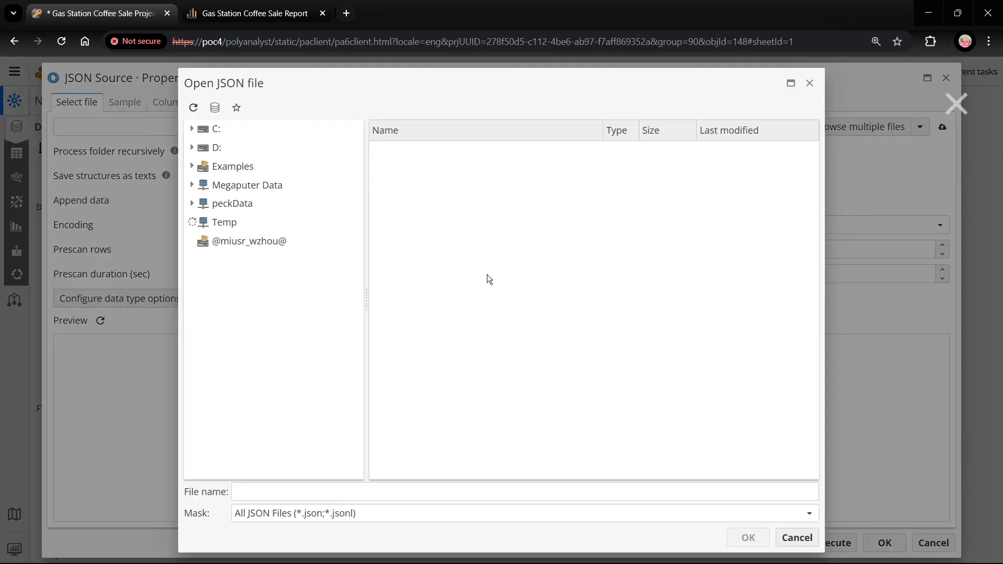
left_click(808, 83)
left_click(919, 127)
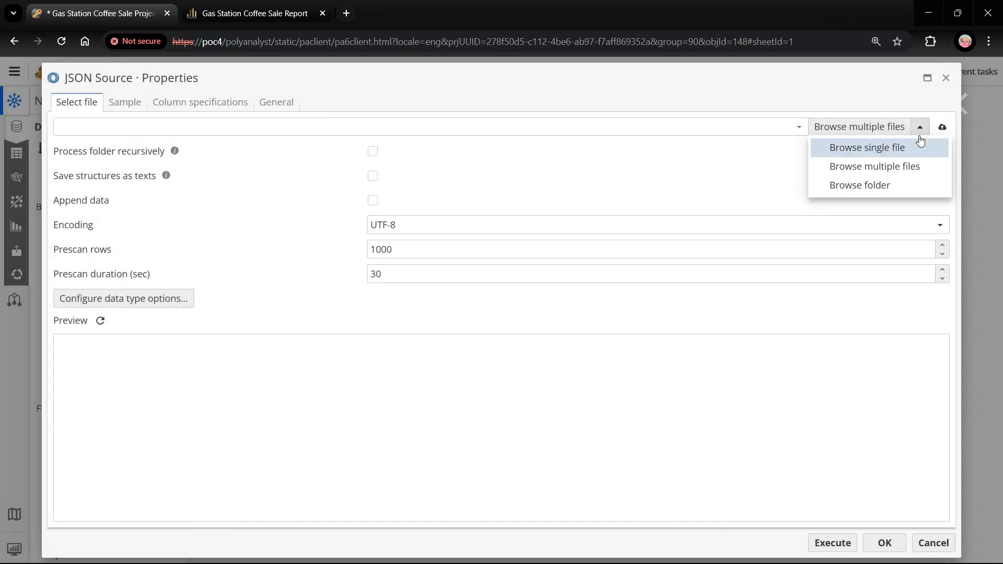
left_click(882, 187)
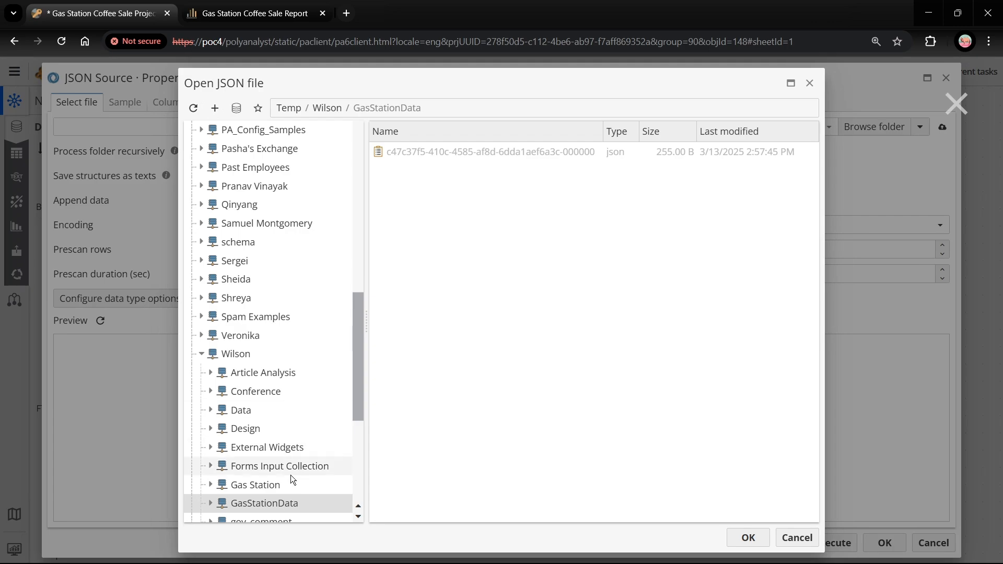
left_click(276, 500)
left_click(468, 157)
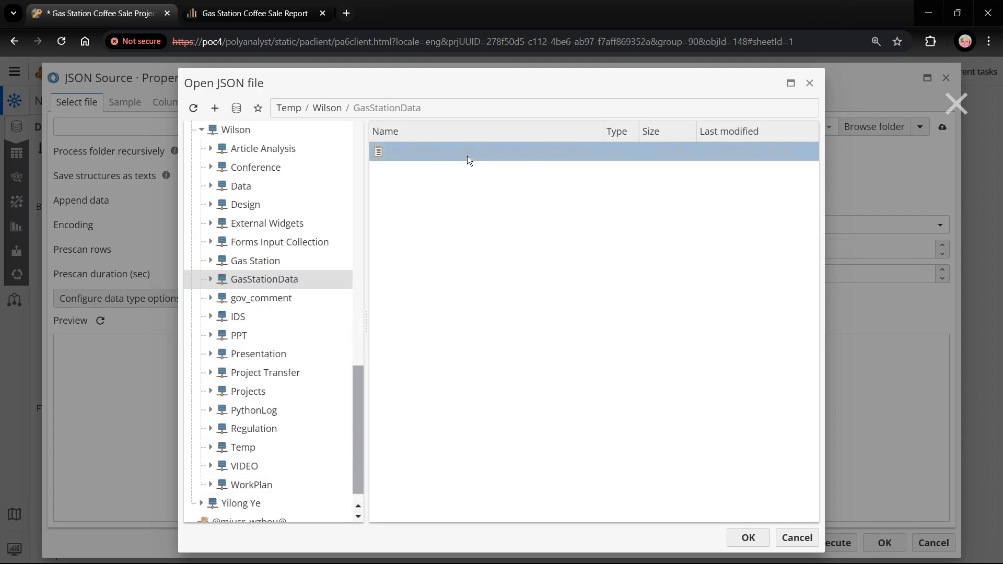
left_click(740, 532)
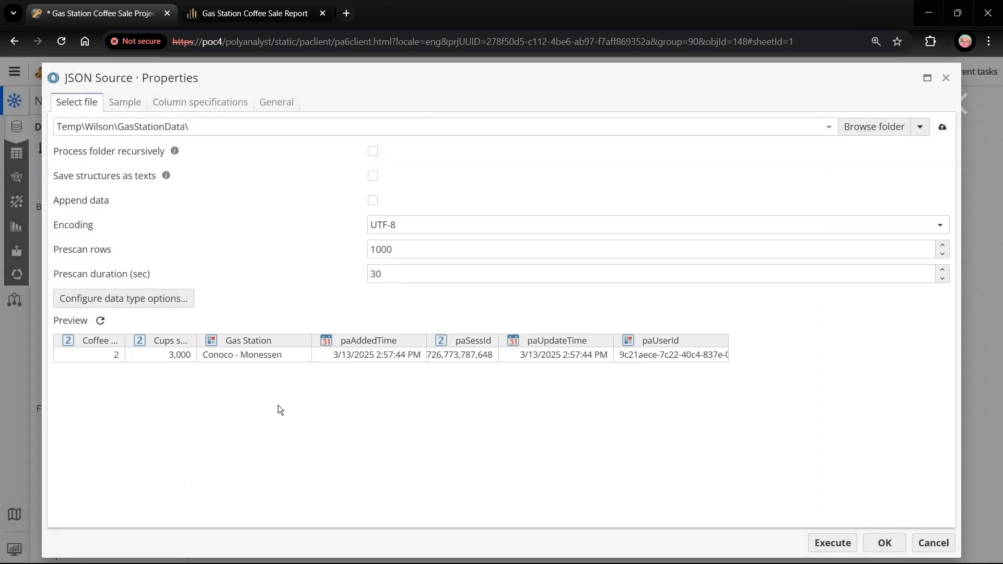
Step: Widen the two PLAN columns in the preview to show their full names and execute the JSON Source node
left_click_drag(127, 339, 228, 340)
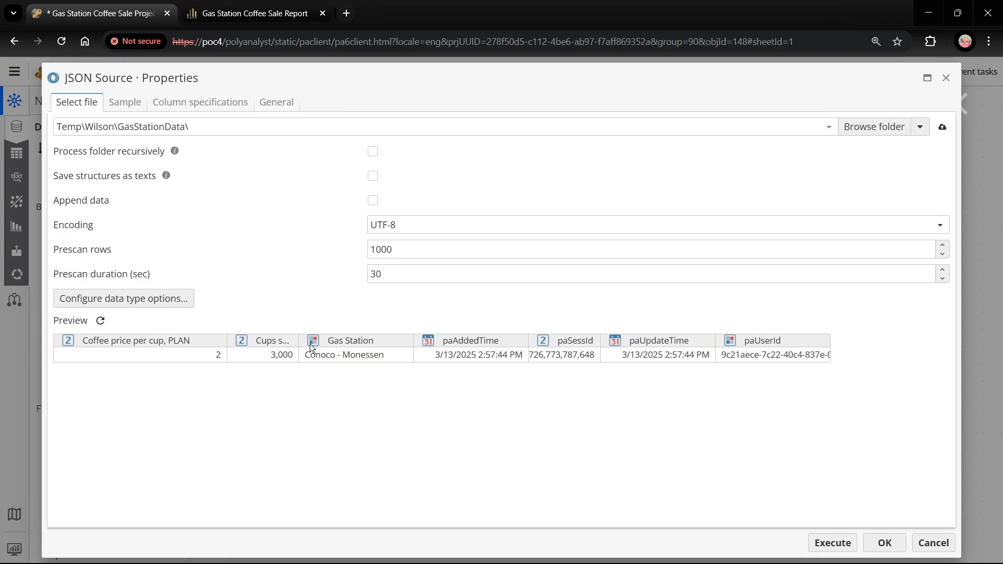
left_click_drag(298, 342, 428, 343)
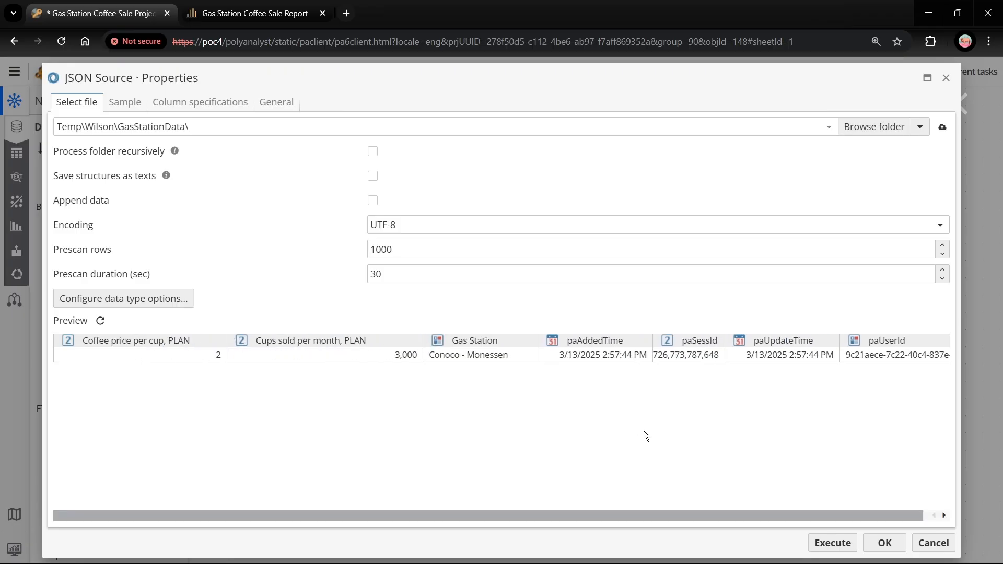
left_click(835, 541)
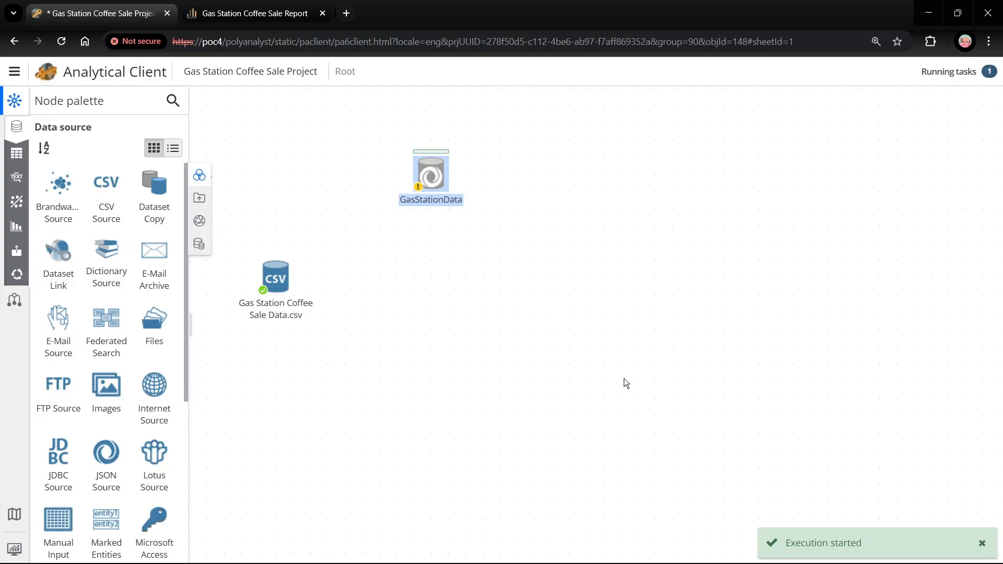
Step: Add a Join node with Gas Station Coffee Sale Data.csv as its left input and GasStationData as its right input
left_click_drag(308, 276, 396, 278)
key("Return")
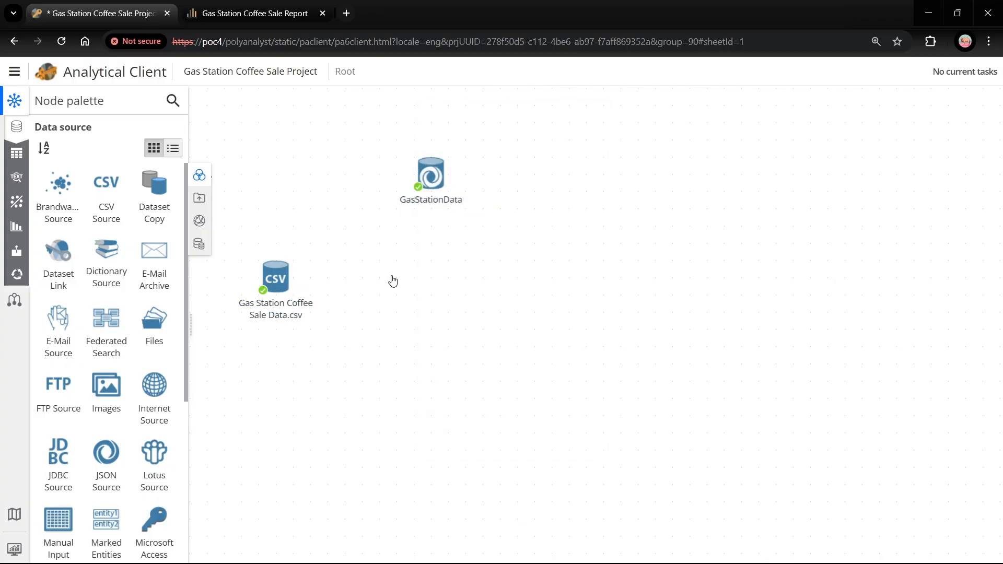
left_click(356, 341)
left_click_drag(395, 285, 429, 287)
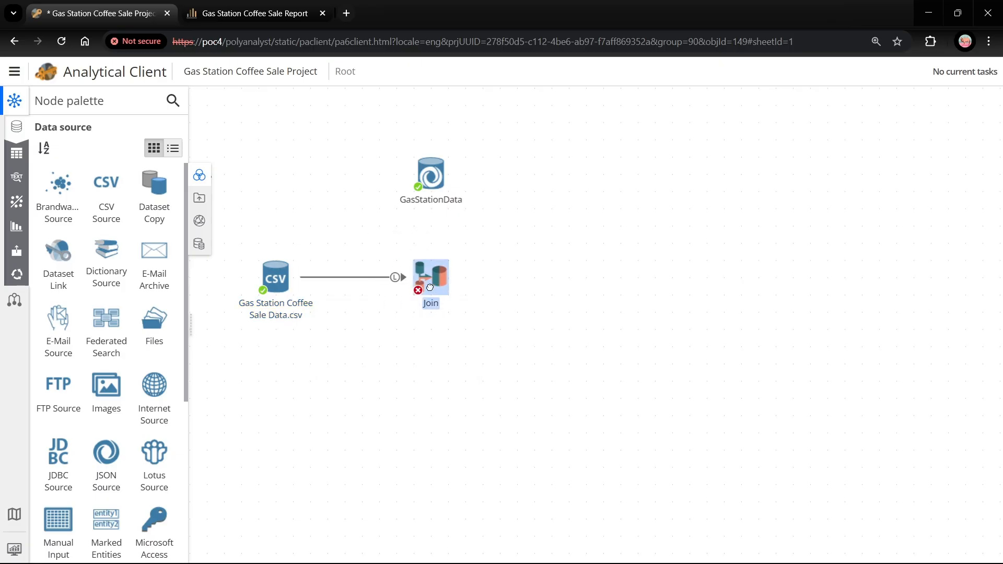
left_click_drag(459, 173, 443, 281)
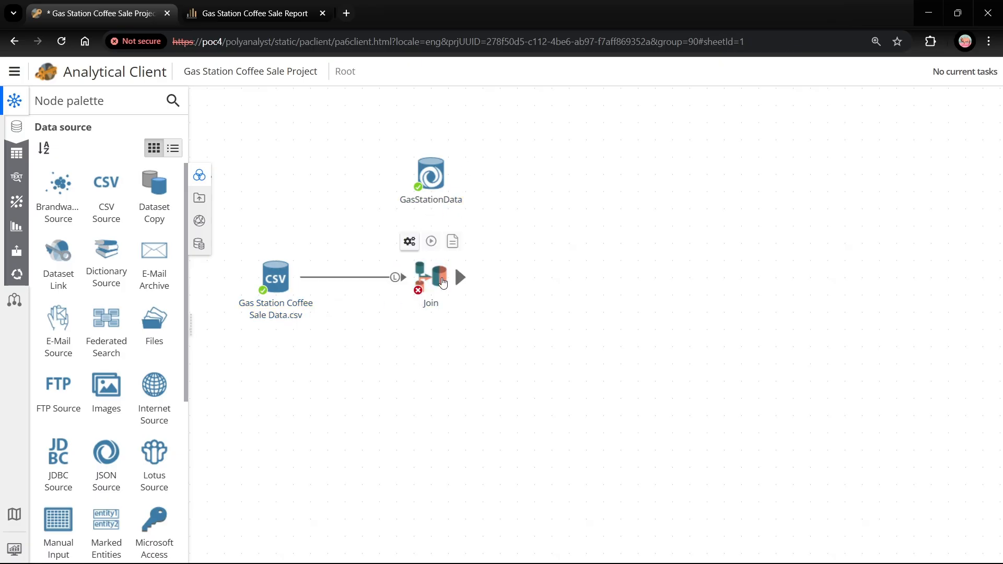
Step: Configure the Join node to match on the Gas Station key pair with a Left outer join
right_click(443, 282)
left_click(479, 285)
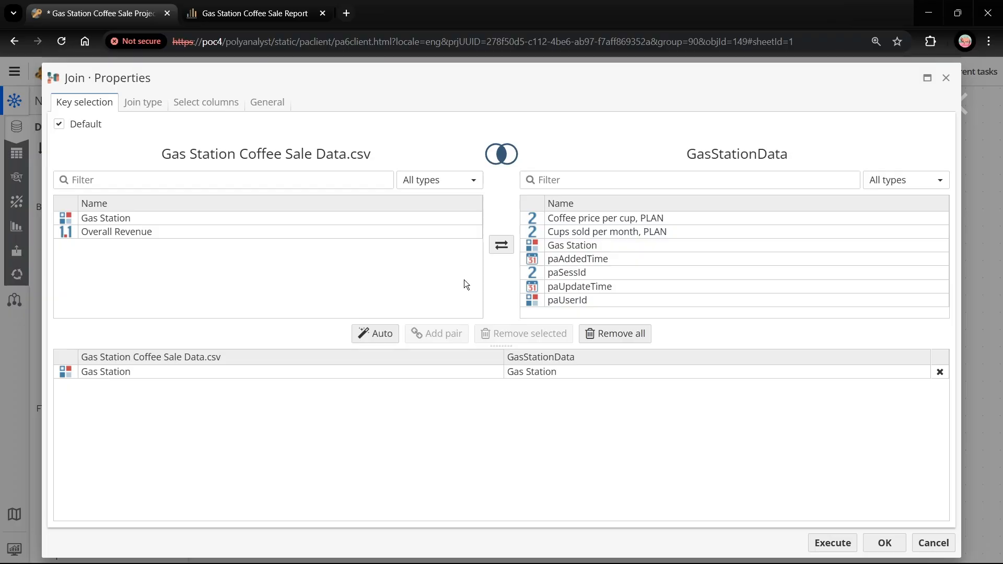
left_click(247, 376)
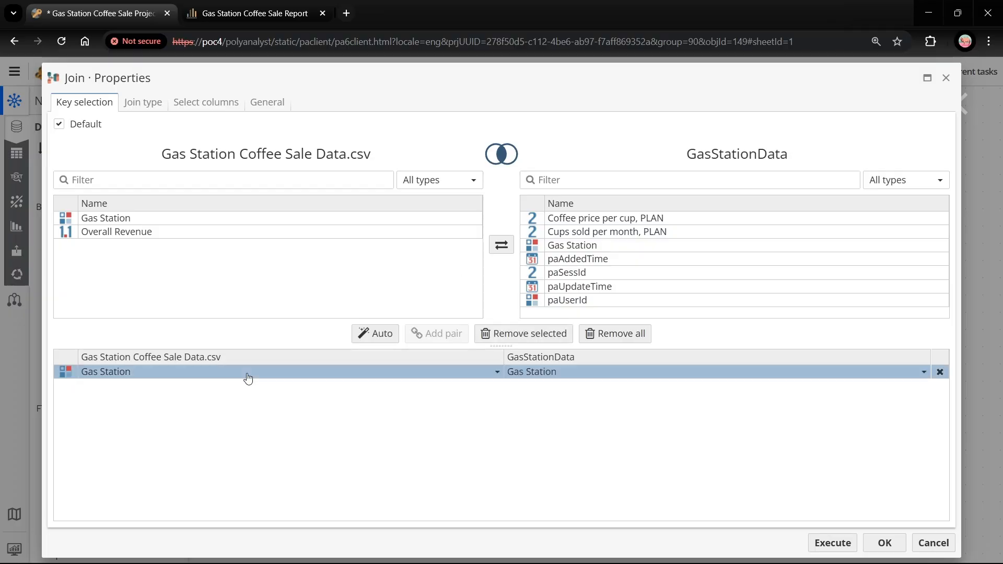
left_click(148, 107)
left_click(116, 166)
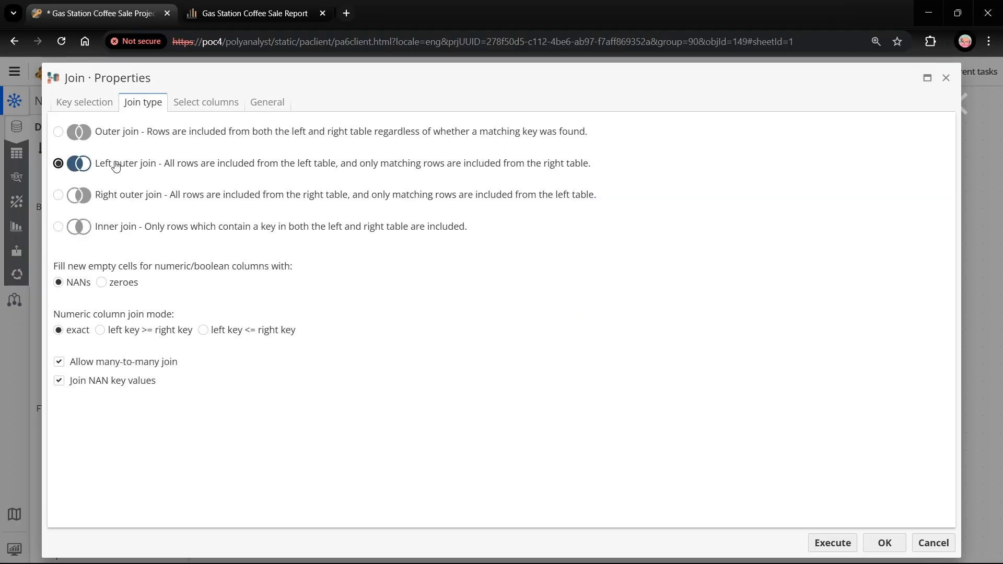
Step: Exclude GasStationData's Gas Station, paAddedTime, paSessId, paUpdateTime and paUserId columns from the join and execute it
left_click(221, 104)
left_click(112, 243)
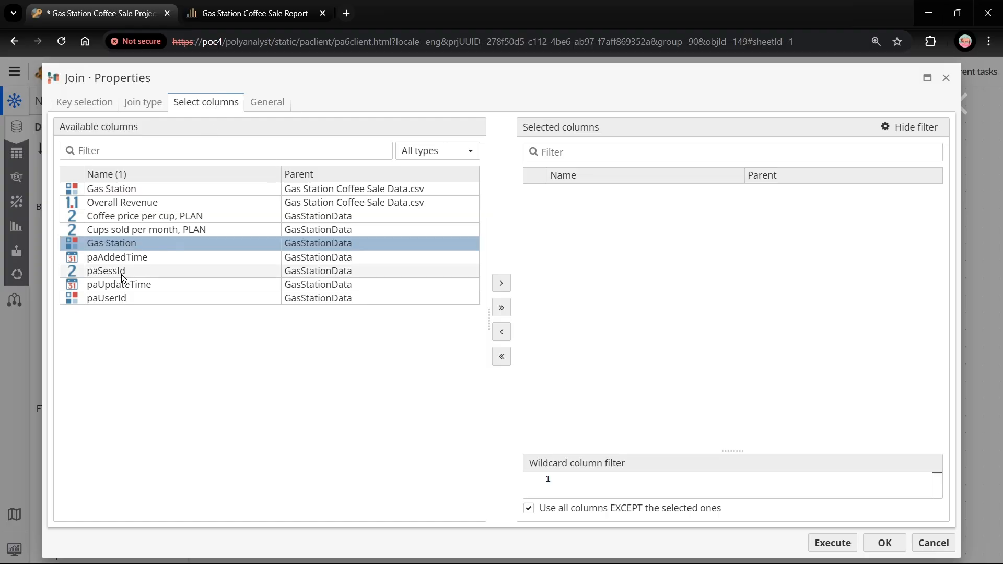
left_click(112, 300, "shift")
left_click(502, 283)
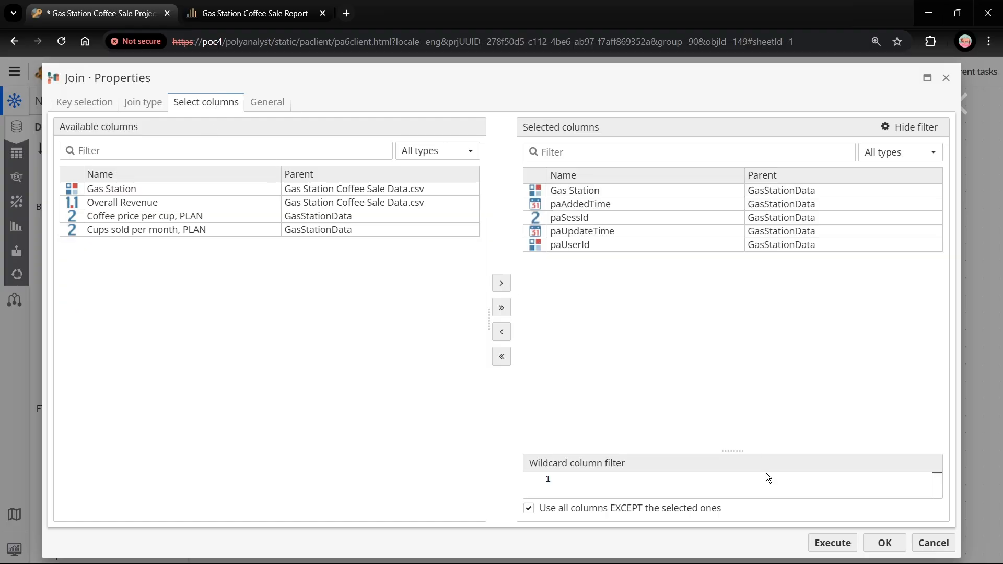
left_click(820, 542)
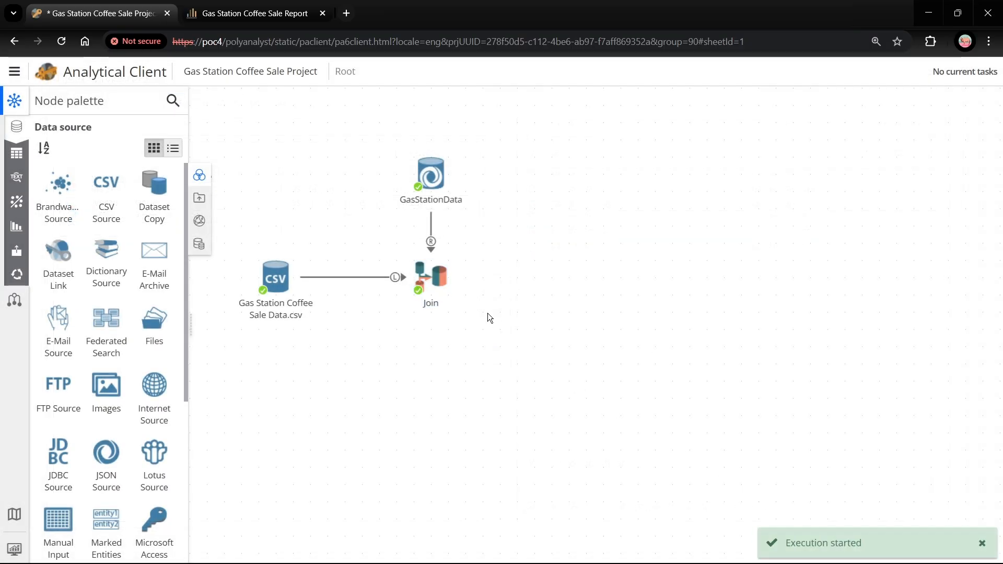
Step: Add a Derive node connected to the Join node's output and open its properties
left_click_drag(459, 275, 541, 281)
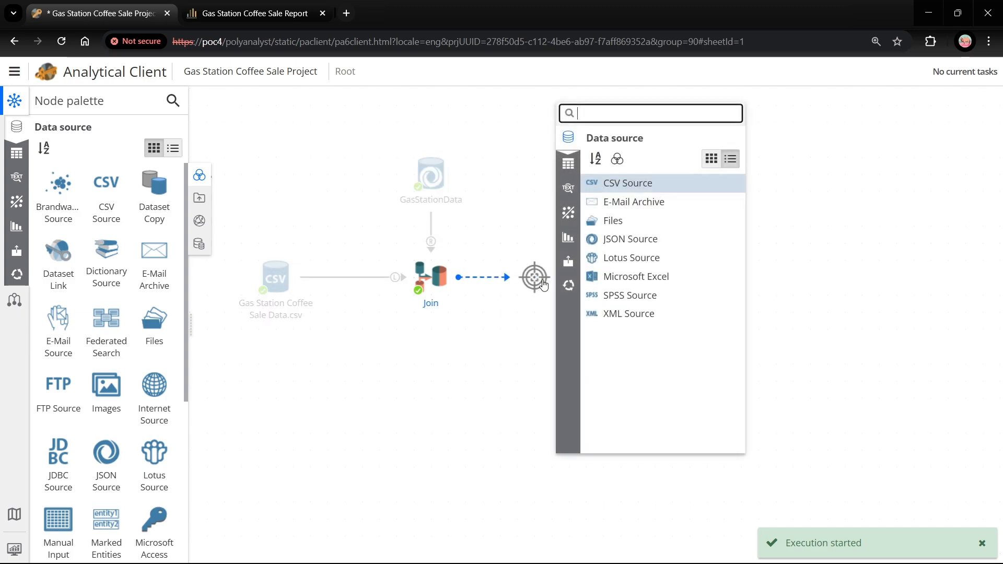
type("deri")
key("Return")
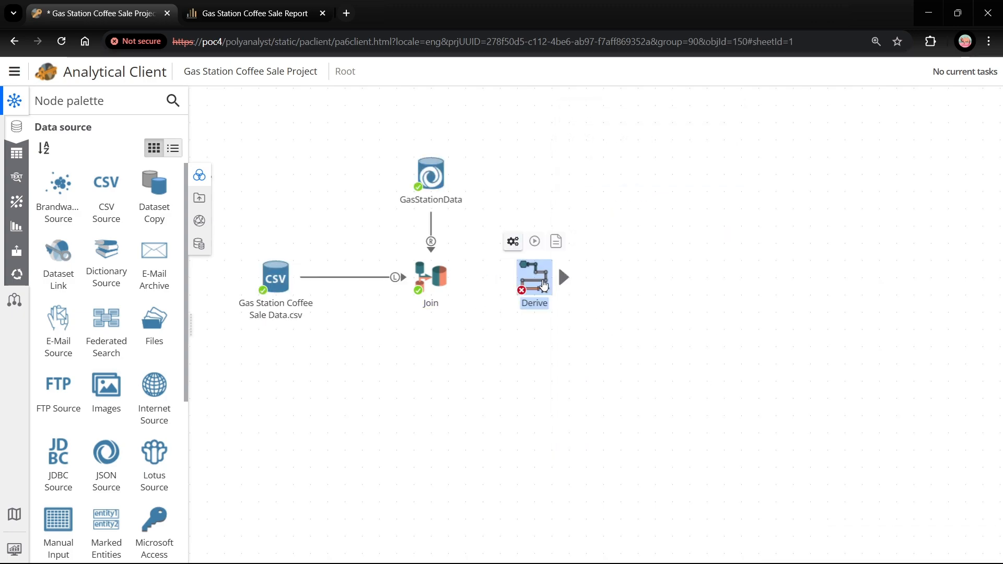
right_click(542, 280)
left_click(575, 271)
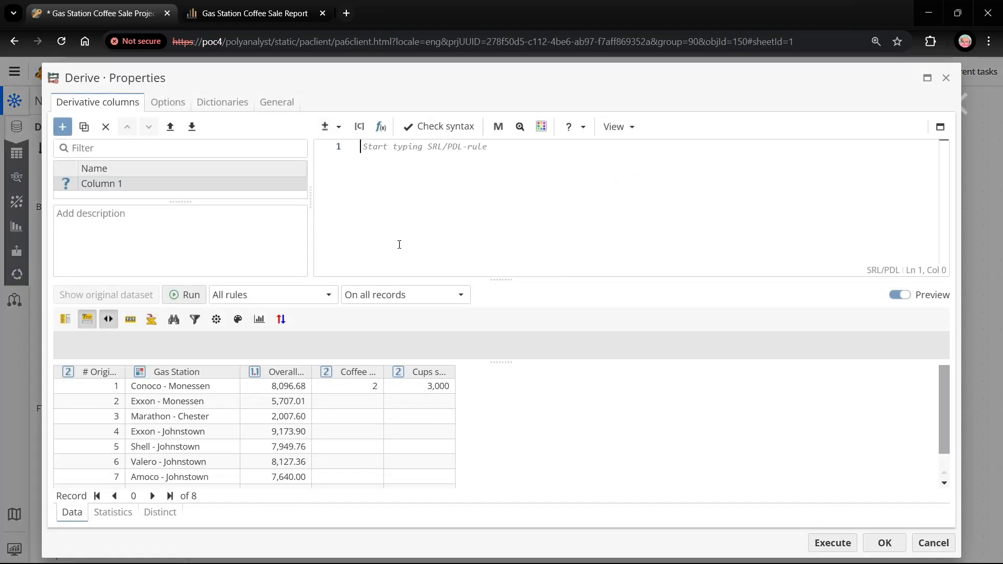
Step: Widen the two PLAN columns in the Derive preview and name the derived column Planned Revenue
double_click(383, 368)
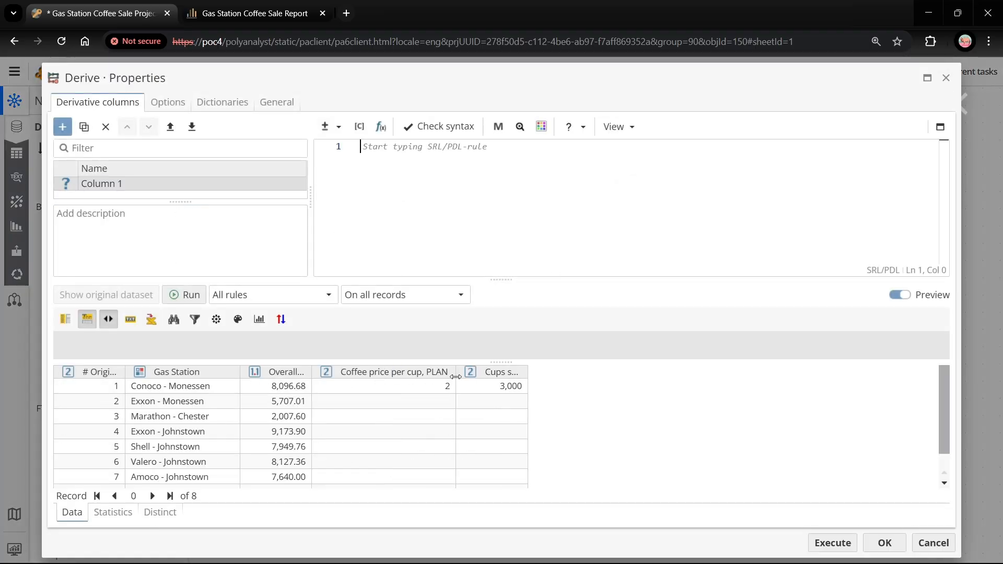
left_click(531, 373)
left_click_drag(533, 373, 624, 384)
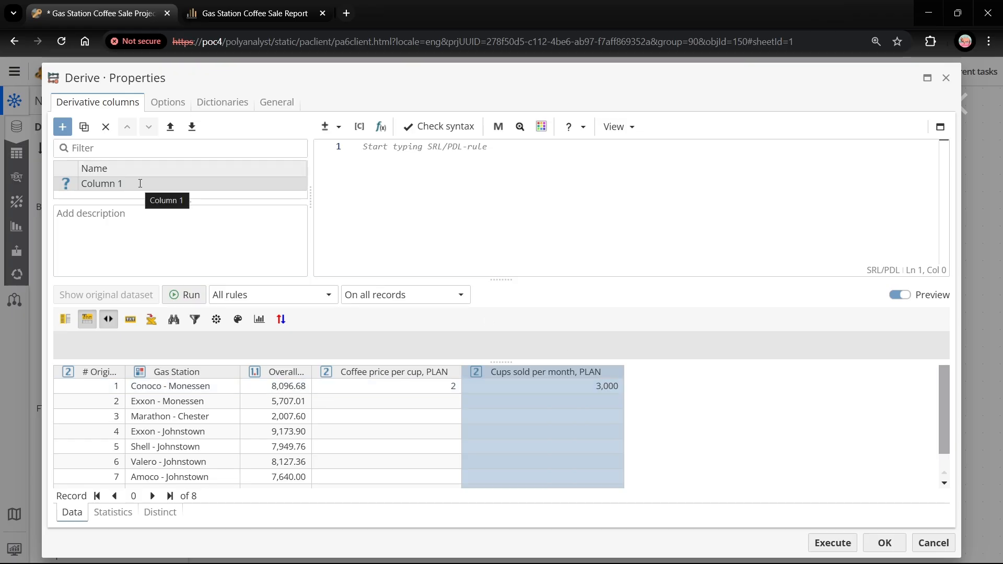
double_click(140, 184)
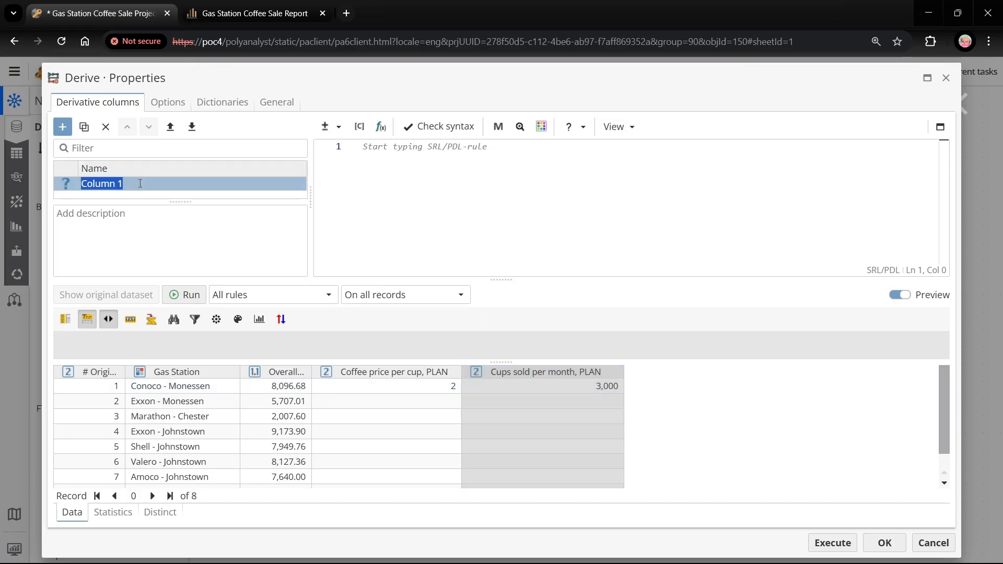
type("Planned Revenue")
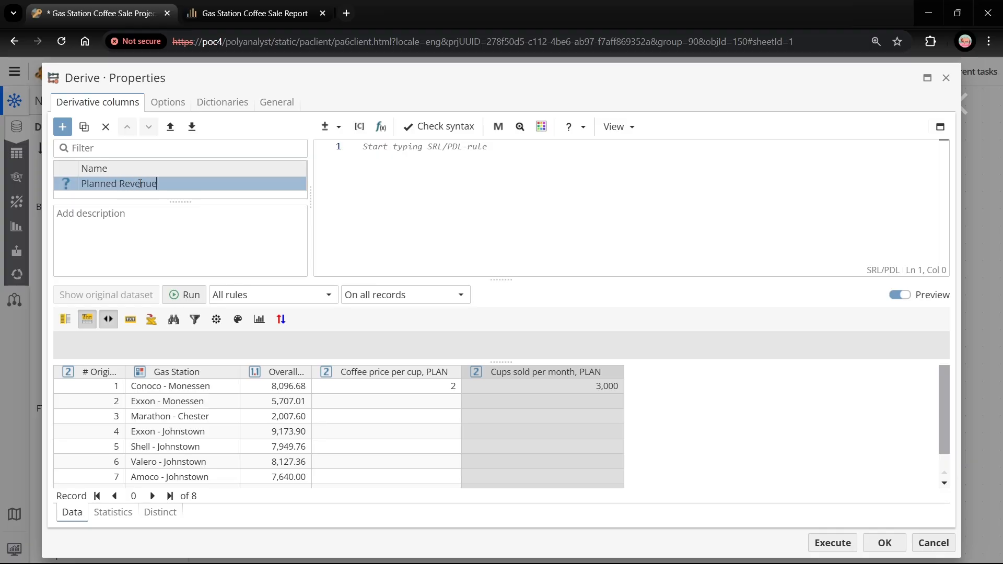
Step: Define Planned Revenue as [Coffee price per cup, PLAN]*[Cups sold per month, PLAN] and execute the Derive node
left_click(392, 158)
type("[")
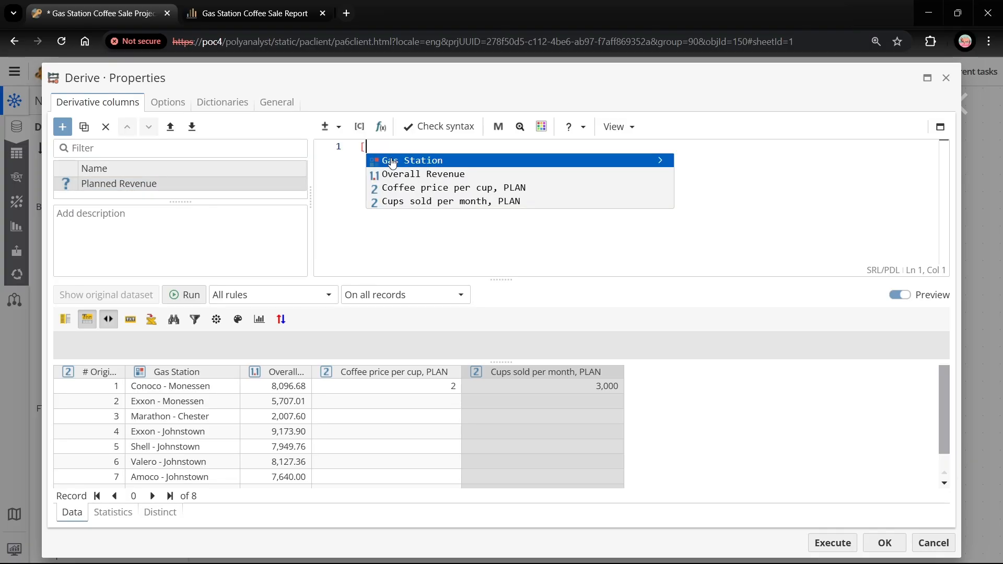
left_click(397, 187)
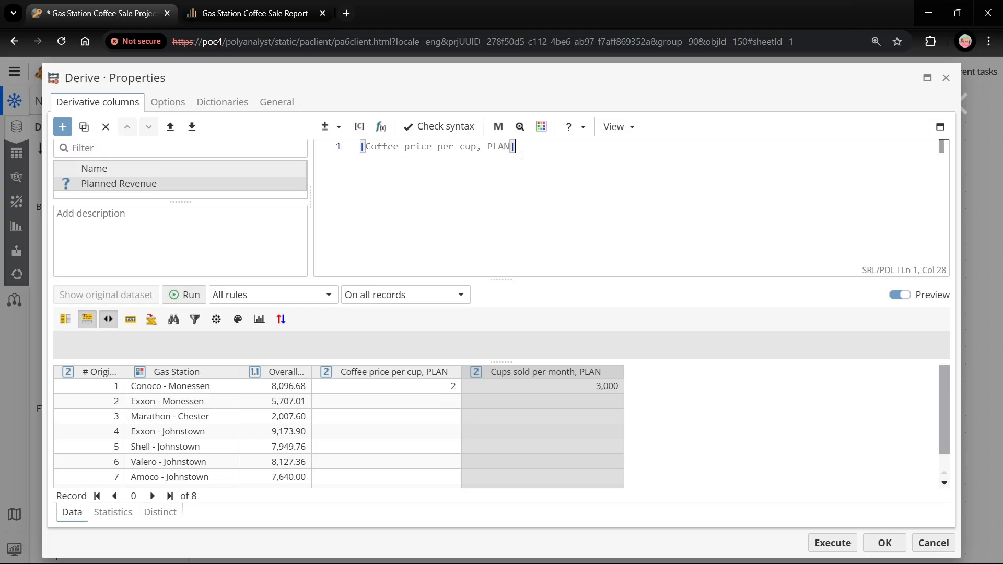
type("*[")
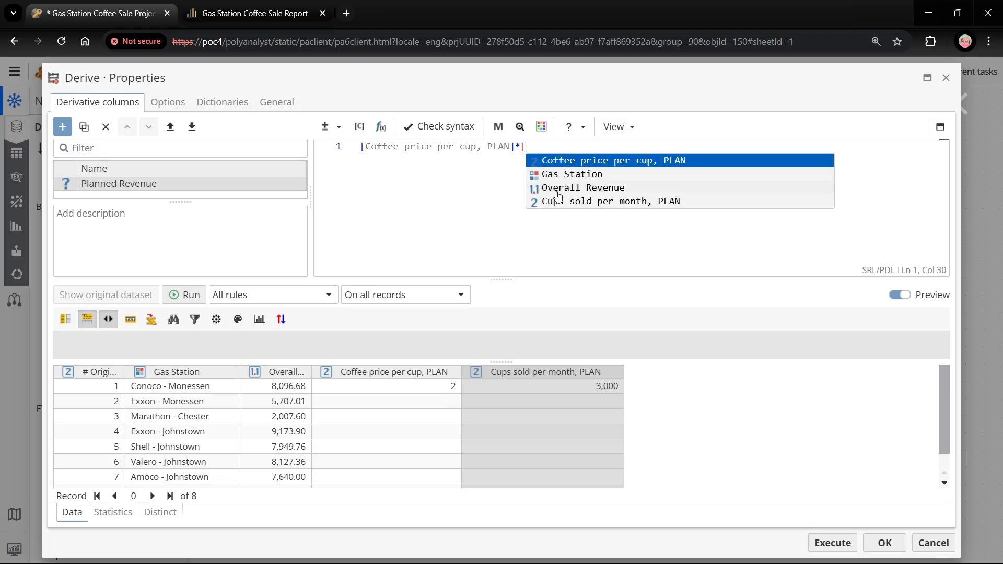
left_click(569, 201)
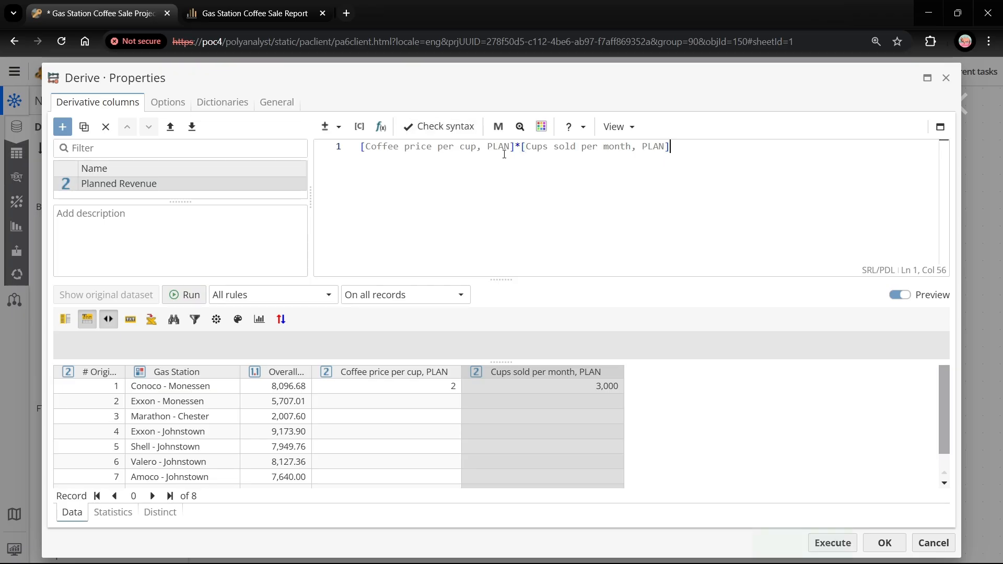
left_click(990, 543)
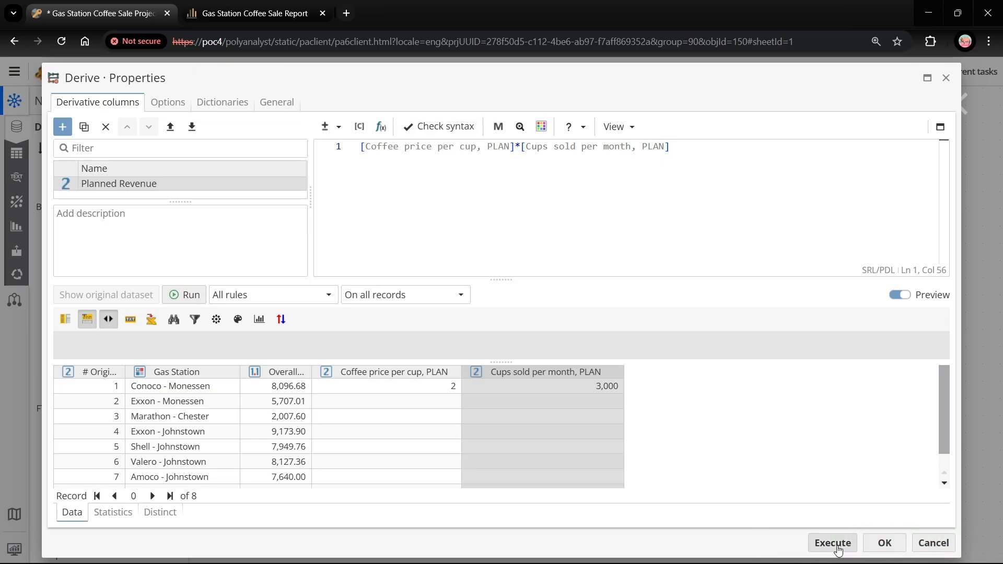
left_click(836, 543)
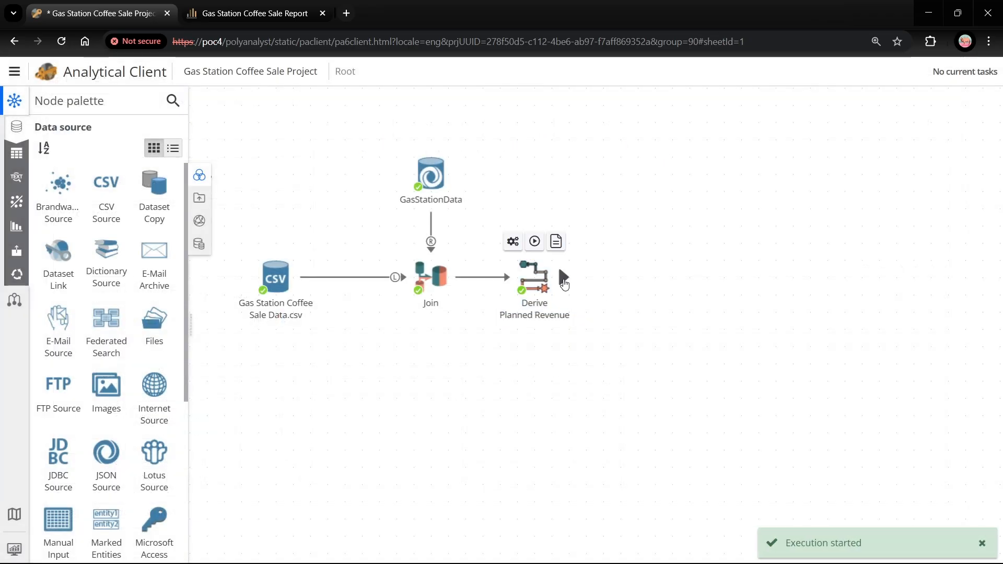
Step: Add an Aggregation Chart node connected to the Derive node's output and open it
left_click_drag(560, 277, 634, 284)
type("agg")
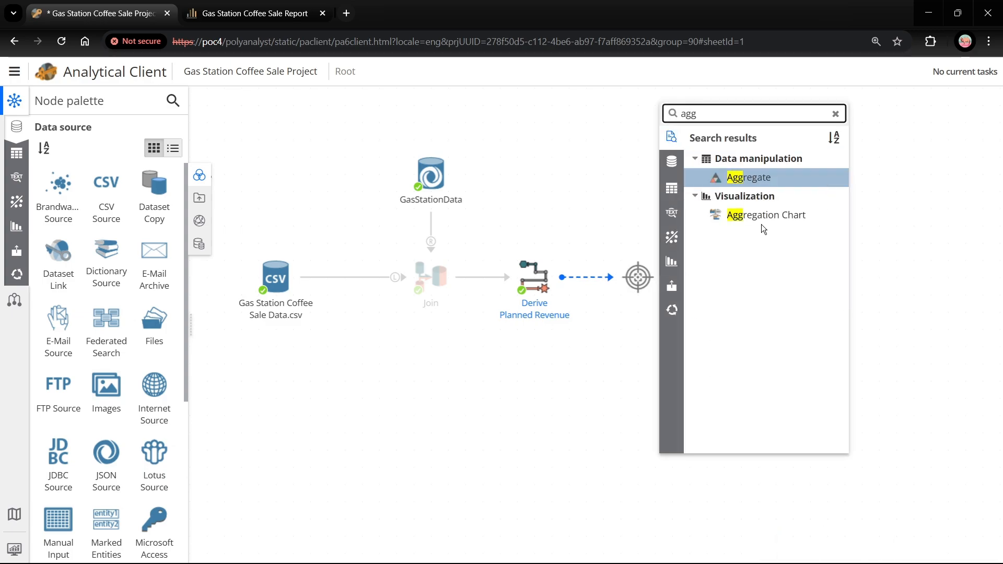
left_click(762, 222)
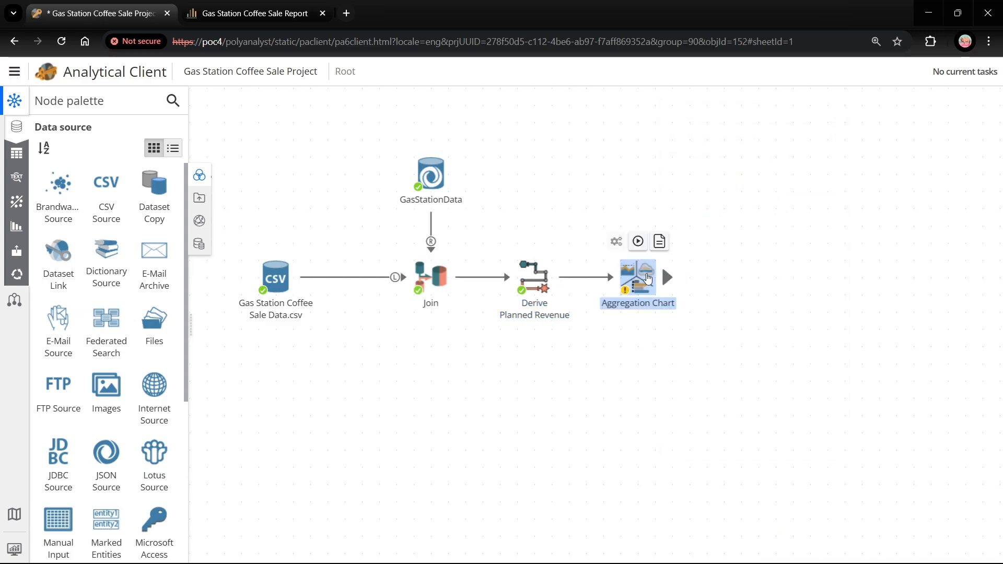
double_click(642, 279)
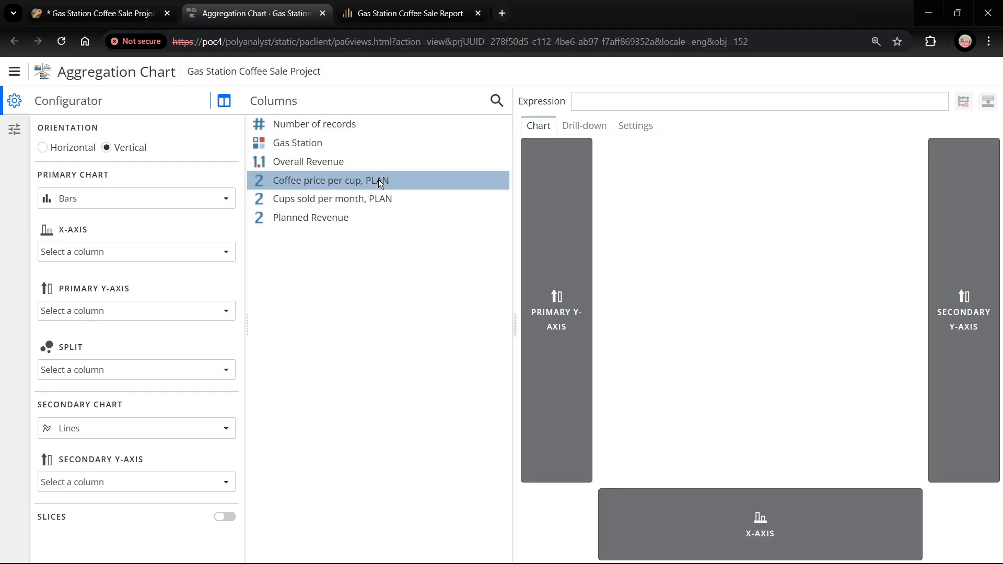
Step: Assign Gas Station to the chart's X-axis and Overall Revenue and Planned Revenue to its primary Y-axis
left_click_drag(294, 147, 127, 253)
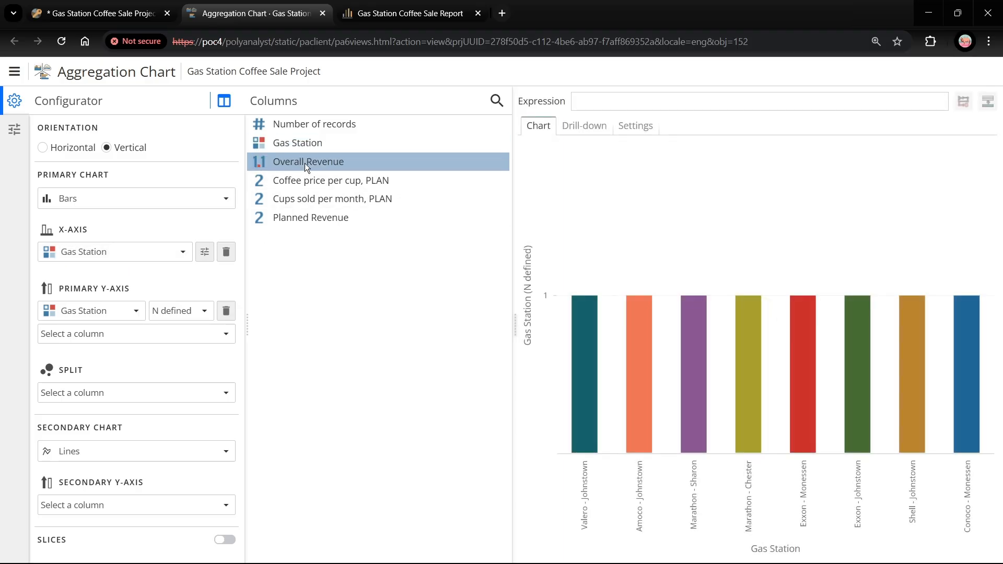
left_click_drag(305, 163, 114, 319)
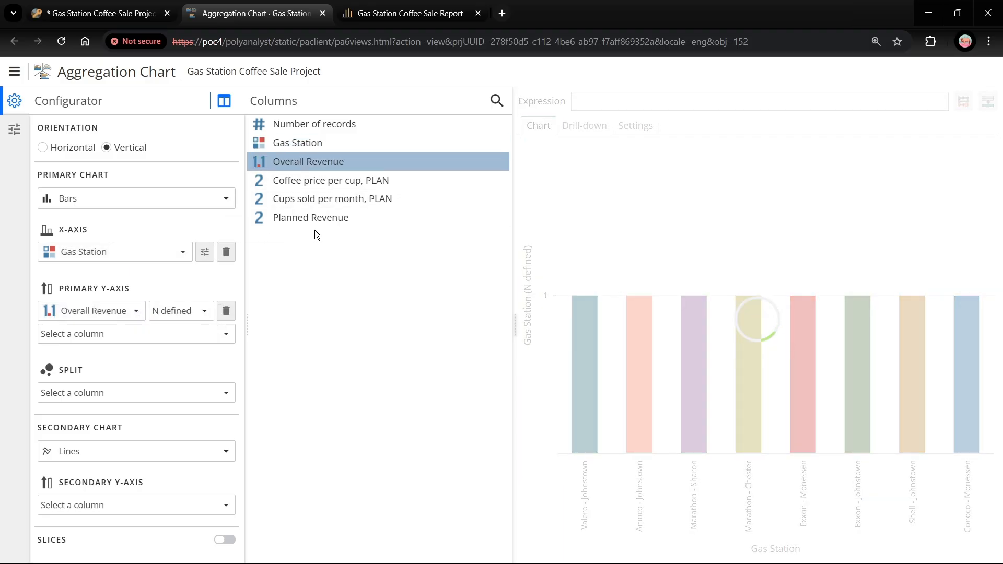
left_click_drag(322, 220, 117, 333)
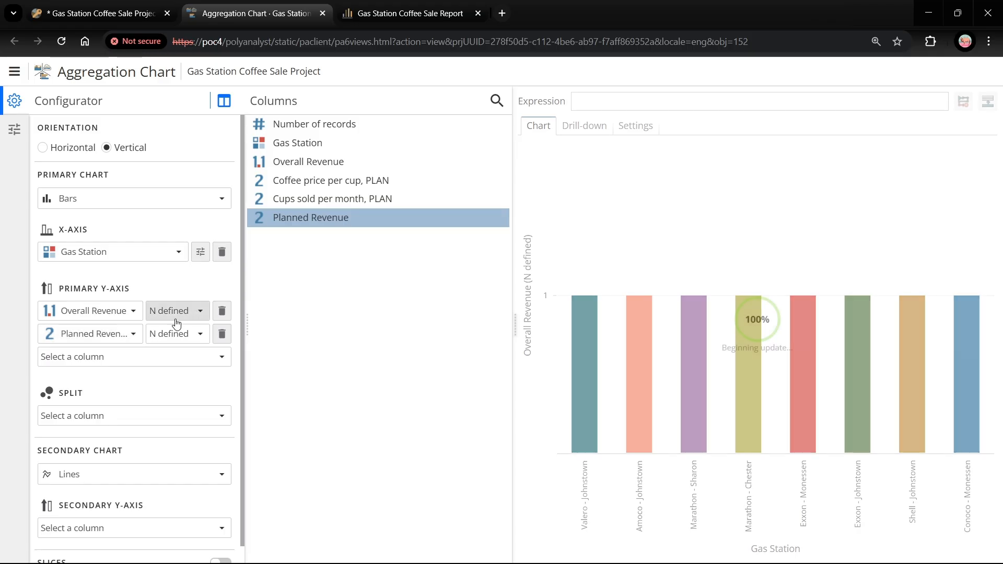
Step: Aggregate both Overall Revenue and Planned Revenue by Sum, widen the chart area and close the chart view
left_click(176, 311)
left_click(163, 448)
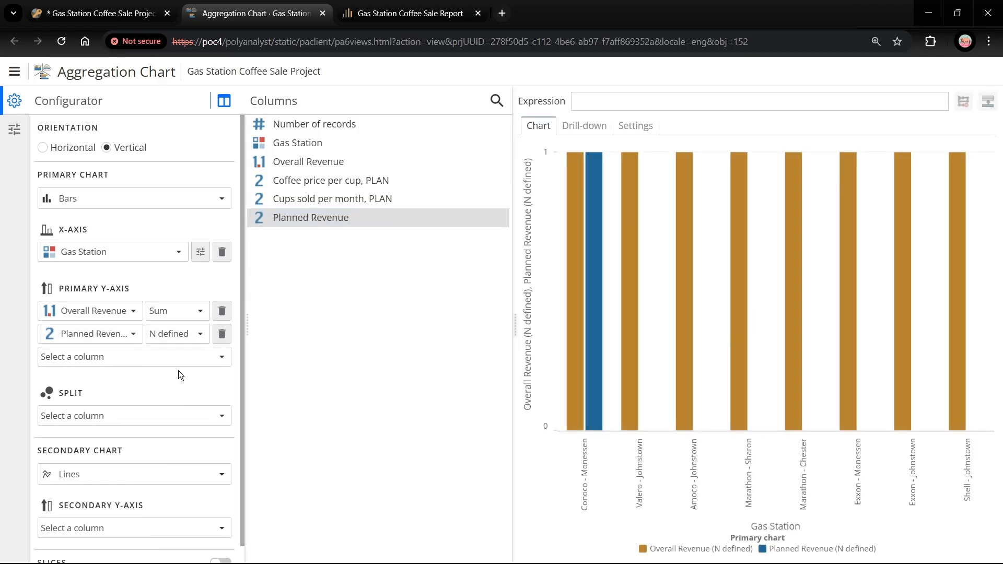
left_click(176, 334)
left_click(169, 472)
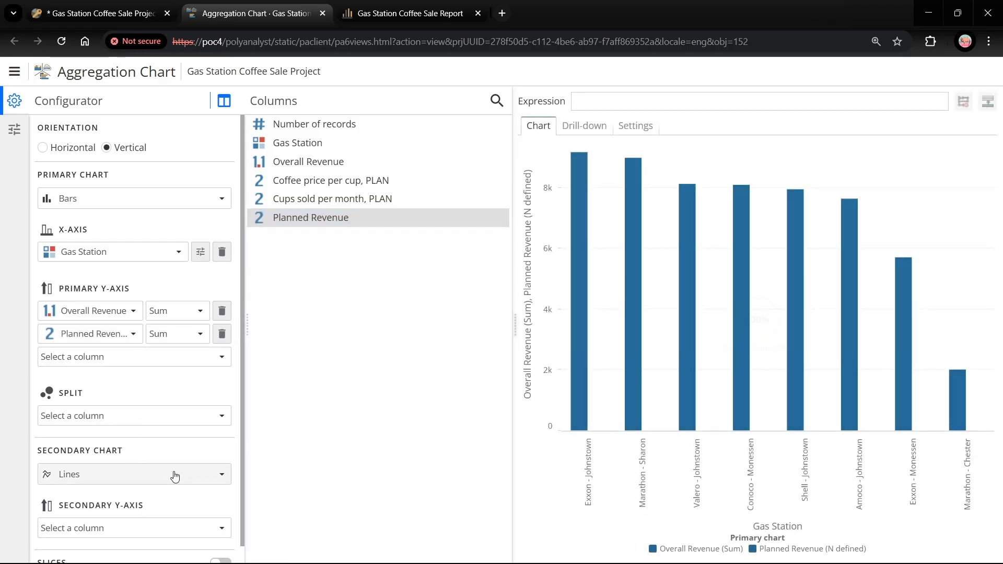
left_click_drag(513, 324, 476, 324)
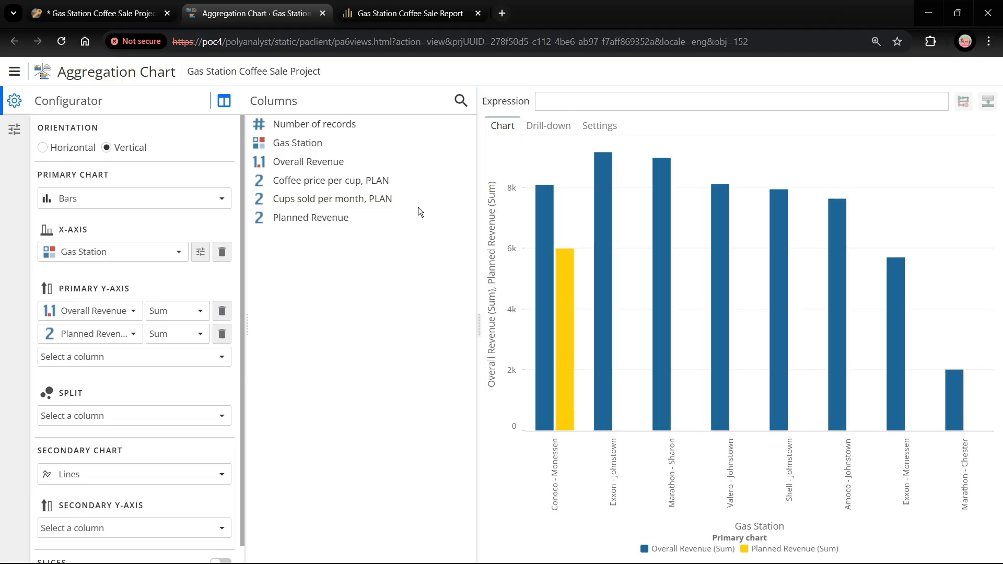
left_click(323, 14)
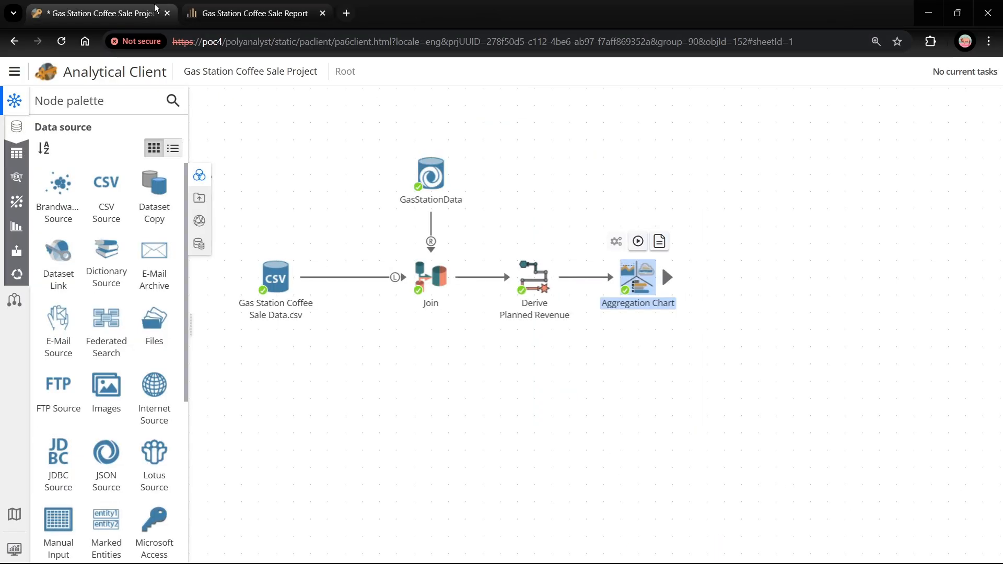
Step: Add the Derive Planned Revenue and Aggregation Chart nodes to the Gas Station Coffee Sale Report
right_click(548, 312)
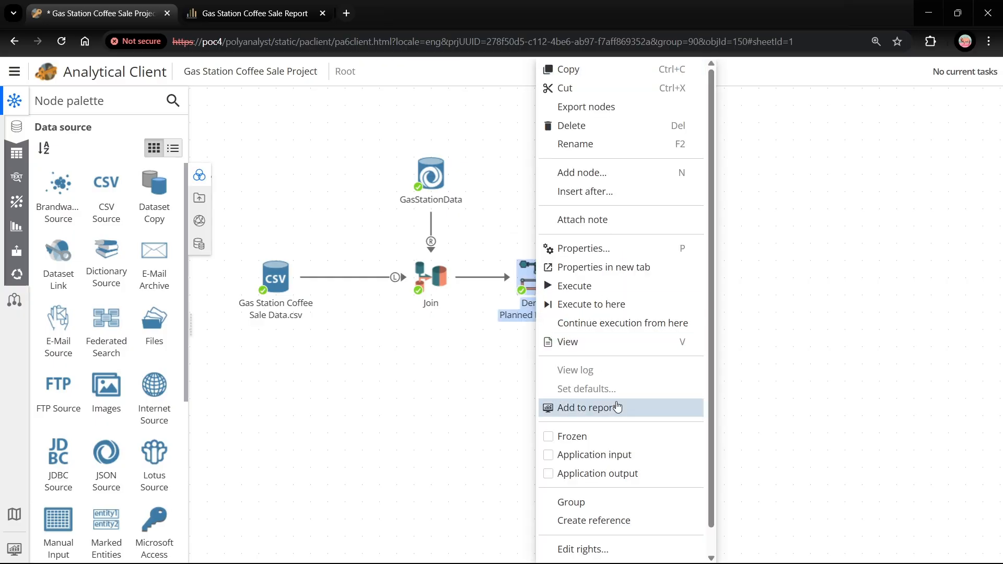
left_click(614, 404)
left_click(643, 286)
right_click(644, 290)
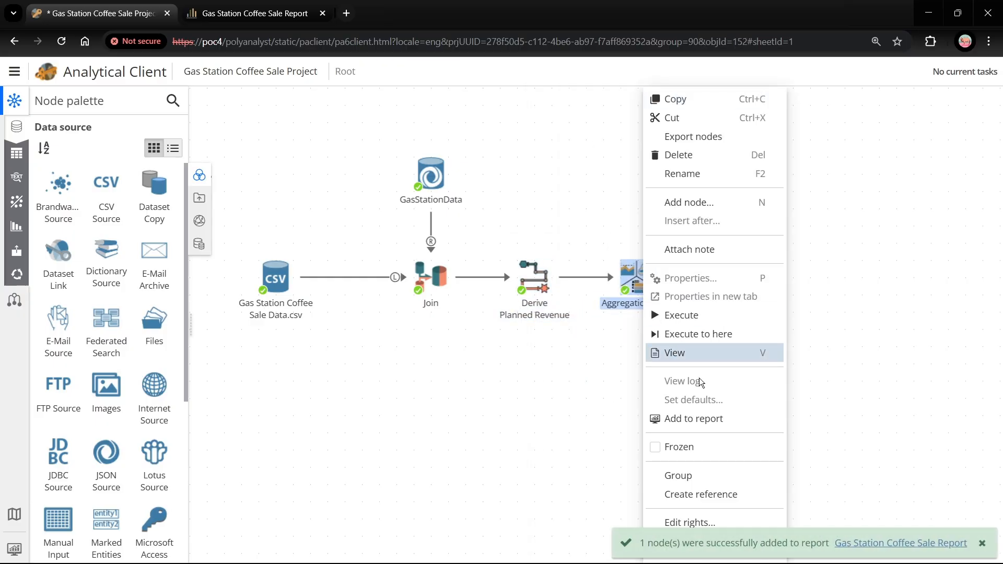
left_click(705, 418)
left_click(672, 368)
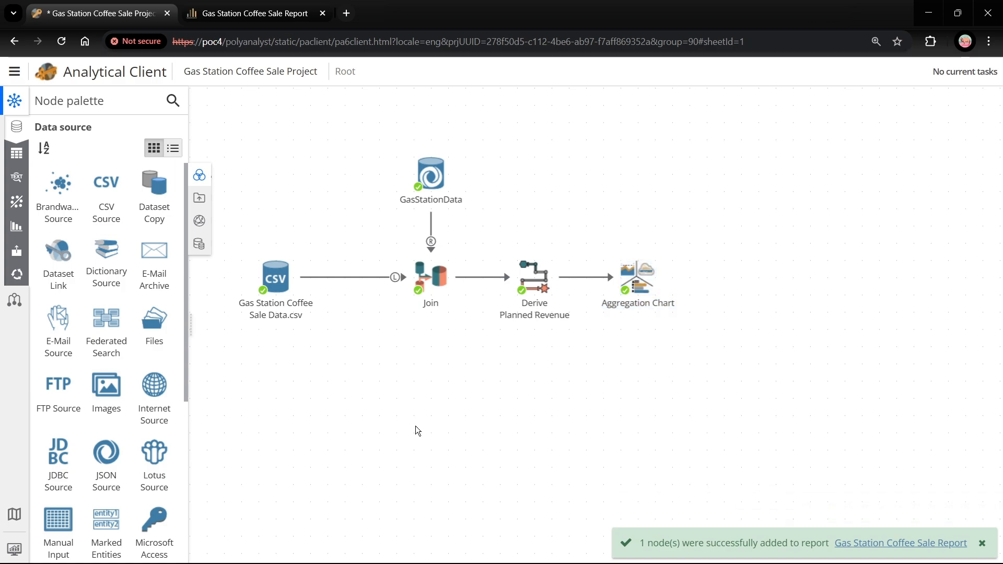
Step: Open the Gas Station Coffee Sale Report for editing and place the Aggregation Chart beside the input form
left_click(12, 549)
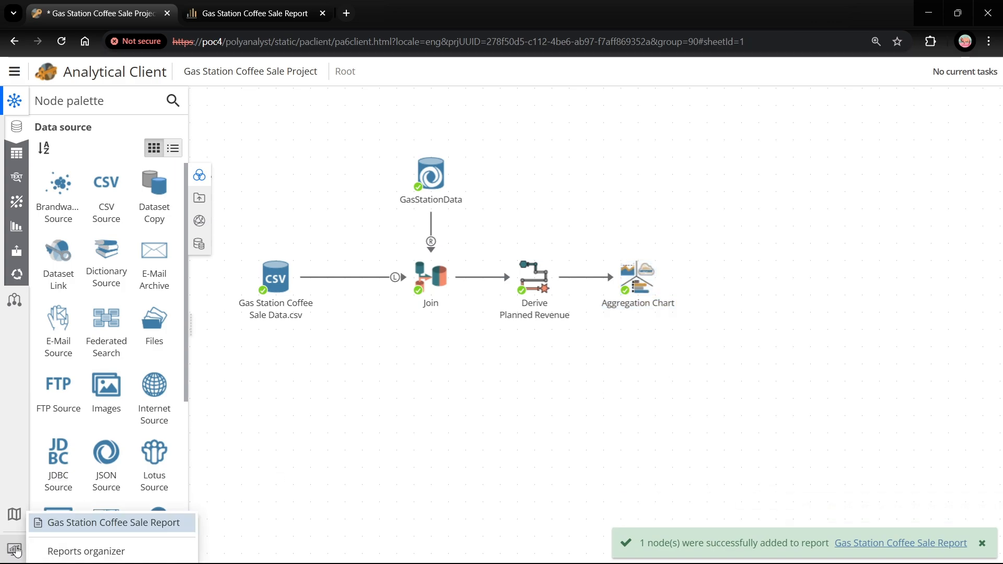
left_click(114, 523)
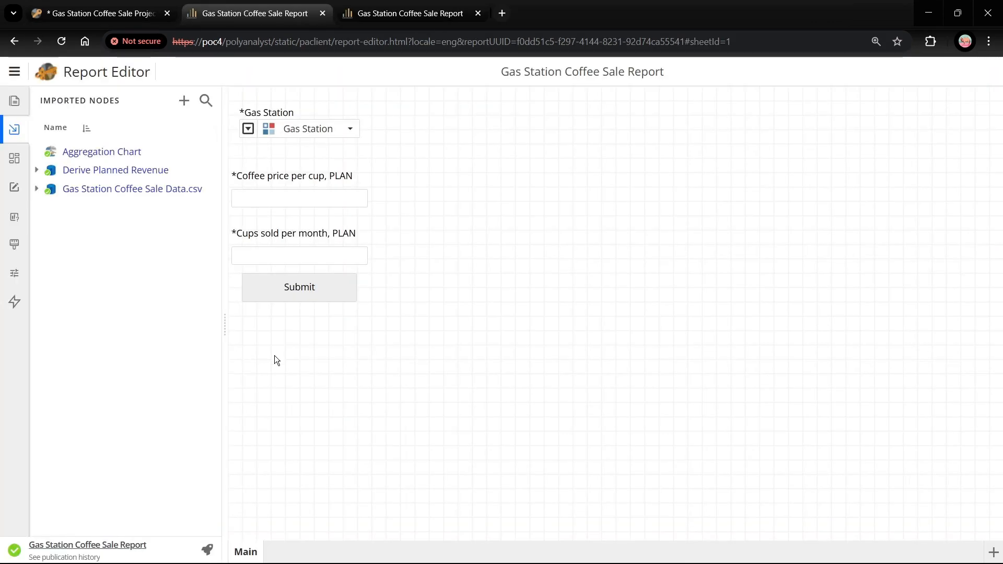
left_click_drag(125, 153, 381, 109)
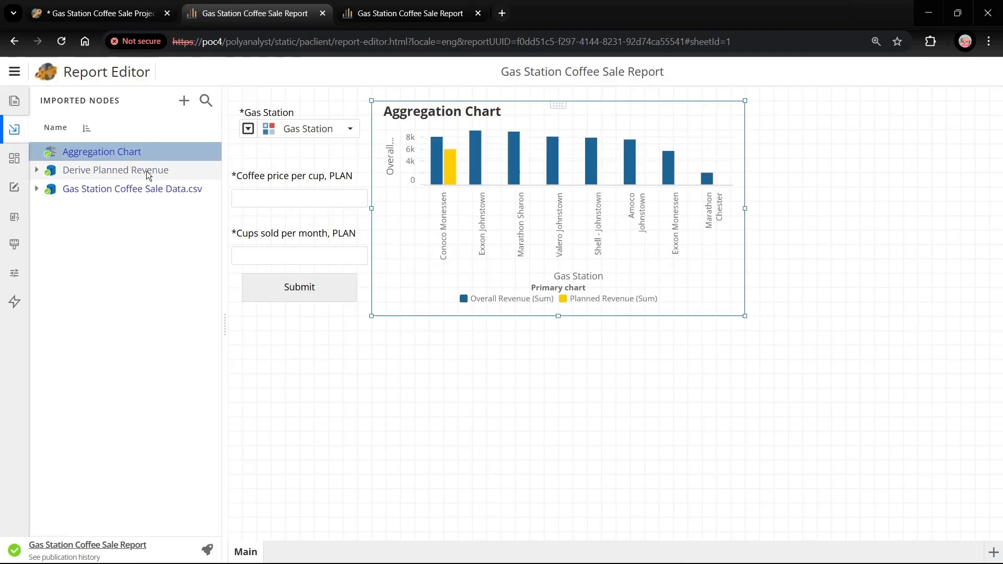
Step: Place Derive Planned Revenue as a Table widget below the form, widen it to the chart's outer edge and reduce its height
left_click_drag(147, 171, 236, 329)
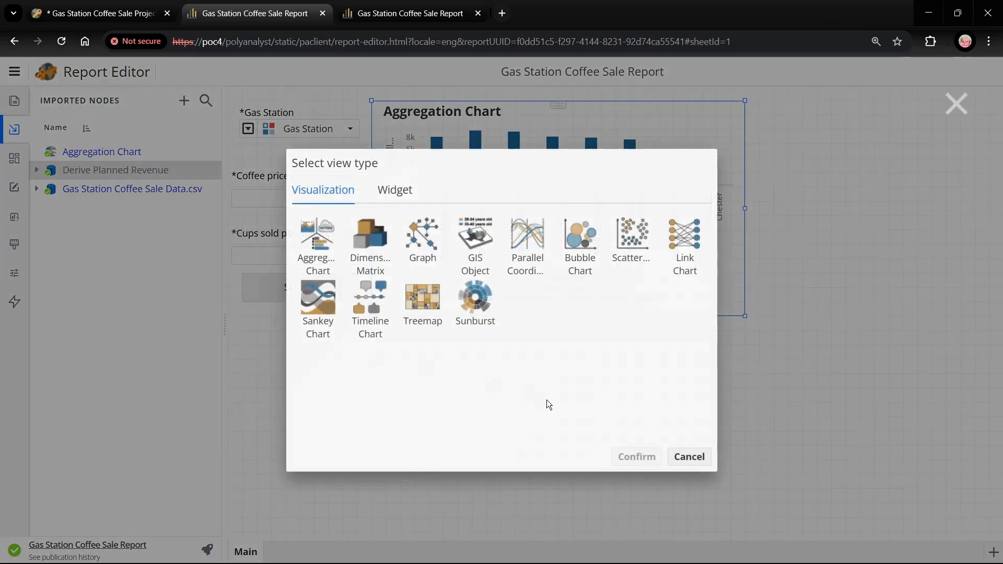
left_click(390, 196)
left_click(347, 230)
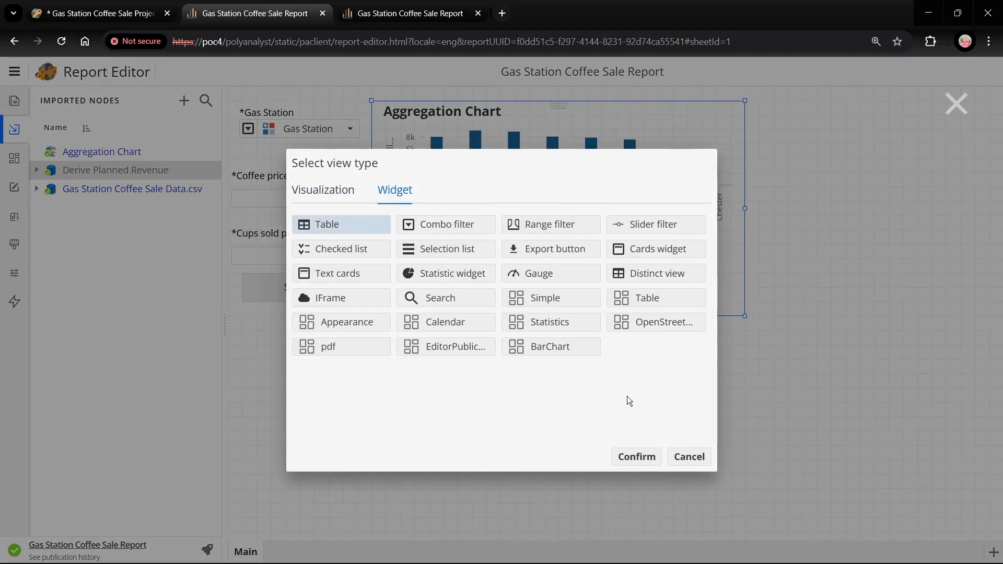
left_click(642, 456)
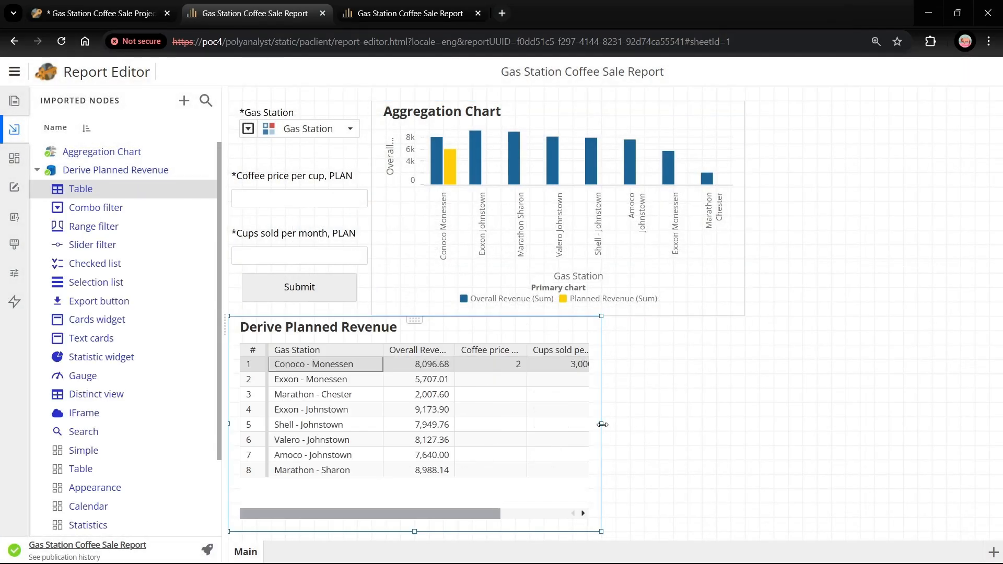
left_click_drag(602, 425, 745, 424)
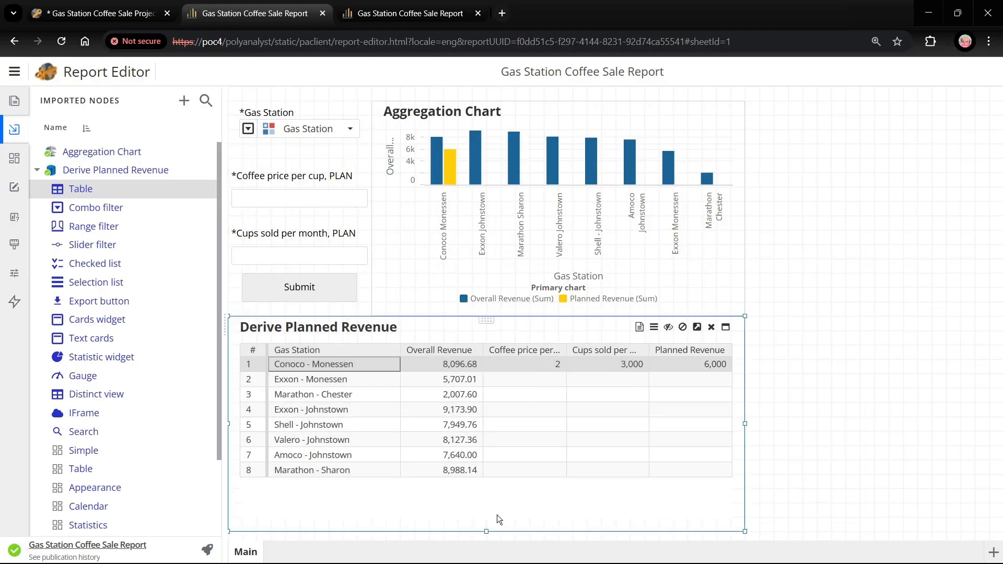
left_click_drag(487, 531, 485, 487)
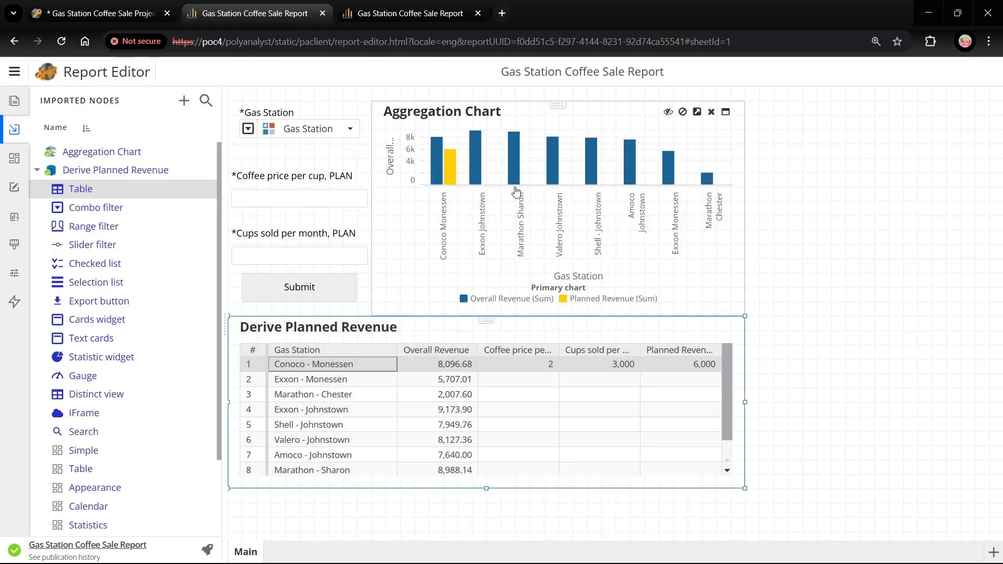
Step: Hide the Aggregation Chart's title in the report and set its orientation to horizontal
left_click(531, 120)
right_click(531, 117)
left_click(586, 248)
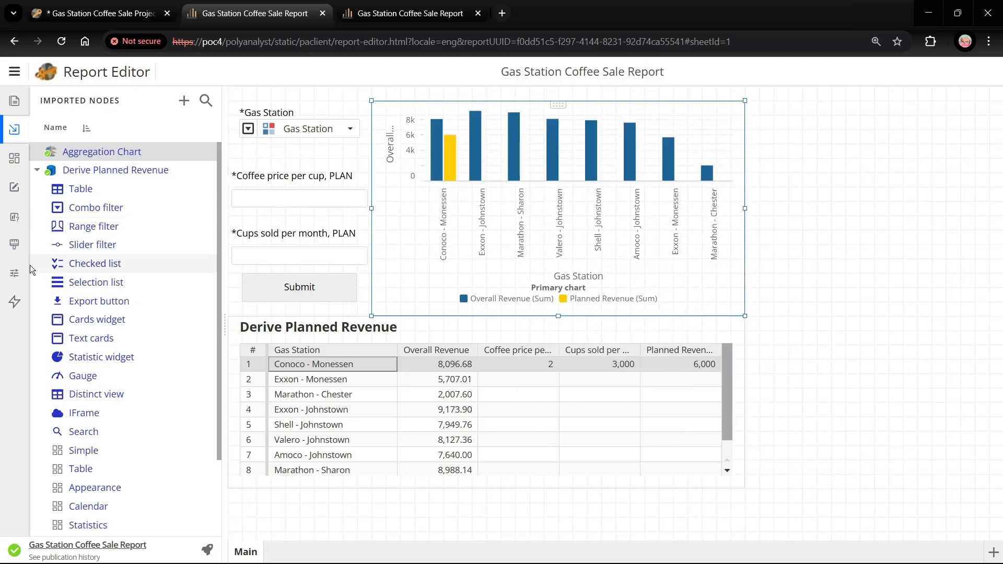
left_click(15, 268)
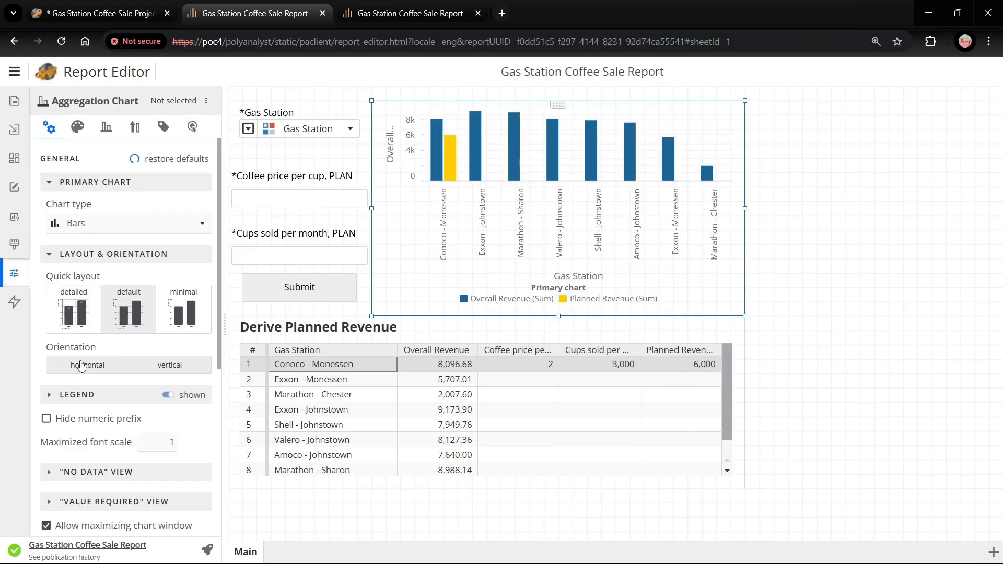
left_click(81, 366)
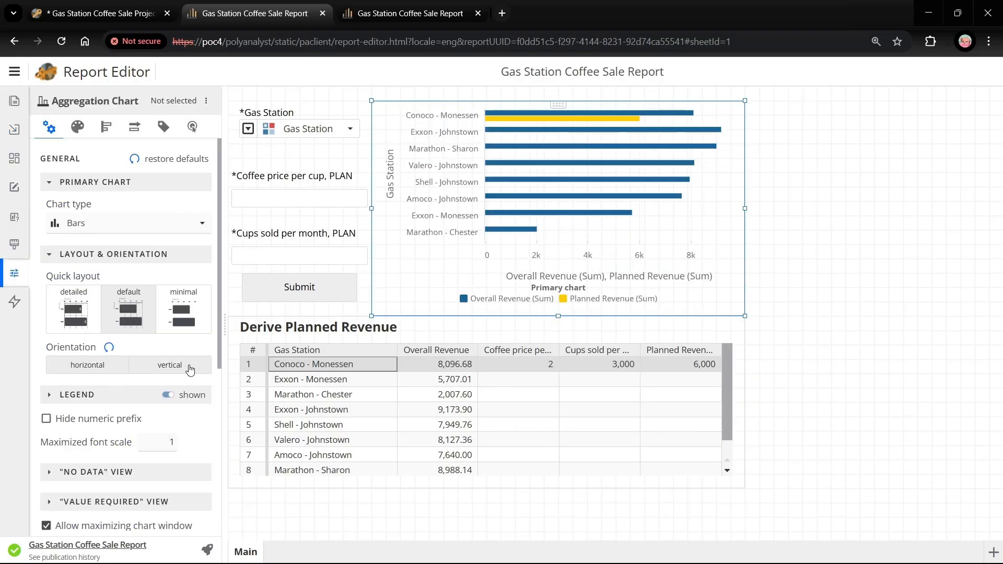
Step: Turn off the primary chart legend's title and set its item format to %column% only
scroll(190, 370, "down", 1)
left_click(134, 337)
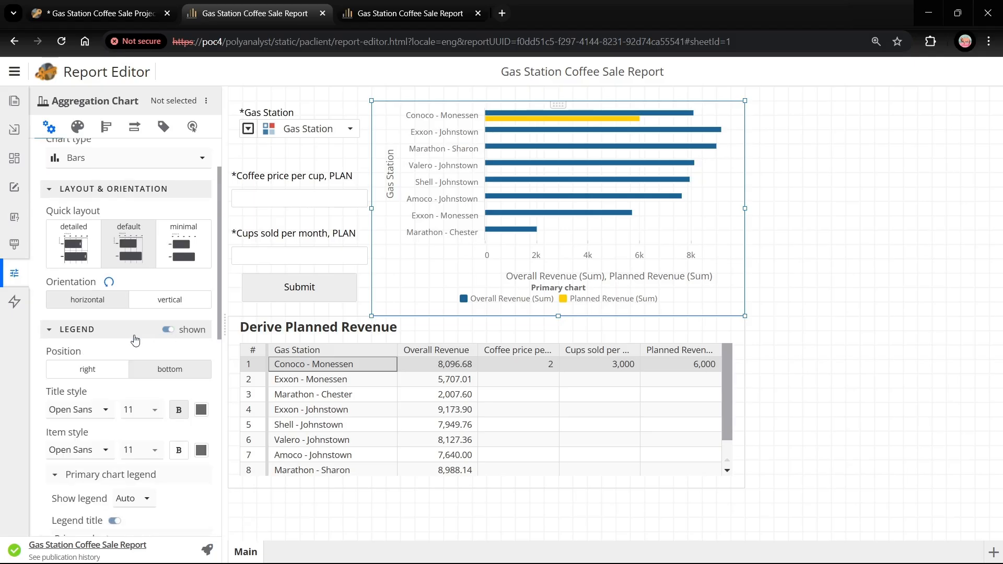
scroll(128, 371, "down", 1)
left_click(114, 456)
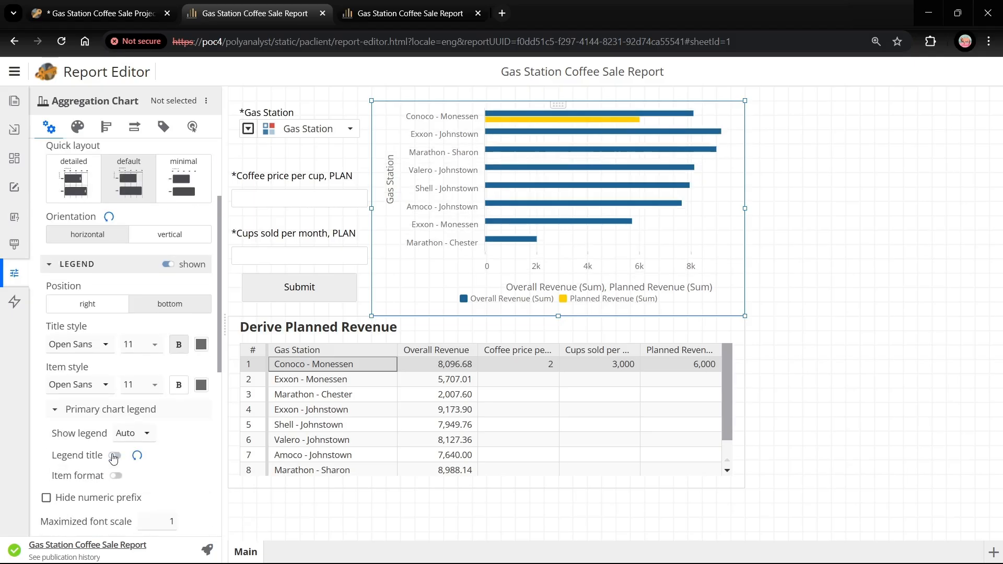
scroll(115, 434, "down", 2)
left_click(116, 345)
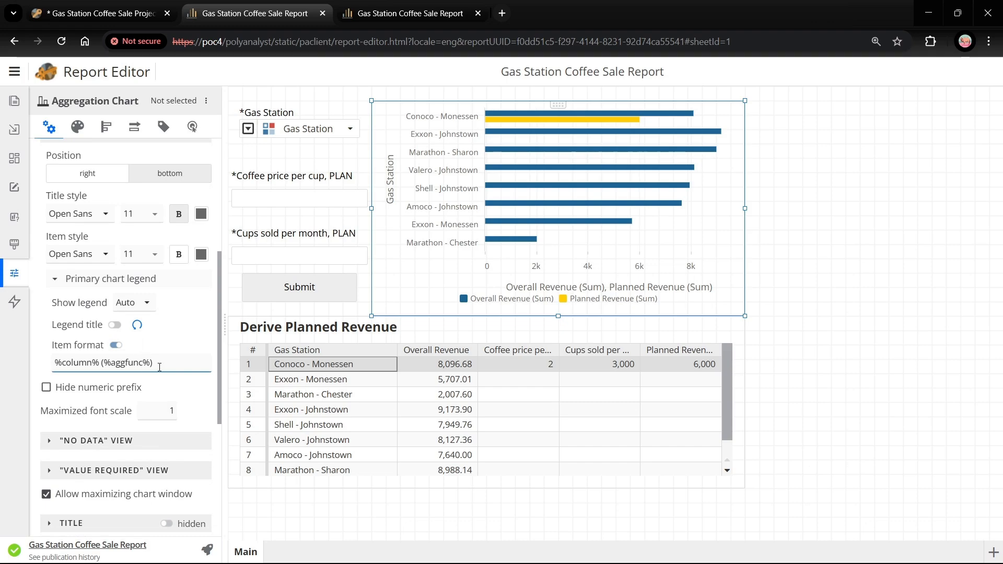
left_click_drag(152, 362, 93, 366)
key("BackSpace")
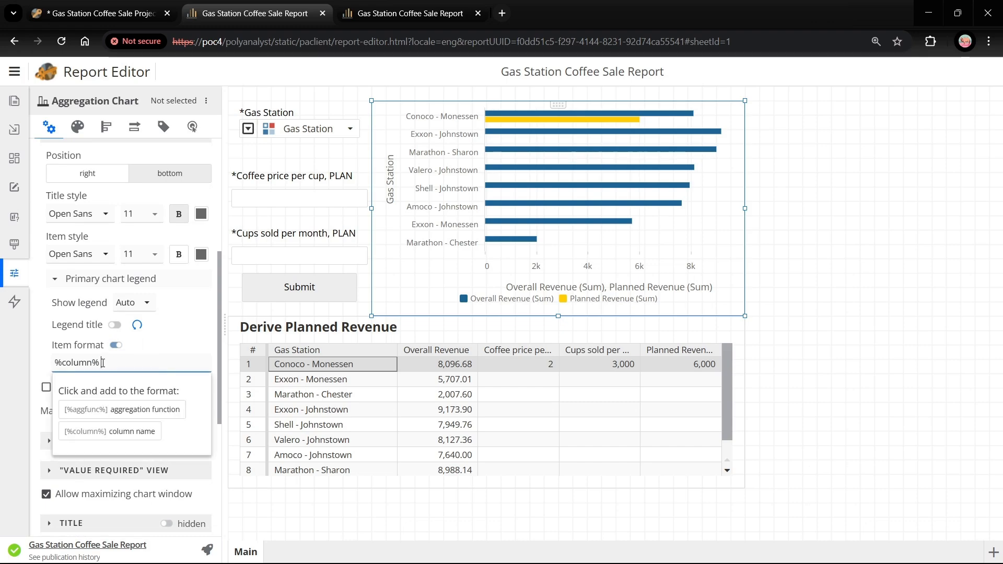
left_click(78, 127)
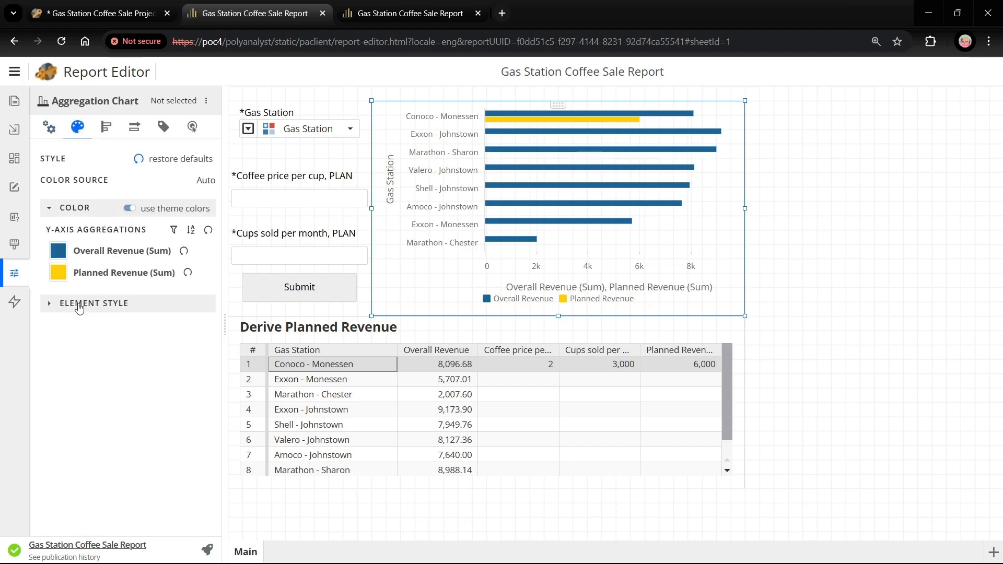
Step: Reduce the outer padding of the Aggregation Chart's bars in its element style
left_click(79, 308)
double_click(153, 327)
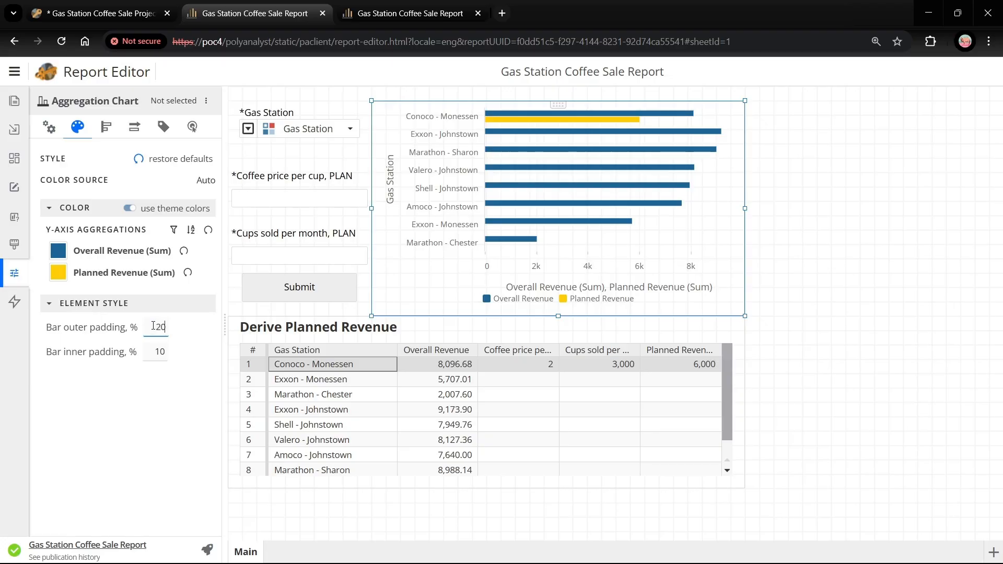
Step: Hide the chart's categories axis title, values axis title and vertical grid lines
left_click(106, 127)
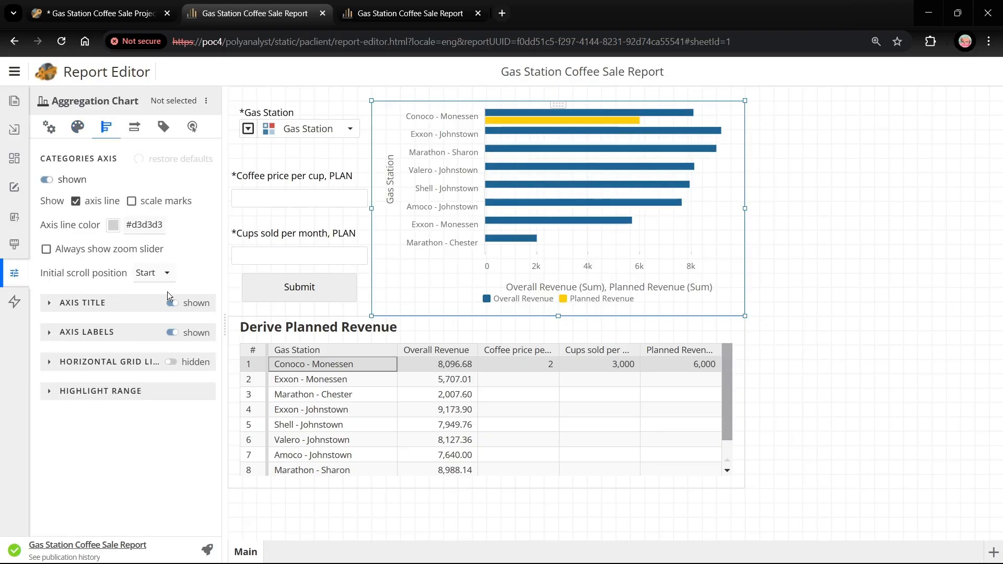
left_click(172, 304)
left_click(134, 127)
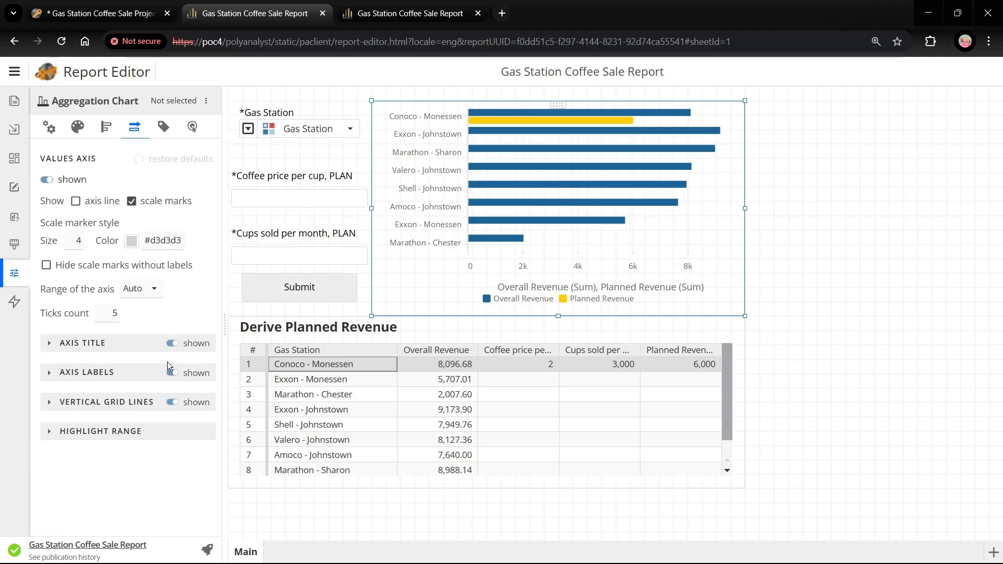
left_click(172, 344)
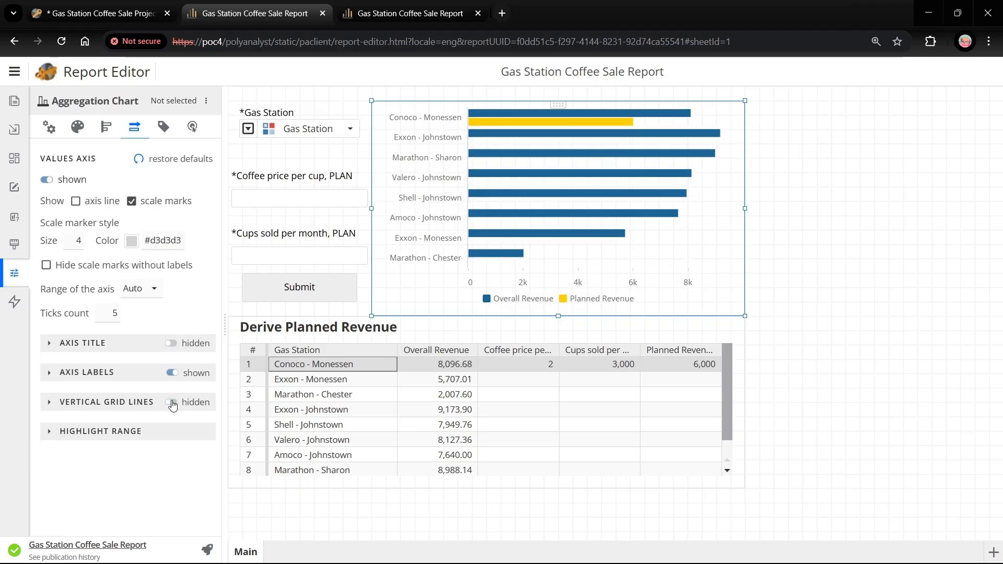
Step: Hide the header of the Derive Planned Revenue table
left_click(408, 333)
right_click(415, 335)
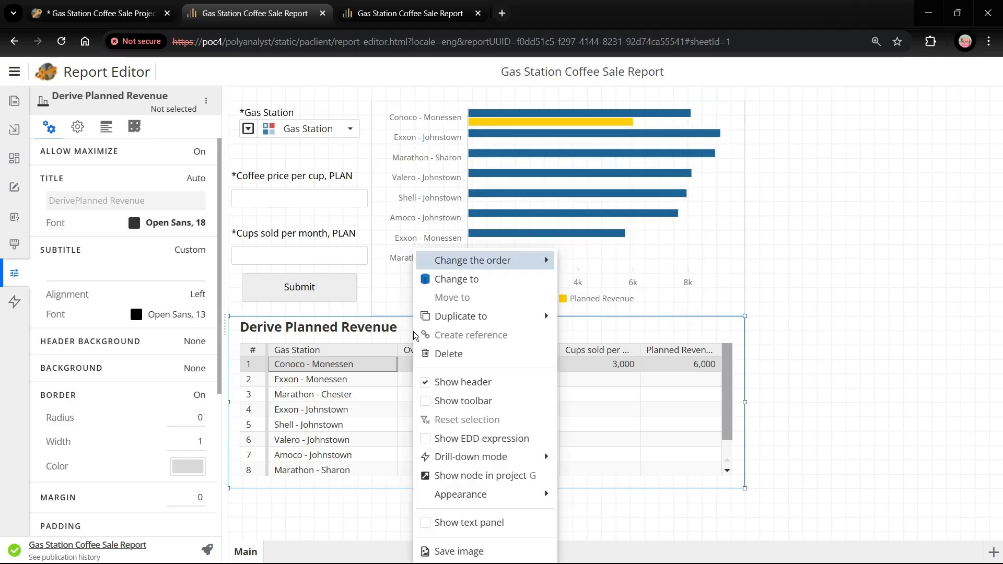
left_click(470, 379)
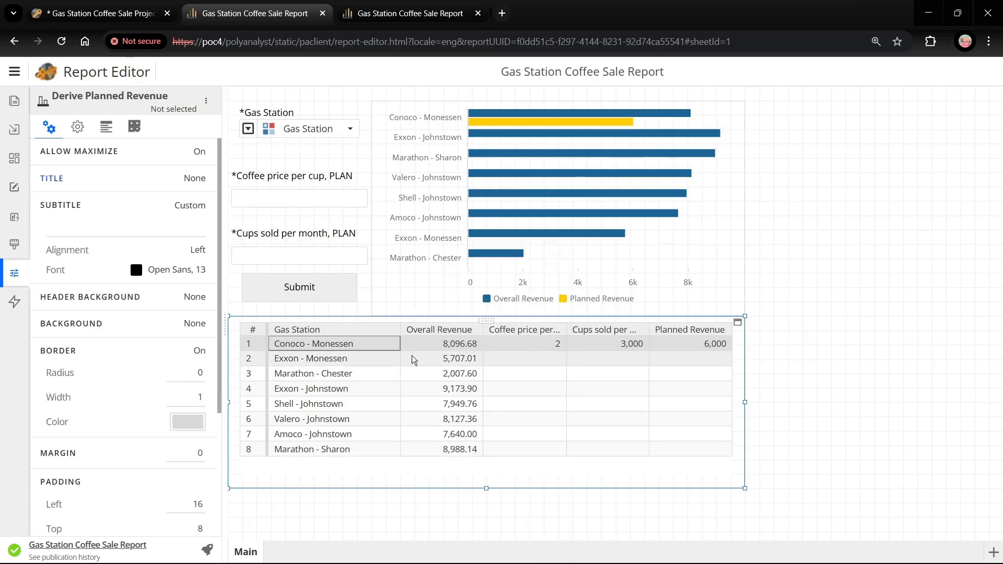
Step: Format the table's column header with the recently used blue background and a white bold font
left_click(105, 128)
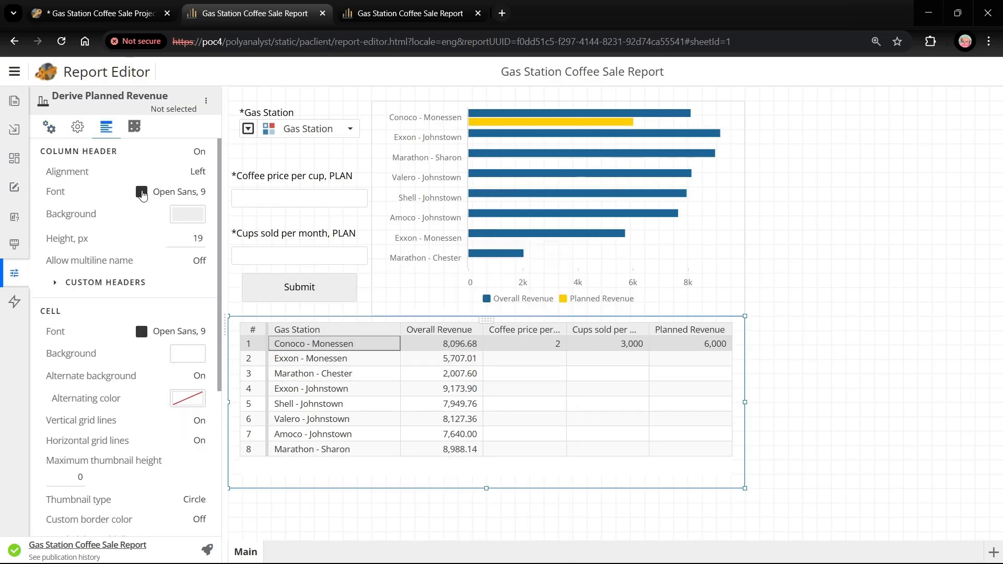
left_click(184, 220)
left_click(214, 444)
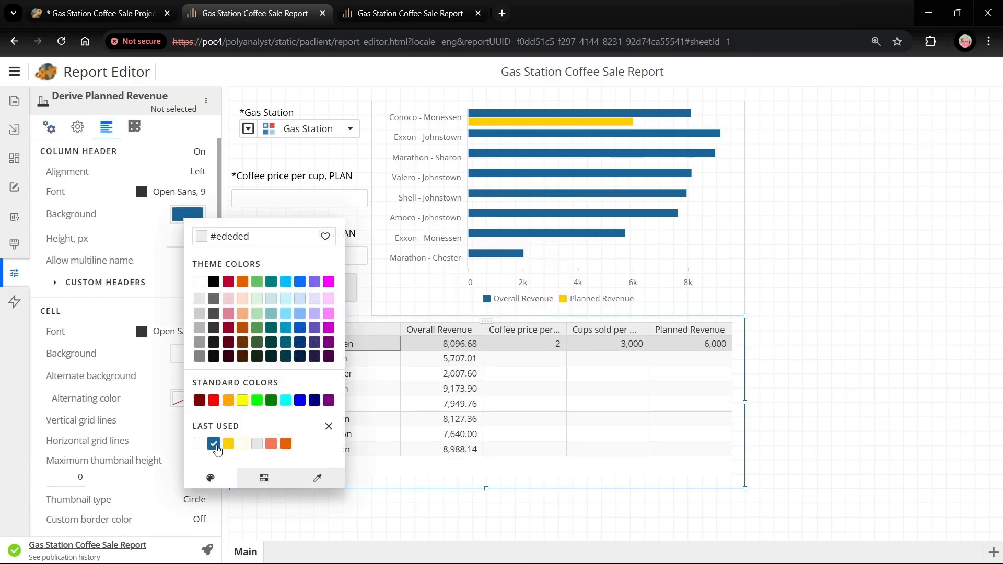
left_click(141, 192)
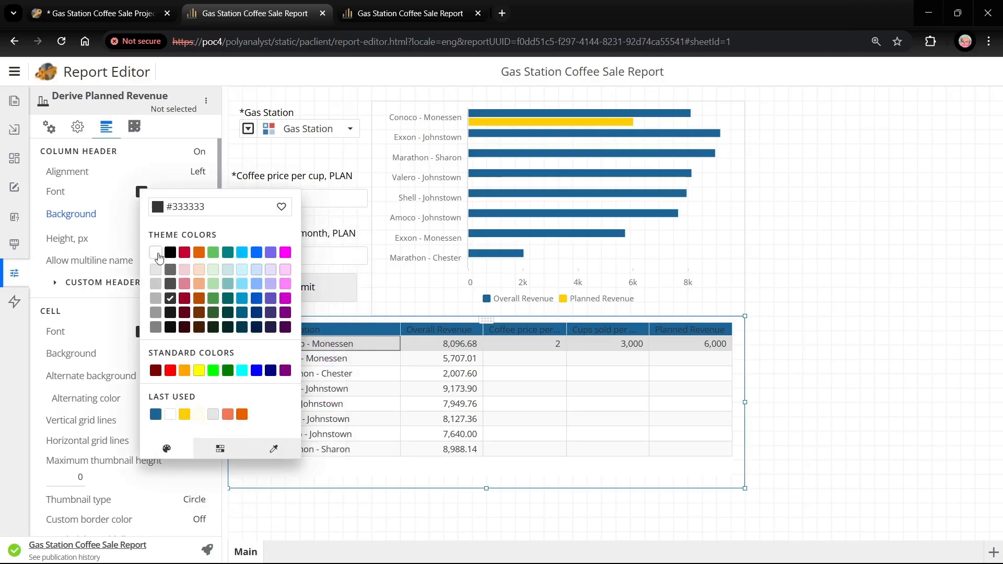
left_click(155, 253)
left_click(176, 193)
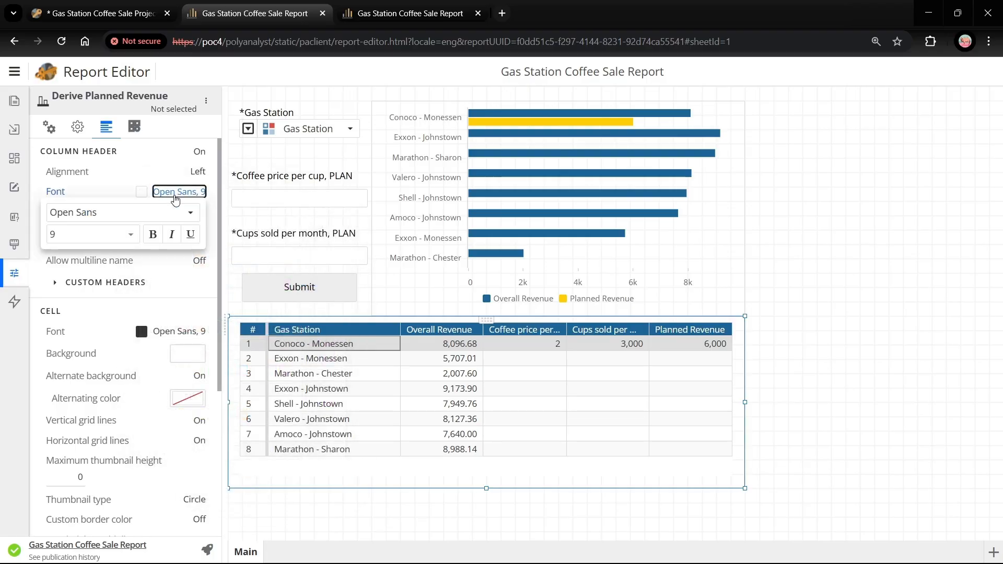
left_click(153, 234)
Step: Give the form's Submit button the same blue background with a white font color
left_click(333, 291)
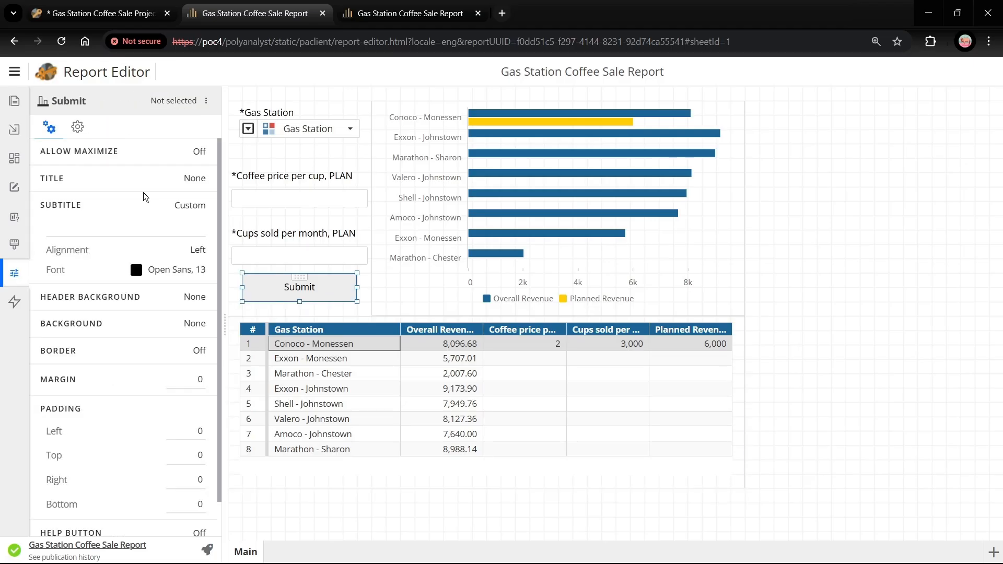
left_click(77, 127)
left_click(191, 232)
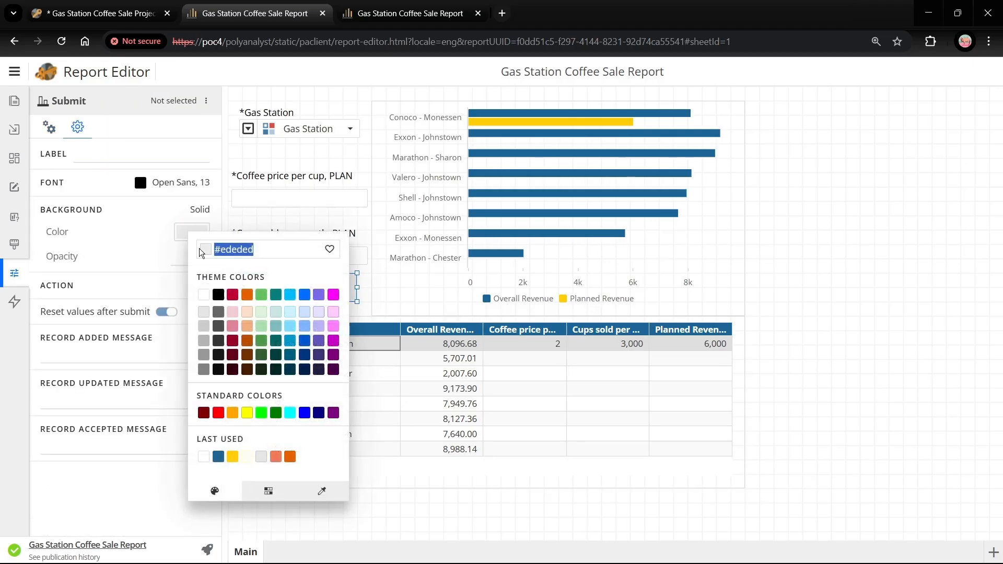
left_click(219, 456)
left_click(185, 202)
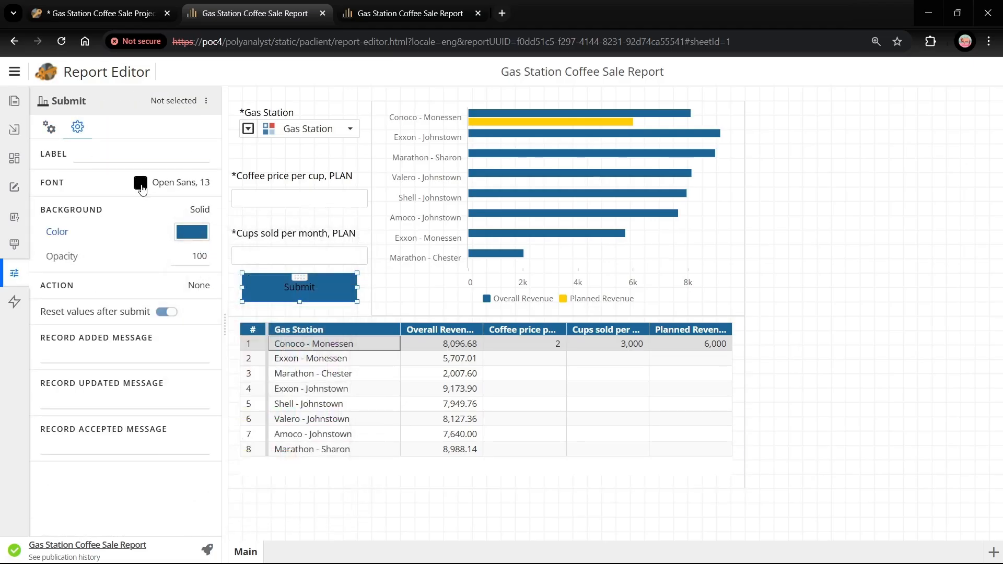
left_click(140, 183)
left_click(156, 247)
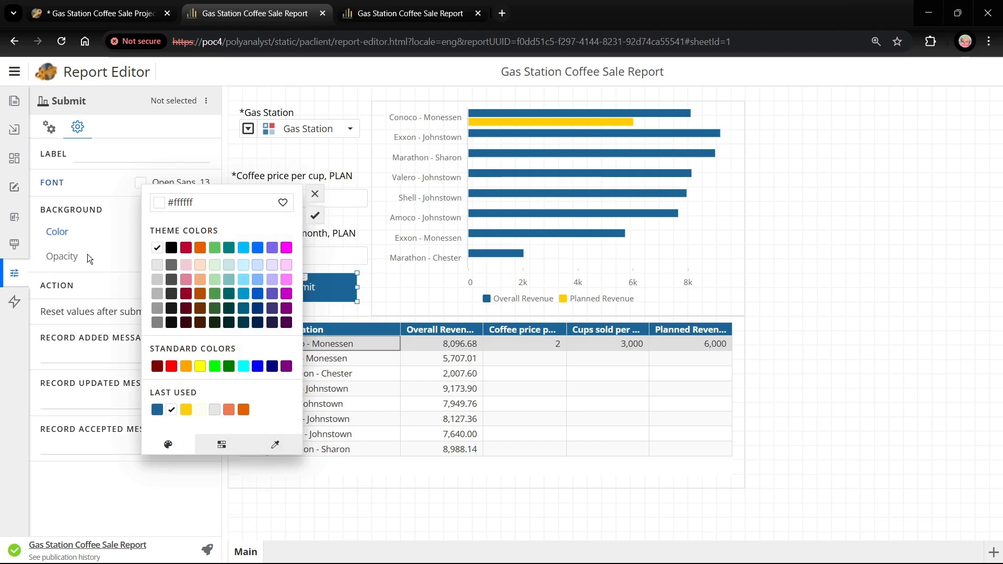
left_click(59, 243)
left_click(389, 275)
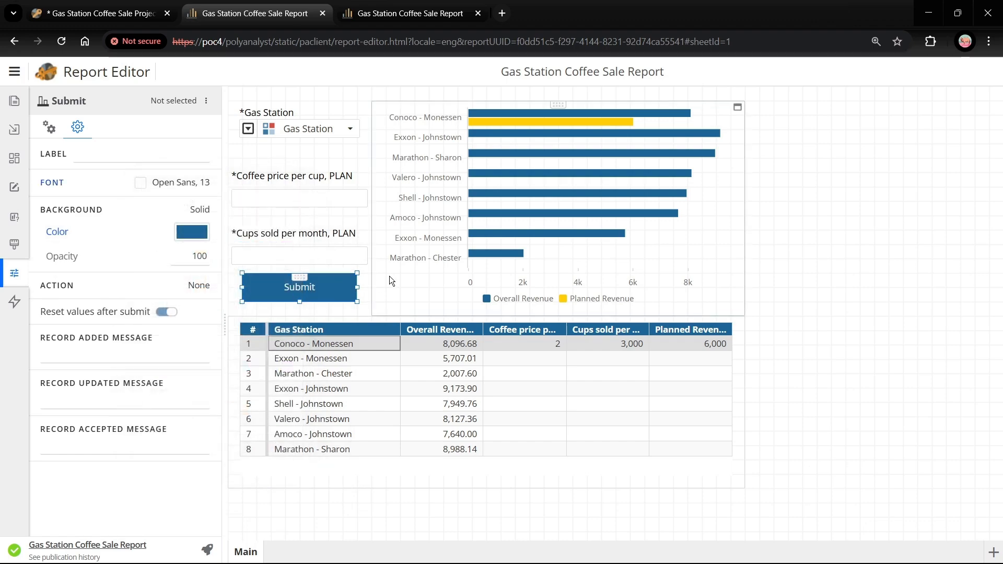
Step: Switch to the PolyAnalyst Scheduler application
left_click(18, 71)
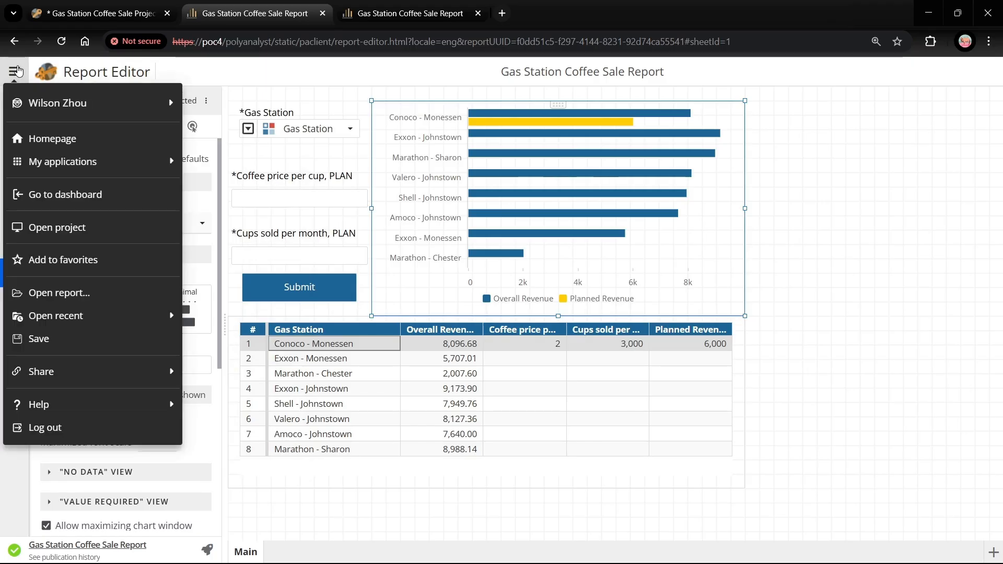
mouse_move(144, 161)
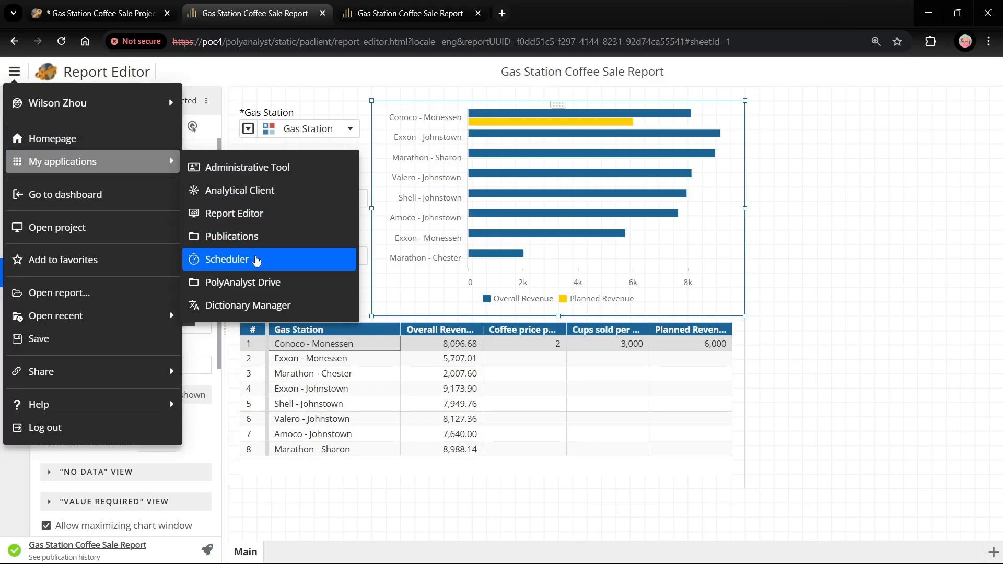
left_click(256, 260)
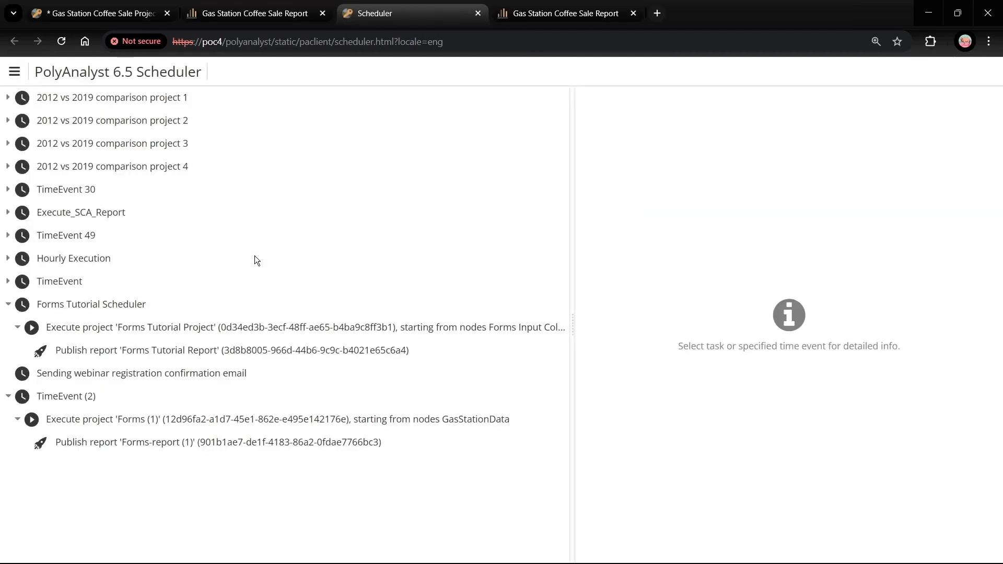
Step: Add an event that executes at a specified time and name it Coffee Sale Scheduler
right_click(126, 453)
mouse_move(217, 445)
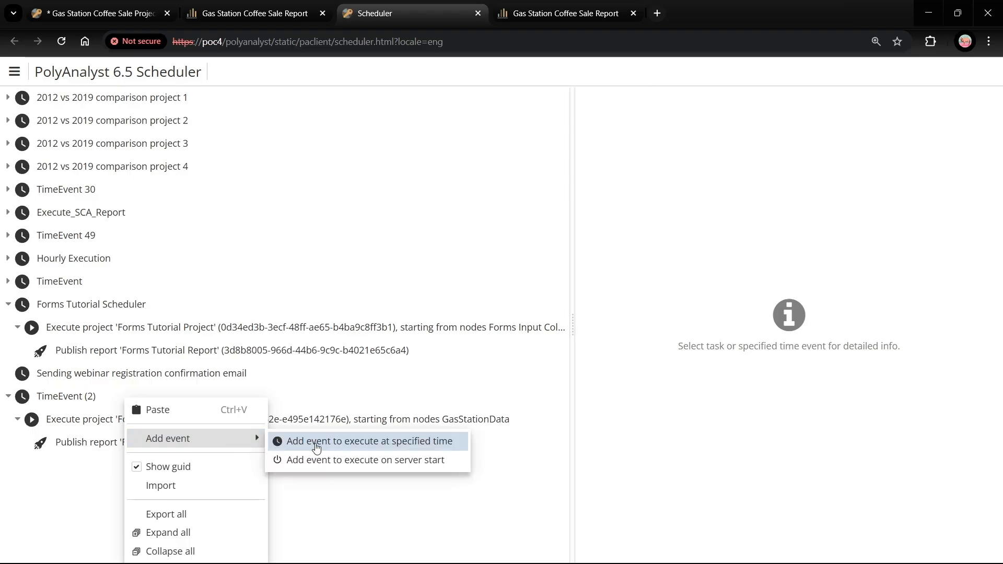
left_click(328, 442)
right_click(191, 468)
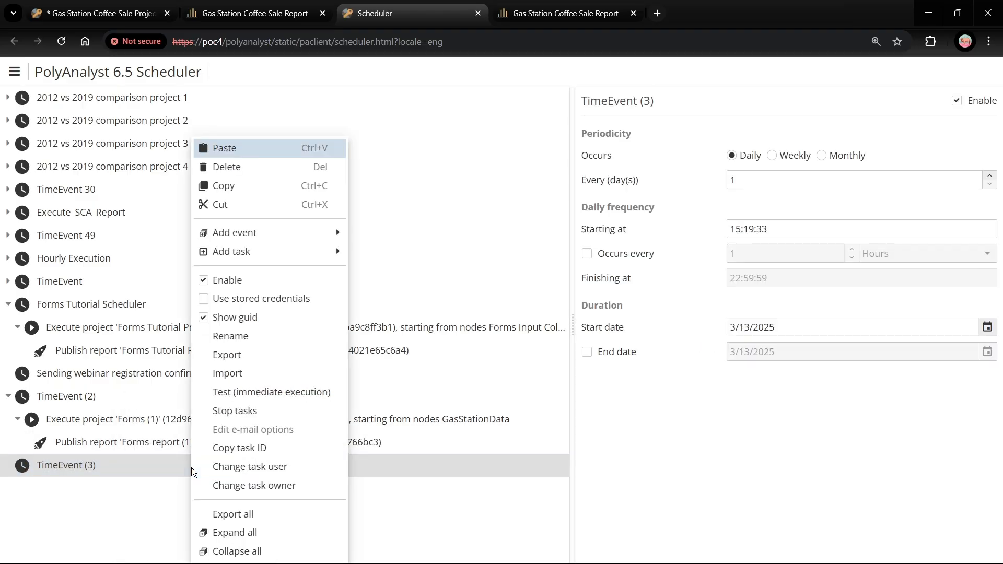
left_click(253, 343)
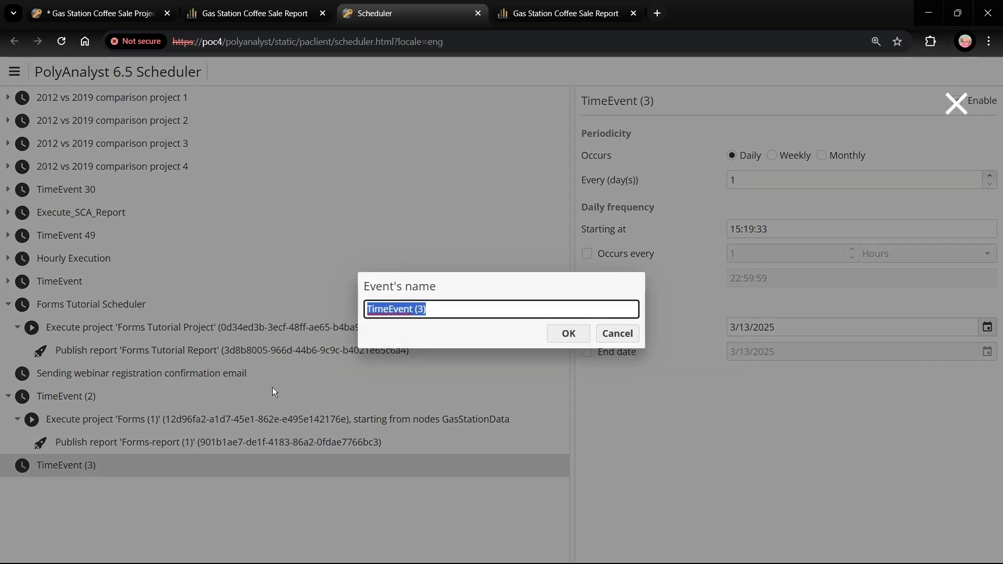
type("Coffee Sale Scheduler")
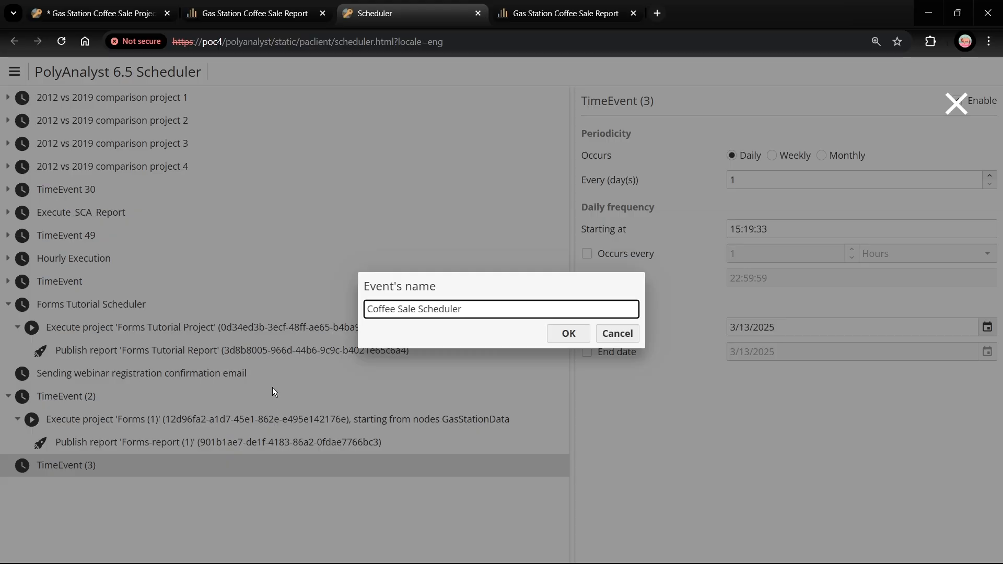
left_click(567, 332)
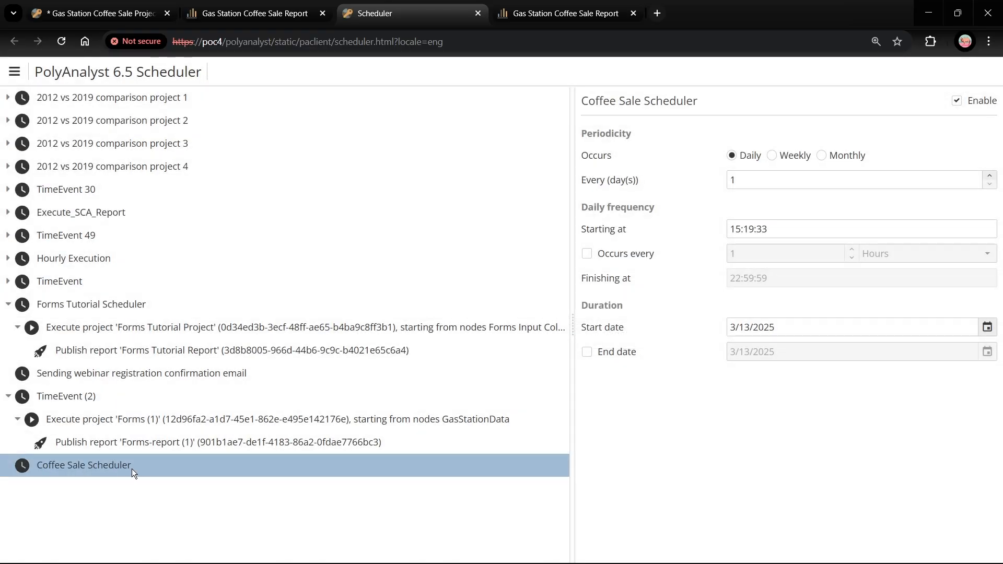
Step: Add a project execution task for Gas Station Coffee Sale Project to the Coffee Sale Scheduler event
right_click(131, 469)
mouse_move(241, 254)
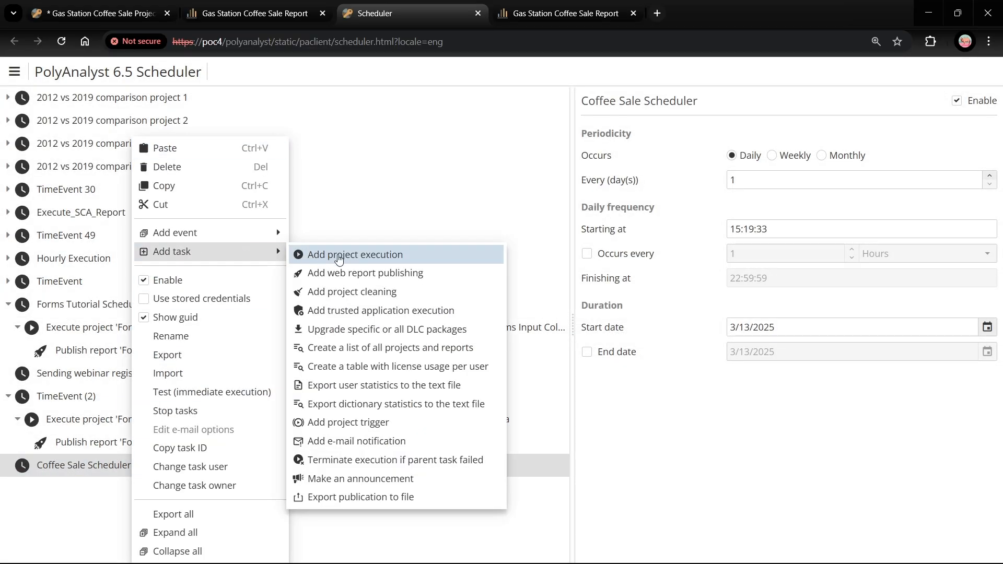
left_click(338, 256)
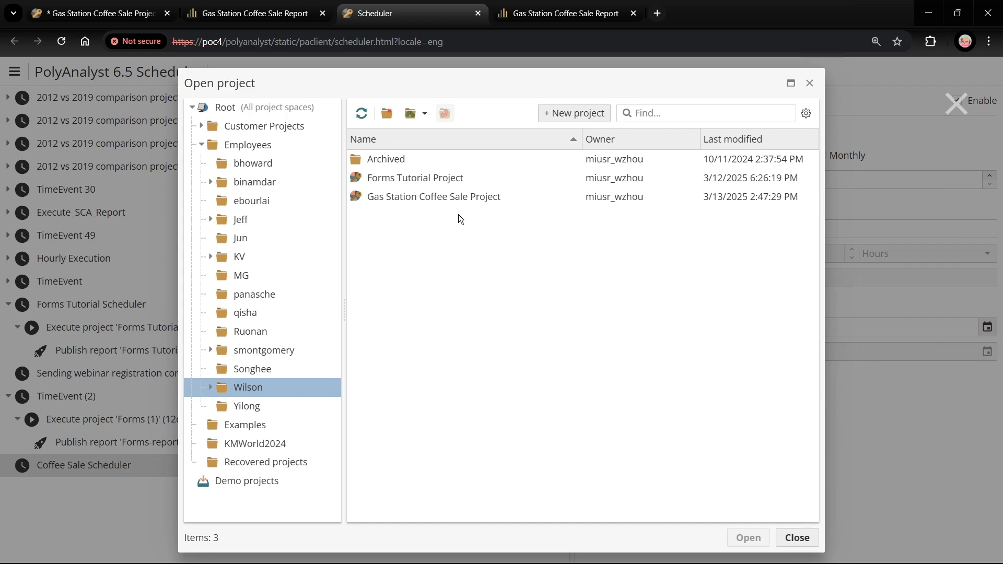
left_click(465, 198)
left_click(748, 538)
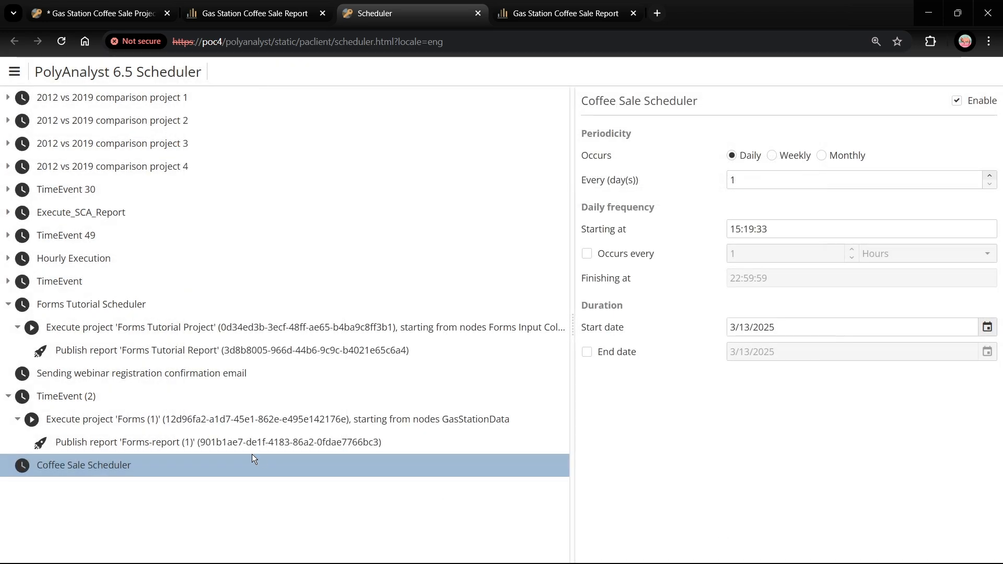
Step: Make the project execution task use stored credentials and start only from the GasStationData node instead of executing all nodes
right_click(154, 486)
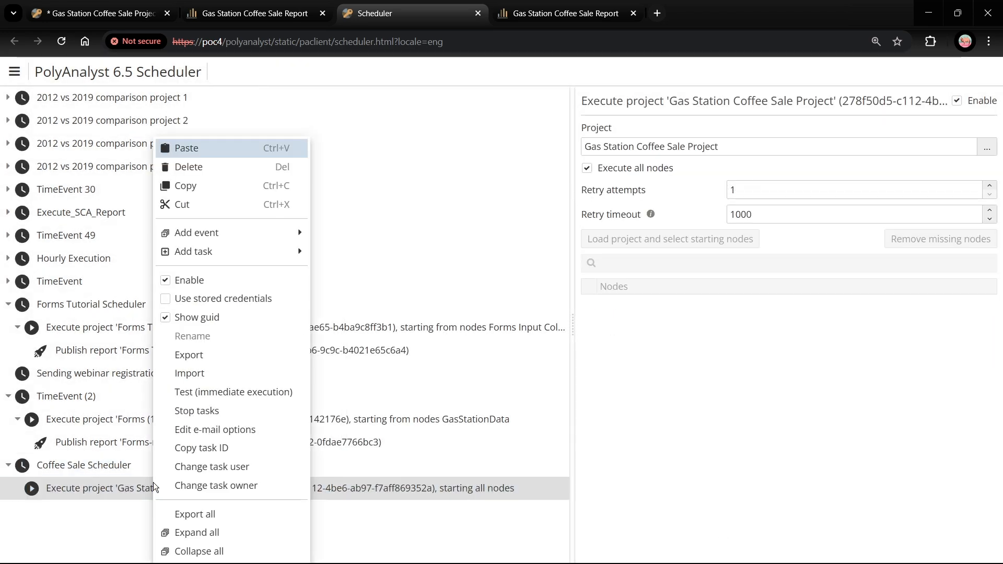
left_click(218, 302)
left_click(604, 172)
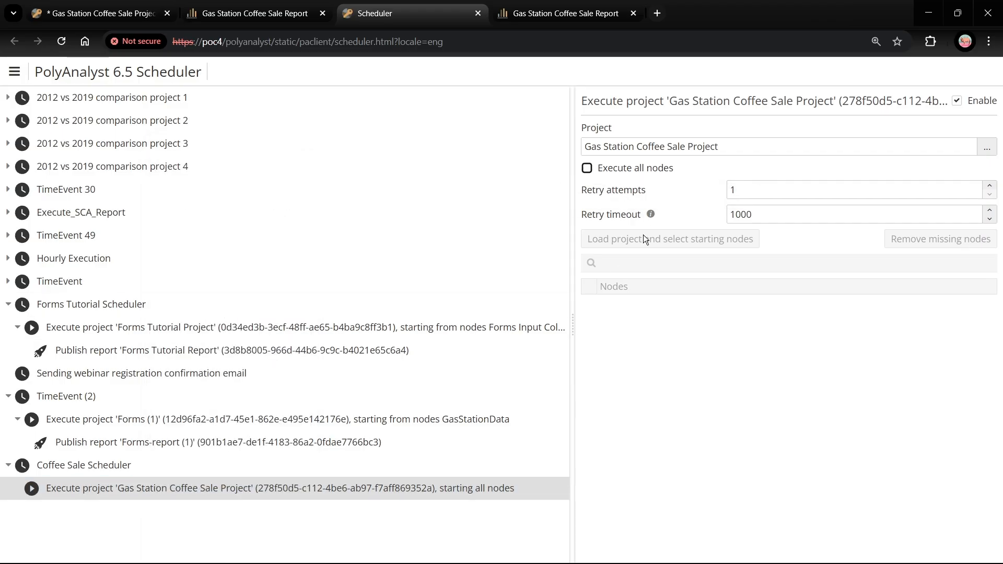
left_click(648, 236)
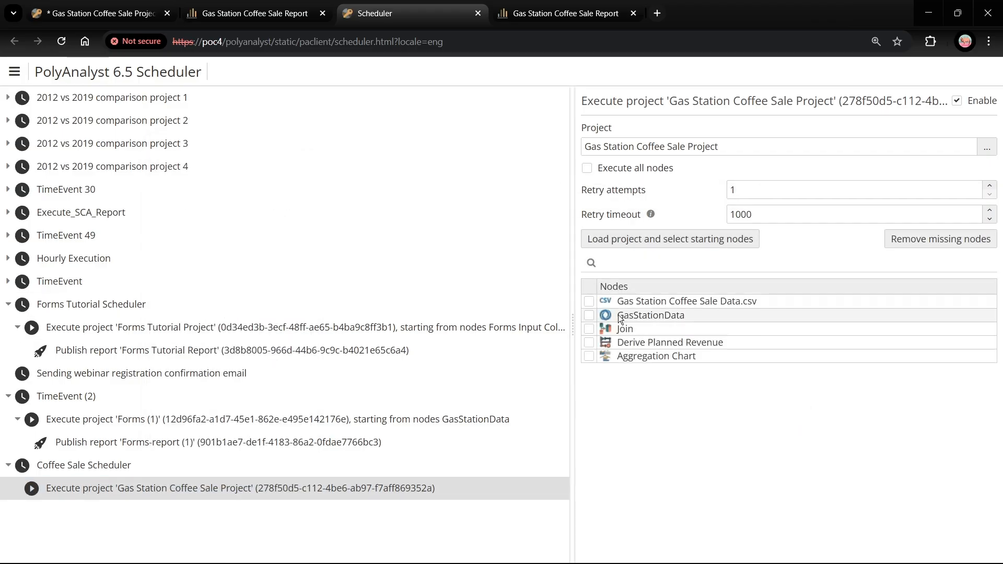
left_click(589, 315)
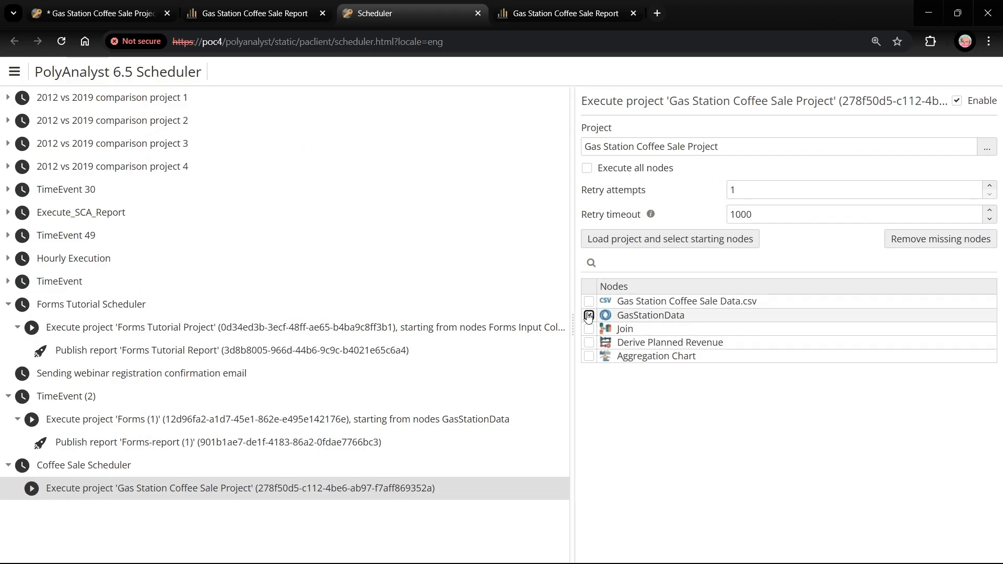
Step: Add a web report publishing task for Gas Station Coffee Sale Report under the project execution task
right_click(329, 486)
mouse_move(444, 256)
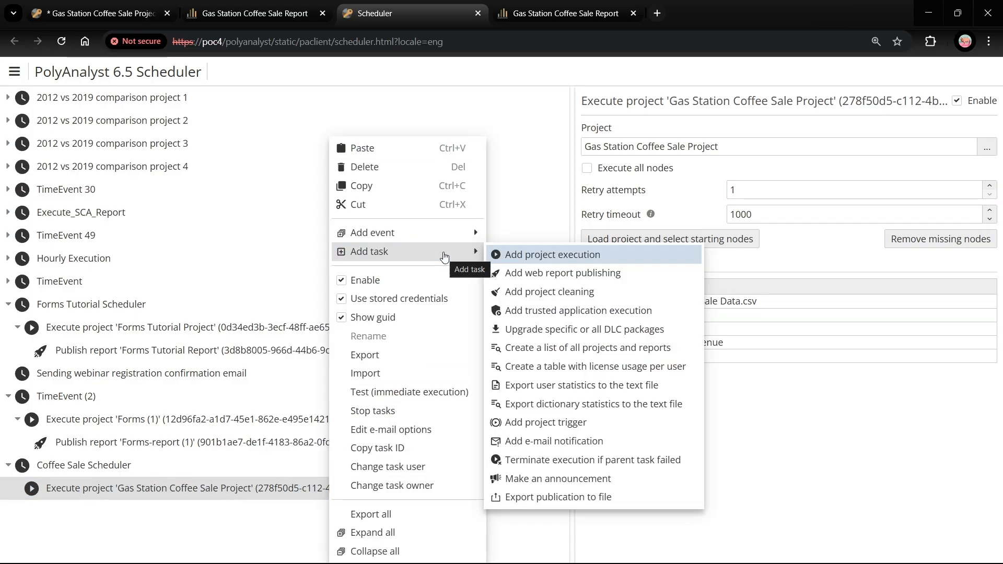
left_click(568, 274)
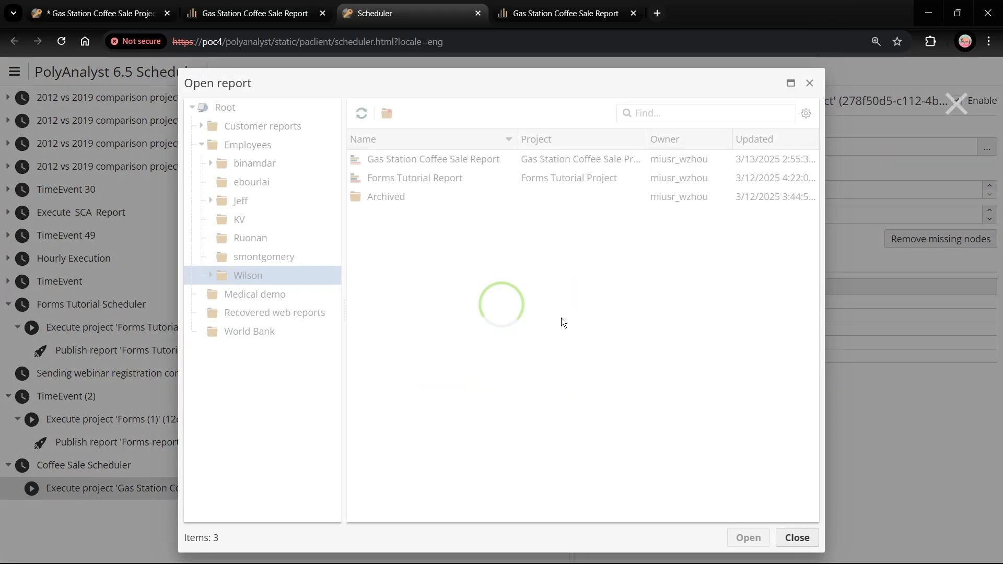
left_click(477, 162)
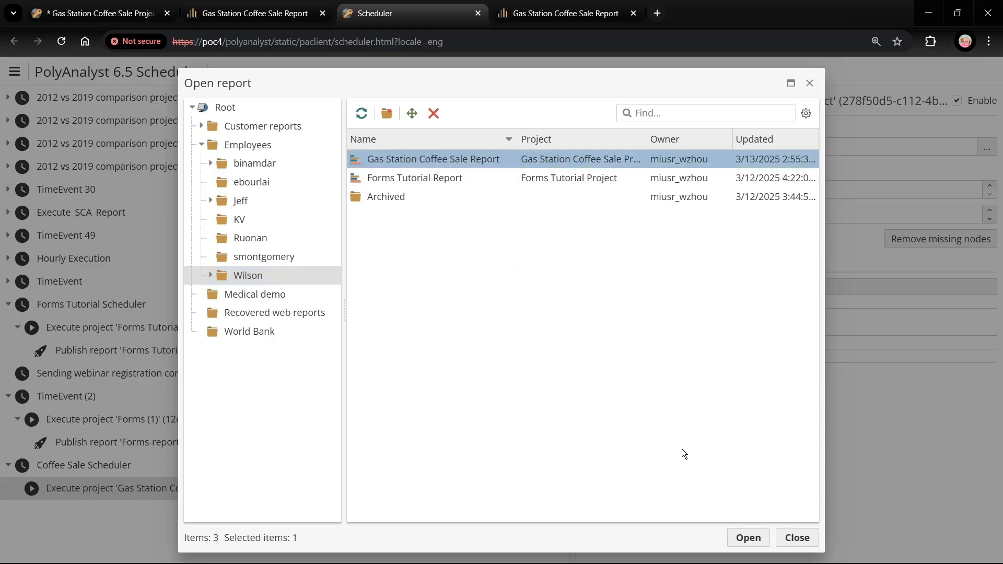
left_click(748, 537)
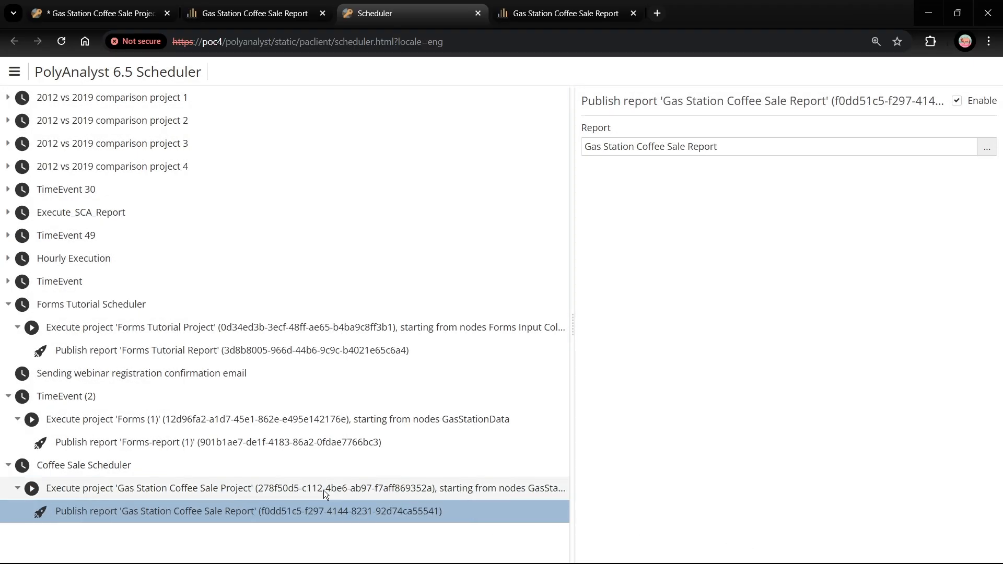
Step: Copy the Coffee Sale Scheduler task ID, then make the report's Submit button run that task by setting its Run task action and task ID
right_click(159, 464)
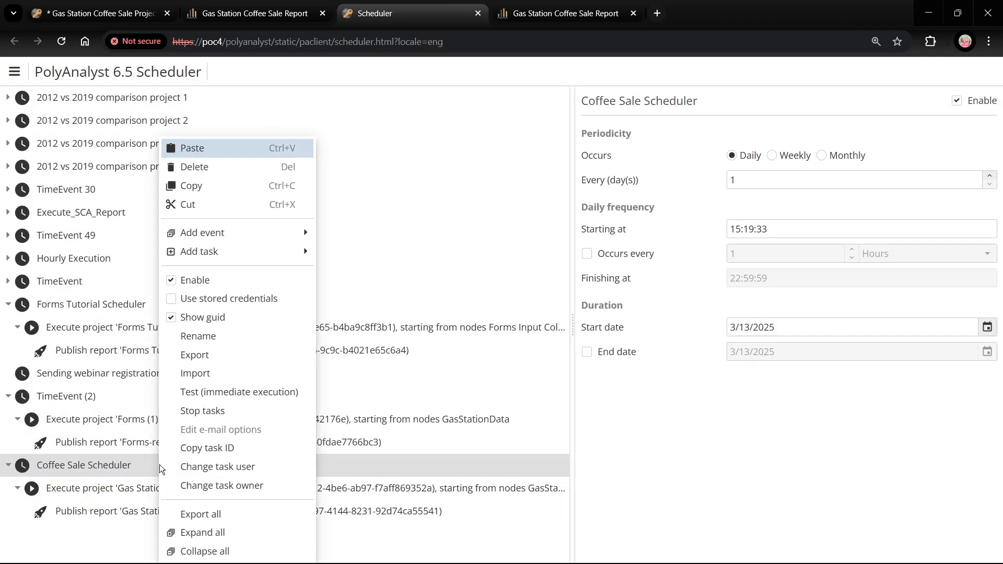
left_click(229, 450)
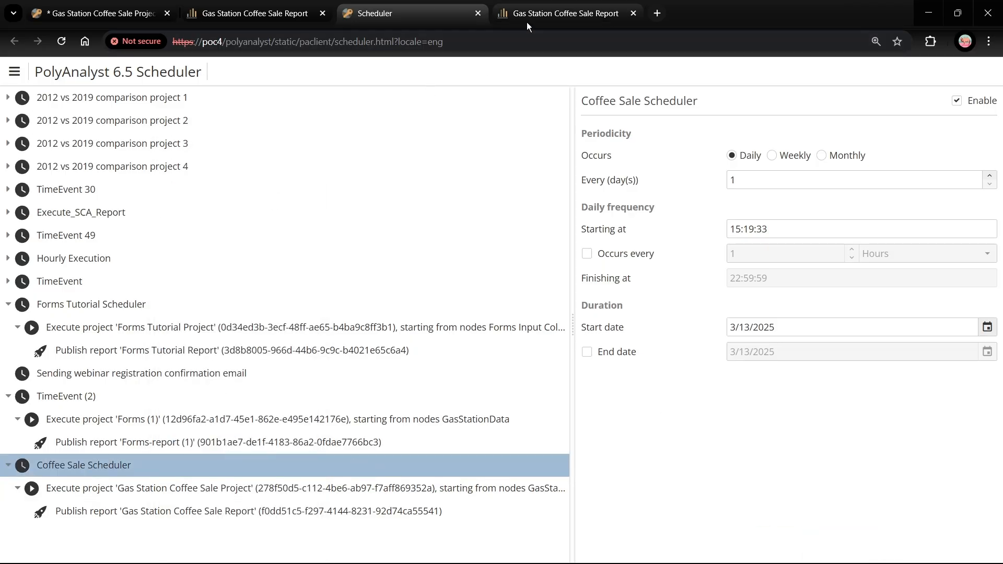
left_click(269, 13)
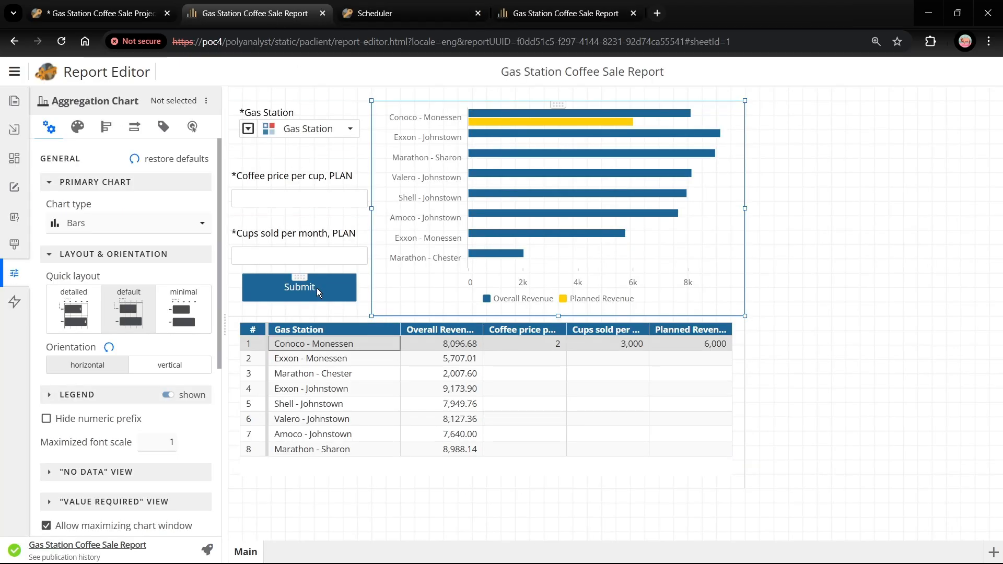
left_click(343, 283)
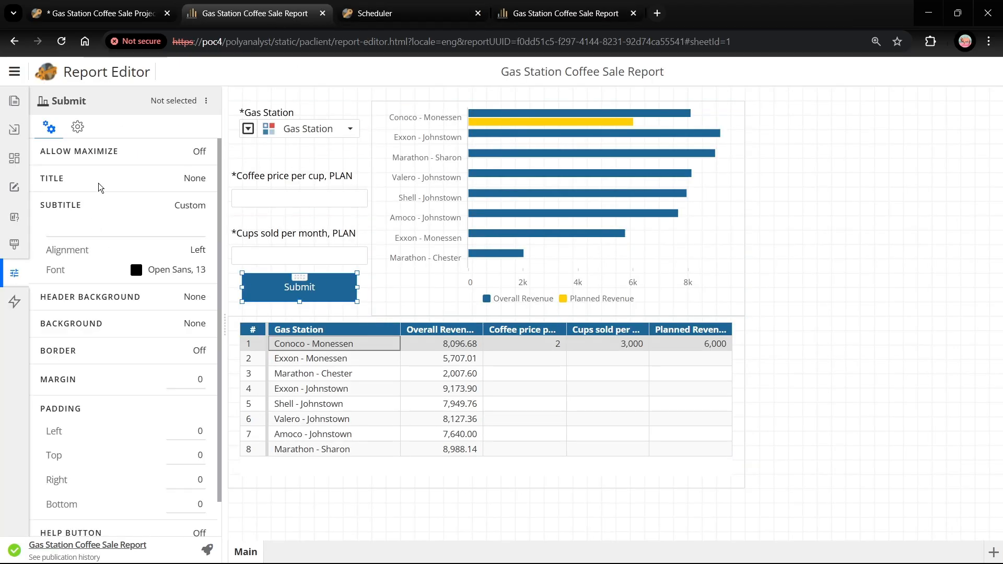
left_click(79, 126)
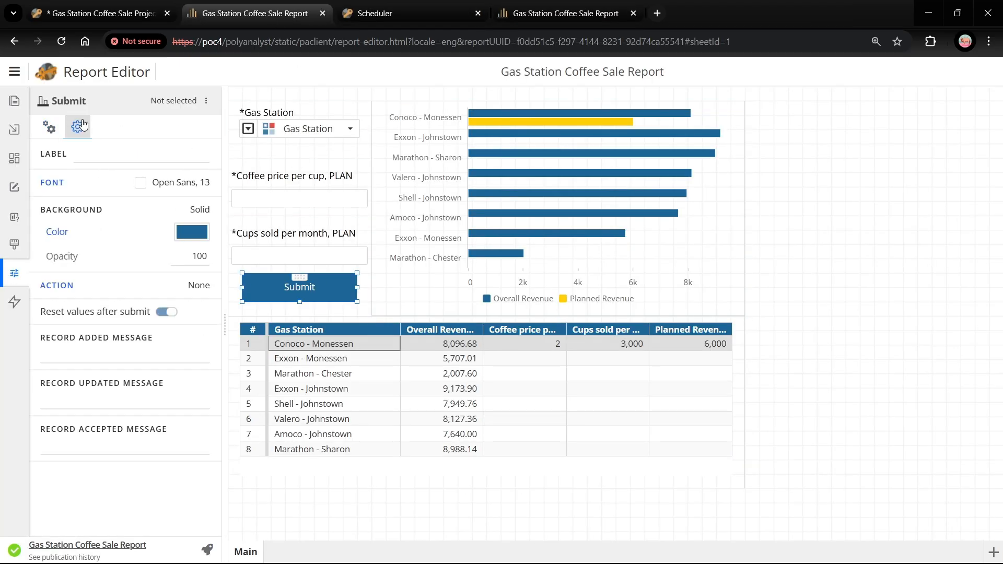
left_click(199, 286)
left_click(119, 321)
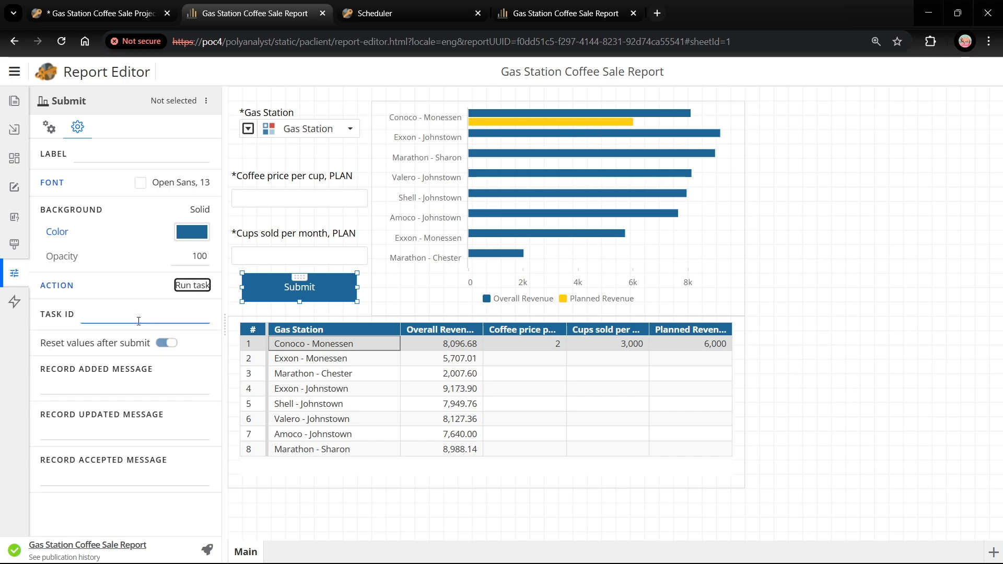
left_click(149, 309)
type("117")
Step: Turn on Force update publications in the options of Gas Station Coffee Sale Report
left_click(14, 244)
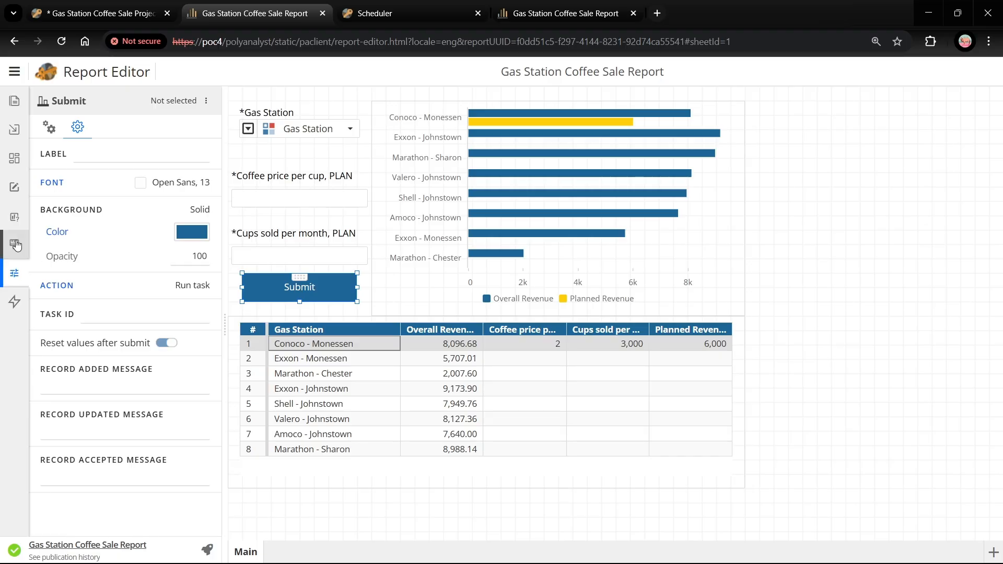
scroll(149, 309, "down", 8)
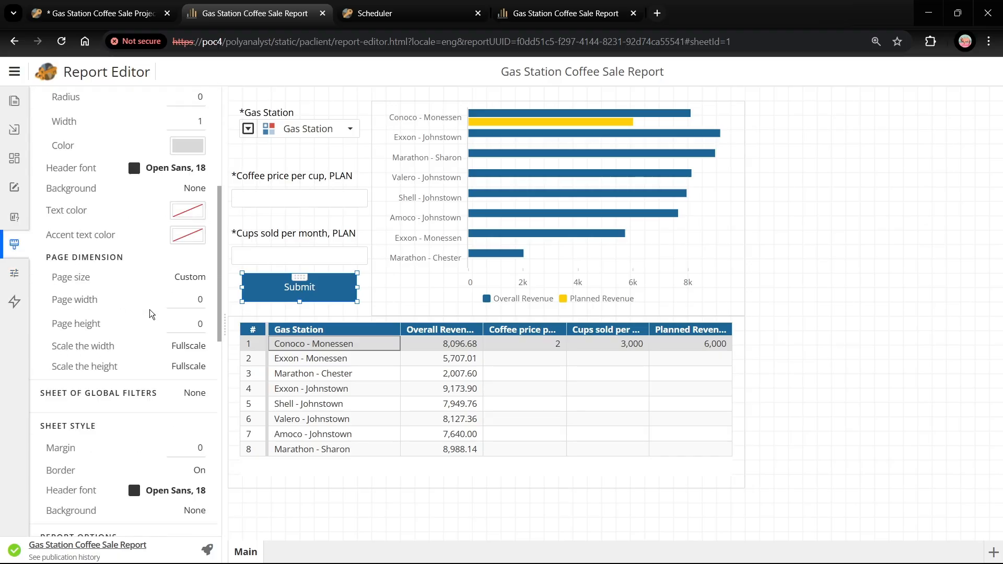
scroll(149, 310, "down", 4)
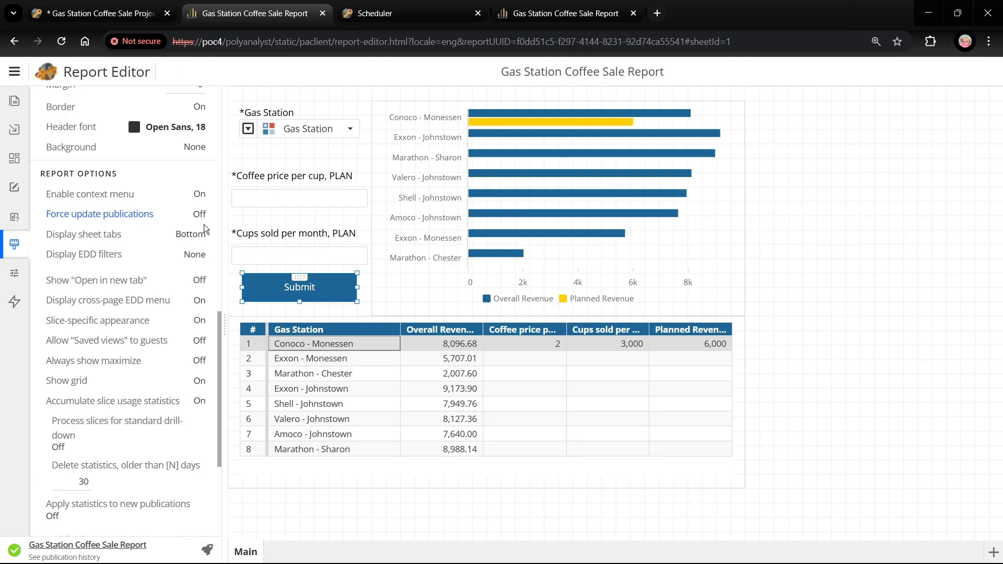
left_click(200, 214)
Step: Set the report's maximum publications to 5 in the publication history and publish the report again
left_click(90, 557)
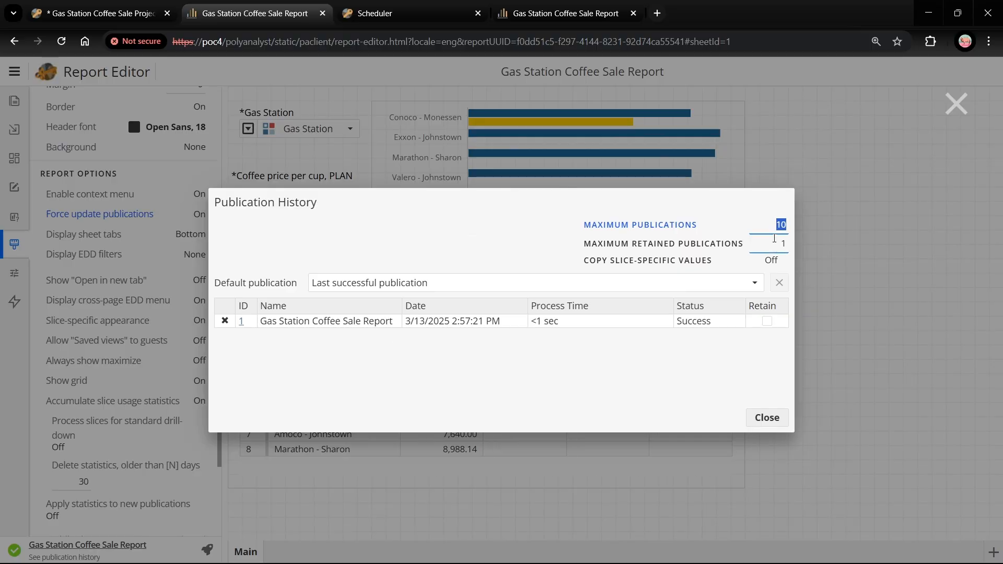
type("5")
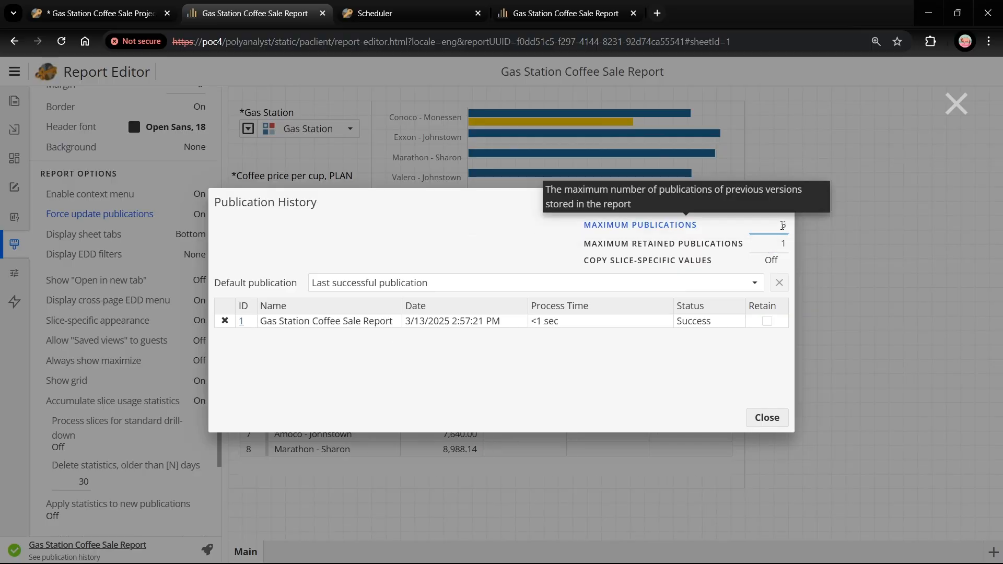
left_click(767, 417)
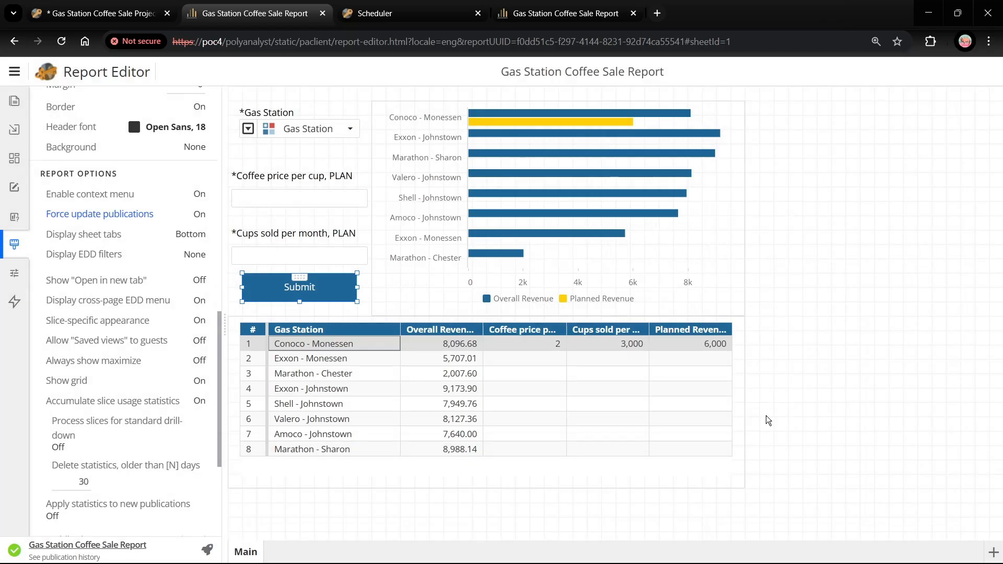
left_click(209, 550)
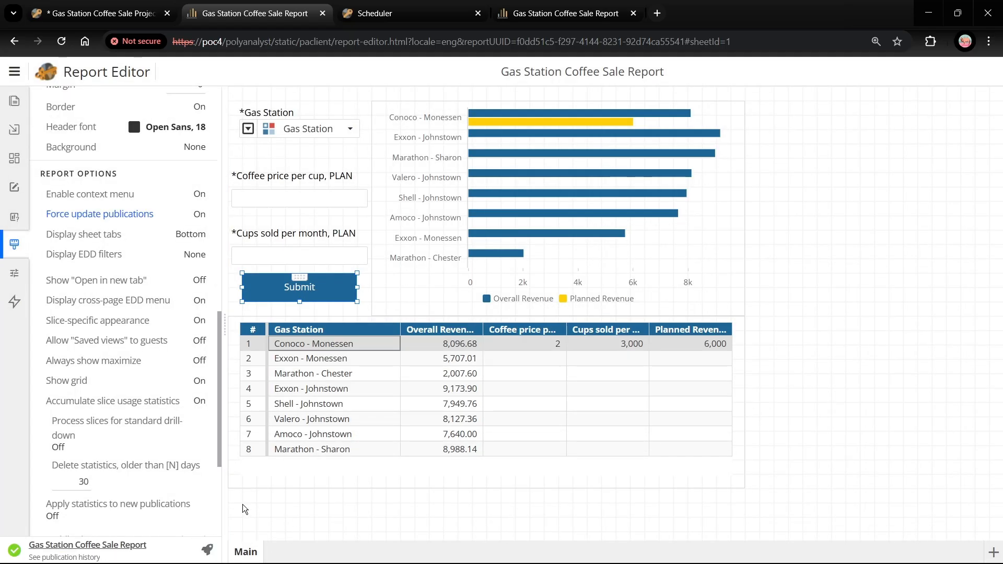
Step: Open the published report, submit a plan for Marathon - Chester with price per cup 1 and 7000 cups per month, and check its table row
left_click(112, 546)
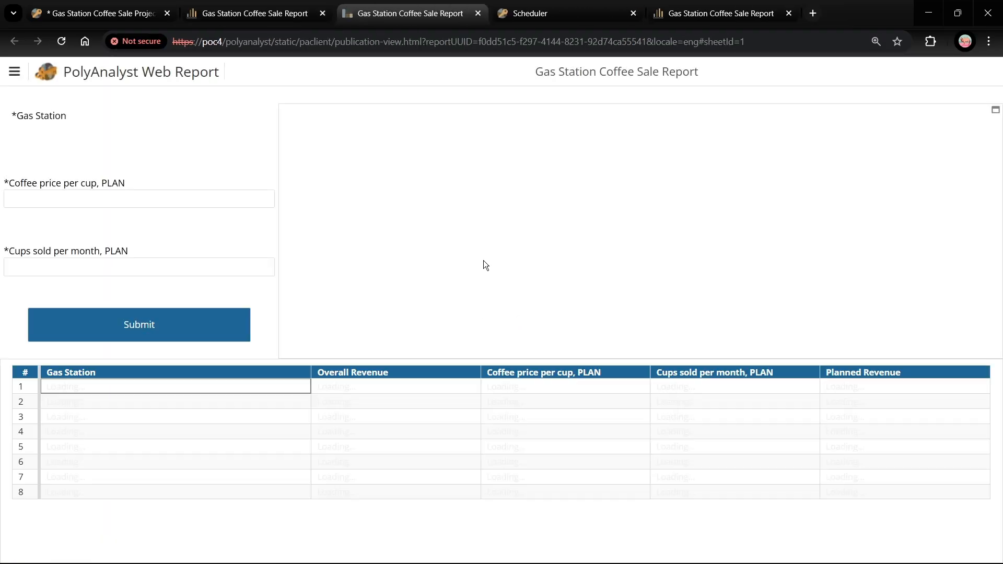
left_click(256, 133)
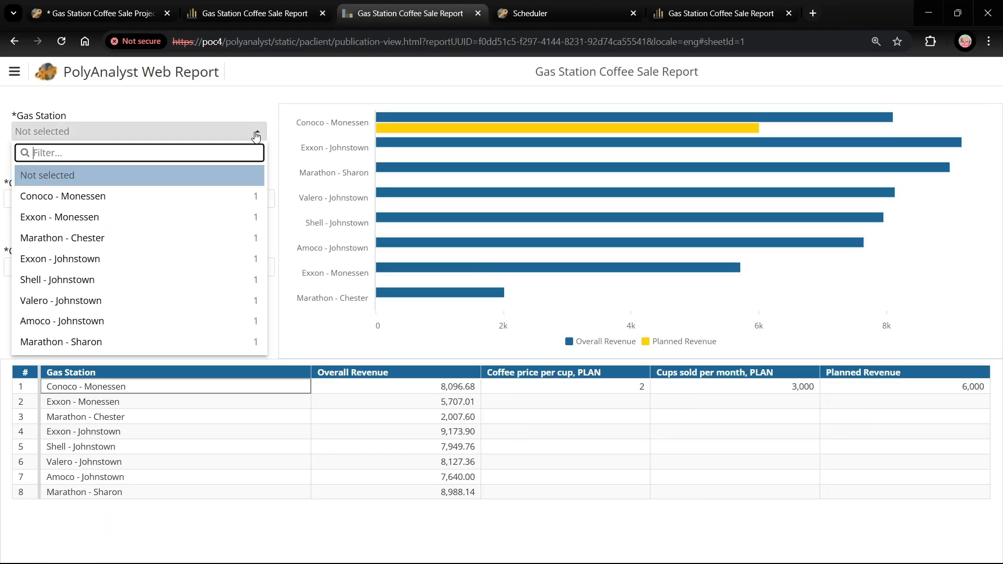
left_click(150, 238)
left_click(142, 201)
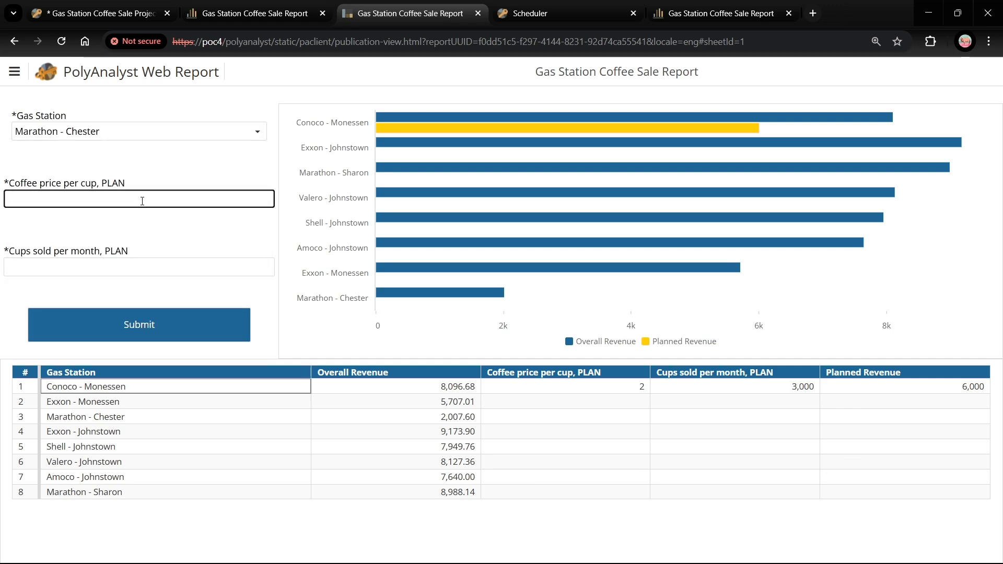
type("1")
left_click(130, 261)
type("7")
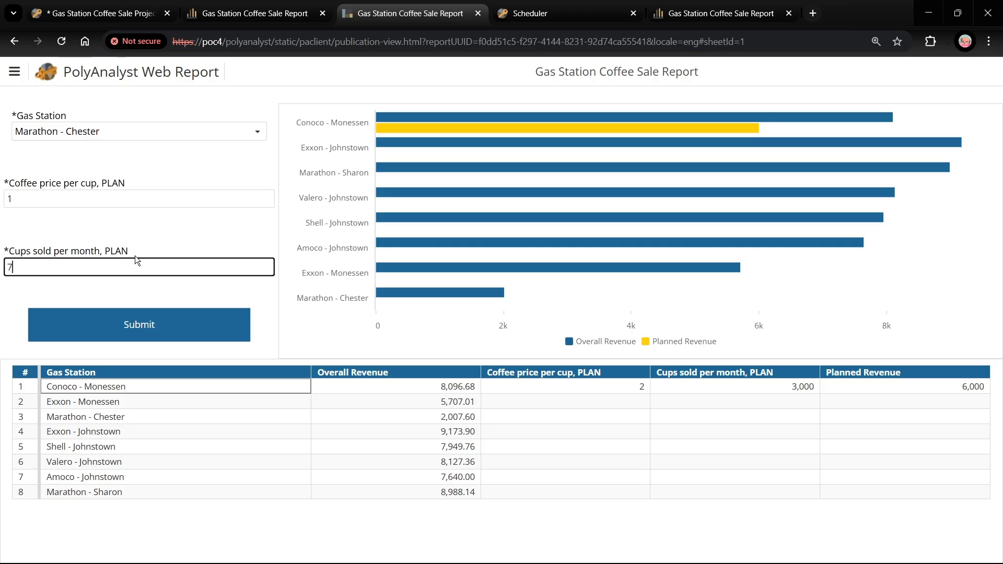
type("000")
left_click(156, 327)
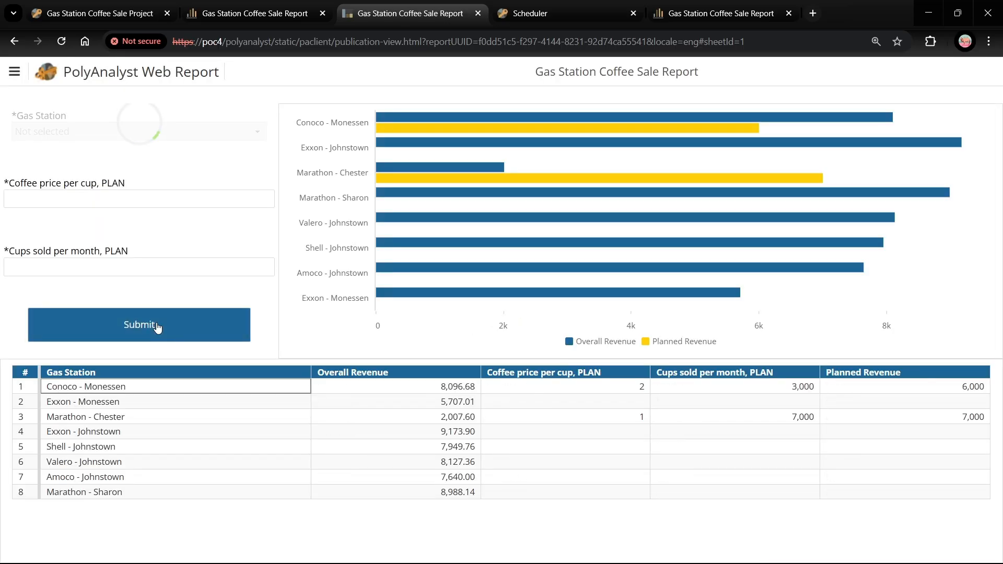
left_click(605, 413)
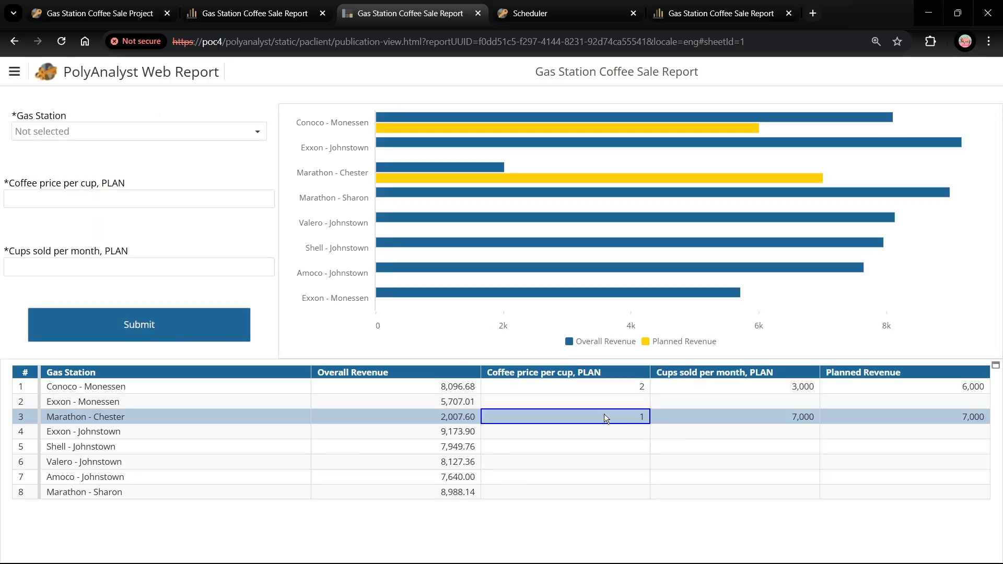
left_click(901, 418)
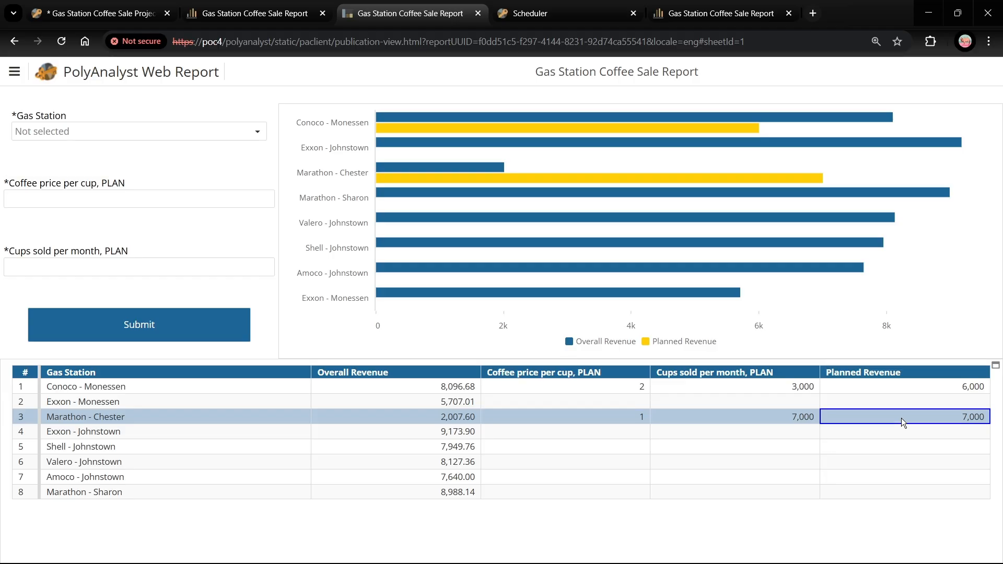
Step: Submit a plan for Marathon - Sharon with coffee price per cup 3 and 3500 cups per month, and check its table row
left_click(177, 134)
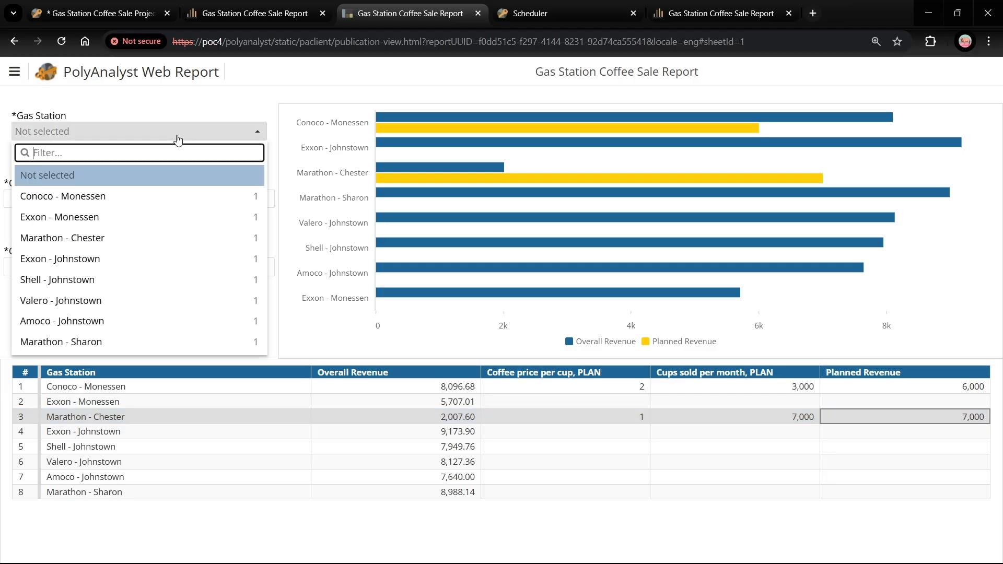
left_click(105, 342)
left_click(91, 200)
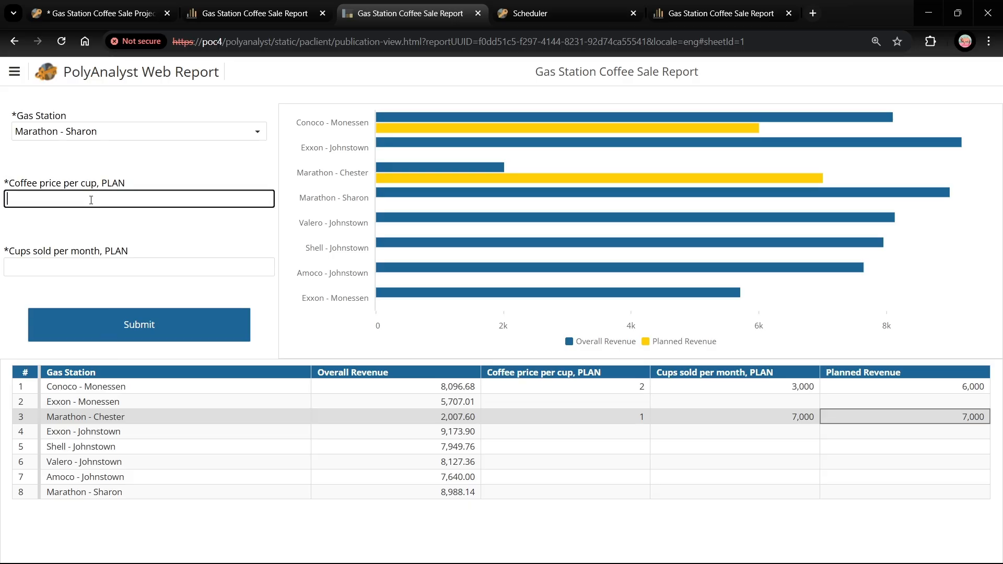
type("3")
left_click(75, 267)
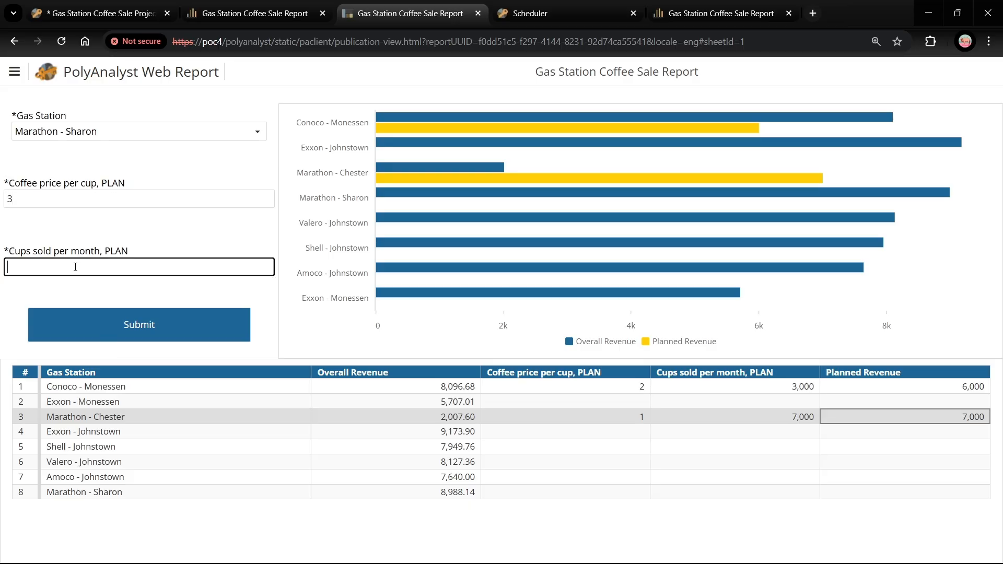
type("3500")
left_click(133, 328)
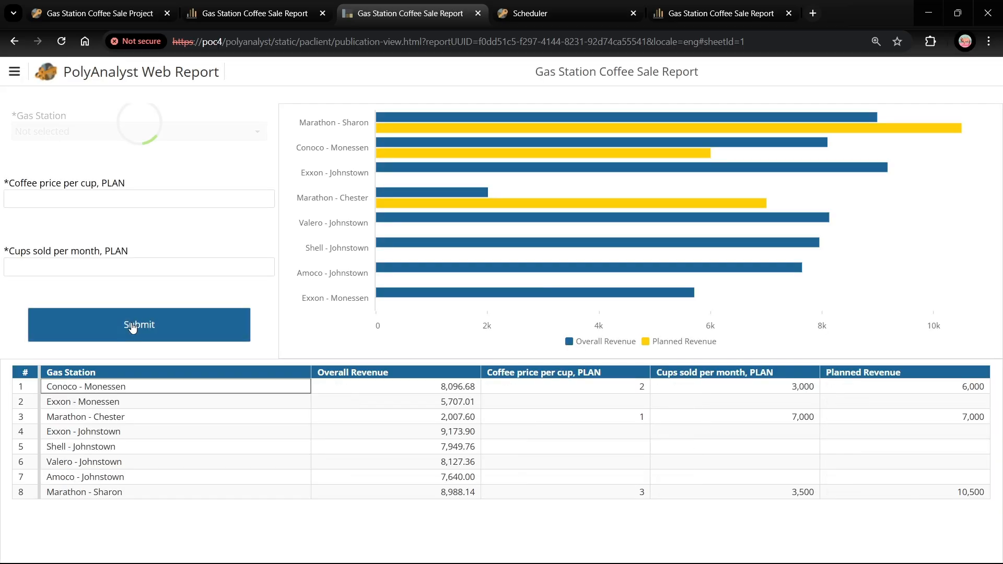
left_click(606, 491)
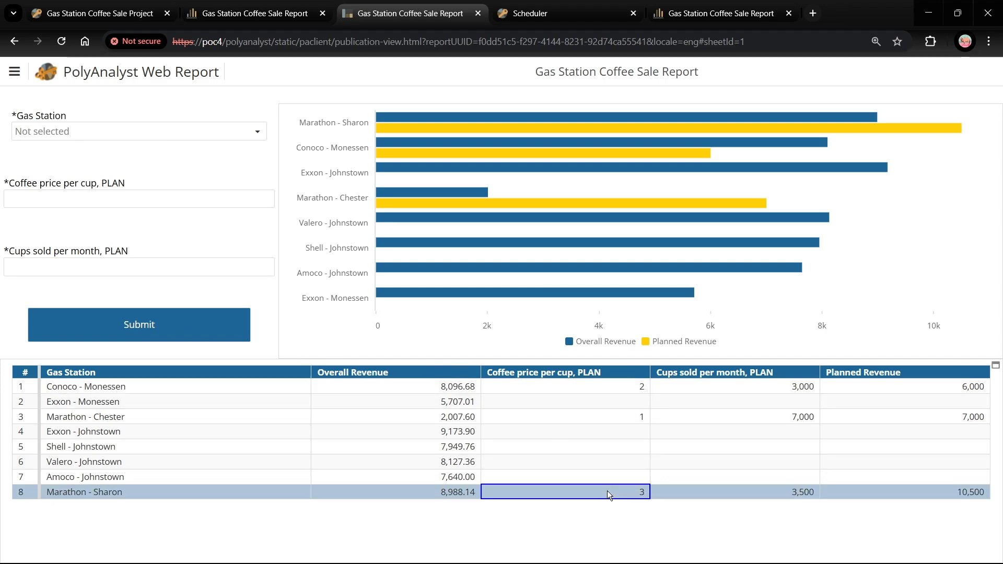
left_click(857, 492)
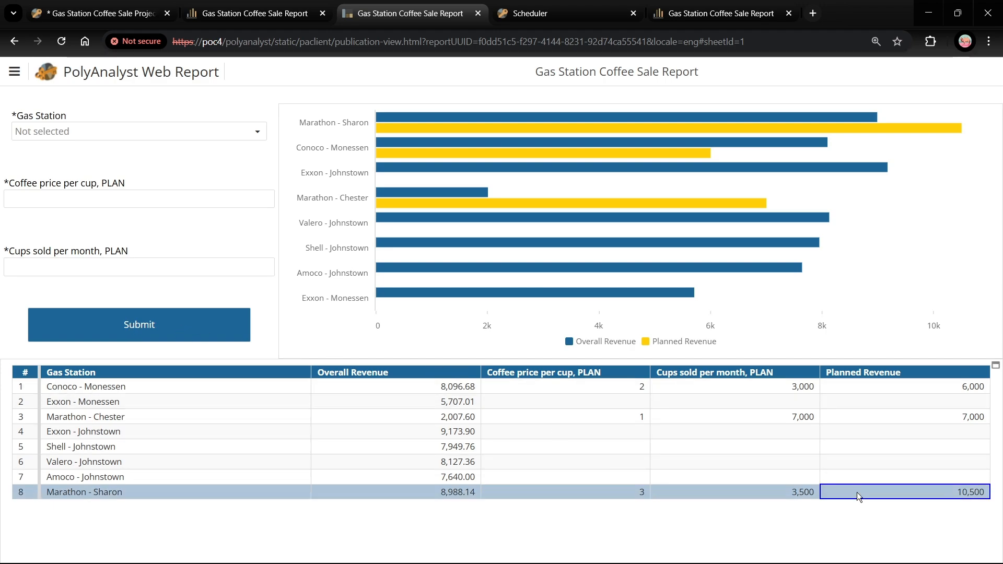